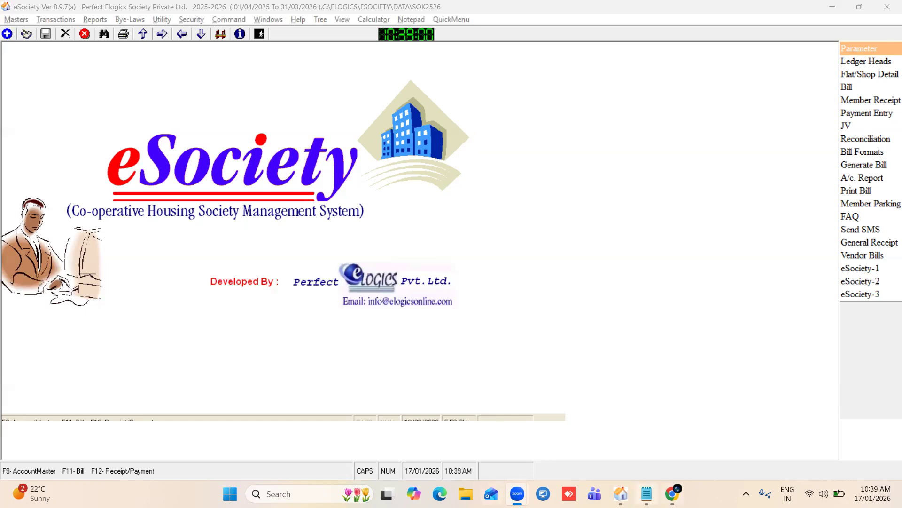
- Switch to the GST notes in Notepad and review which charges fall under Part A, Part B and Part C
click(647, 493)
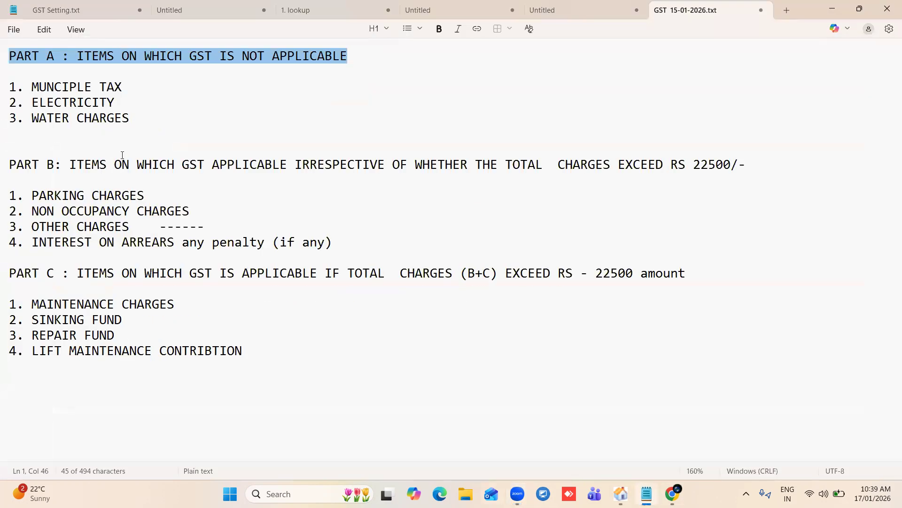
click(122, 155)
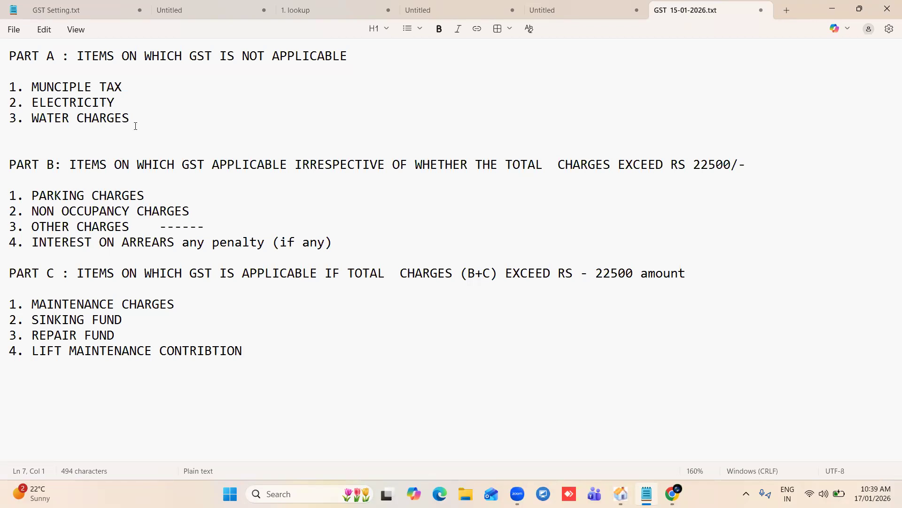
drag(139, 127, 13, 85)
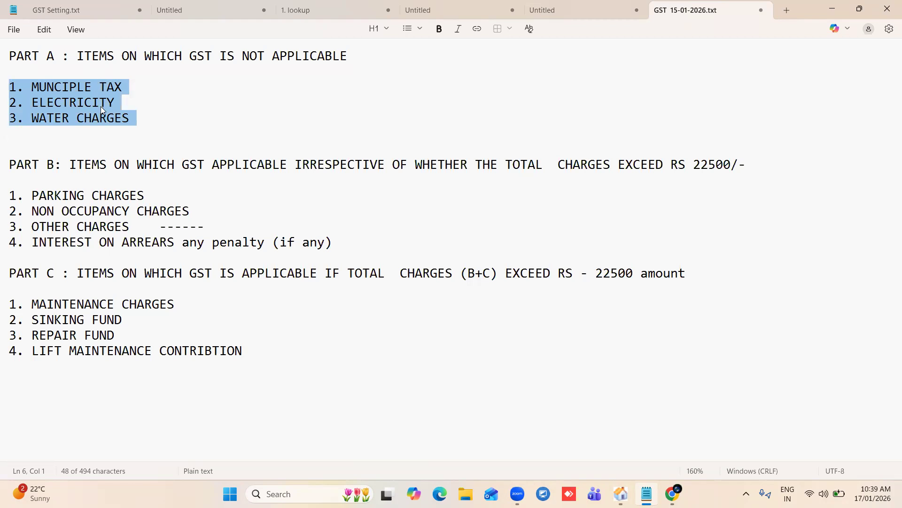
click(127, 119)
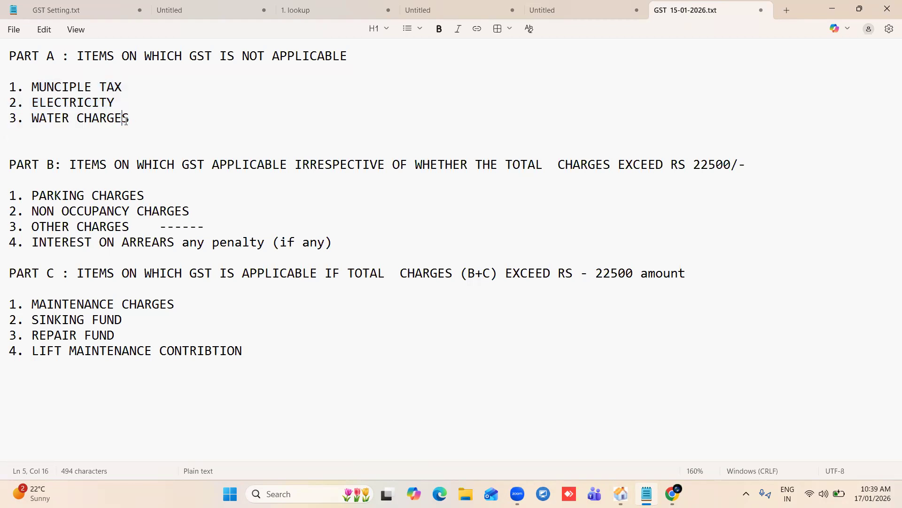
drag(129, 118, 9, 86)
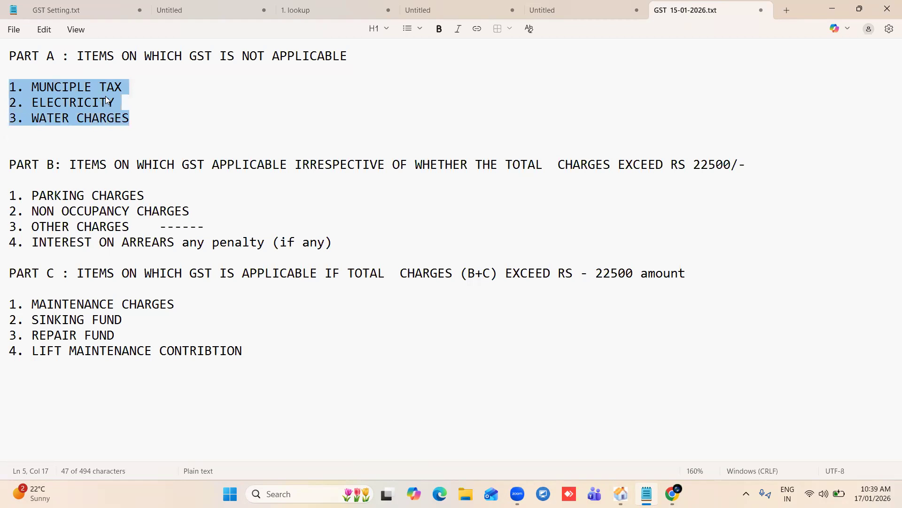
click(136, 117)
click(72, 165)
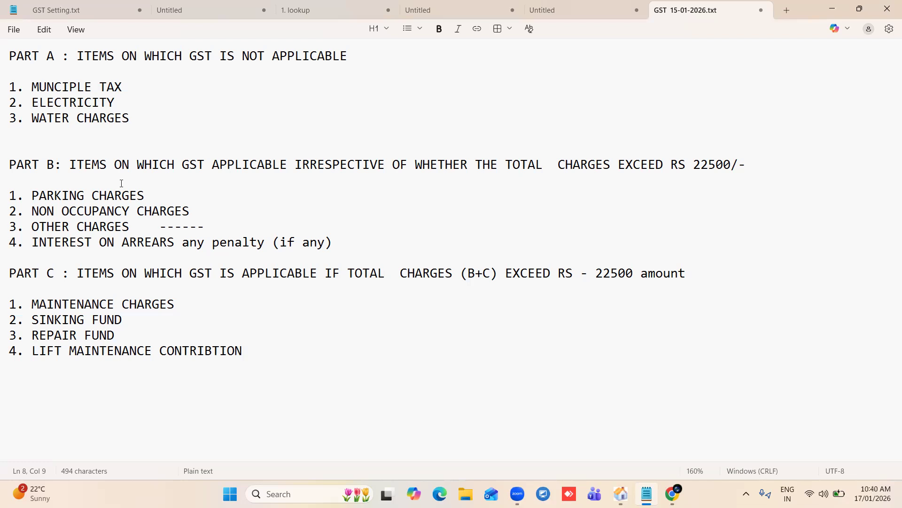
click(128, 275)
click(131, 165)
click(70, 304)
- In eSociety, open the ledger heads, sort the account list by particulars and open the MAINTENANCE CHARGES account
key(alt+Tab)
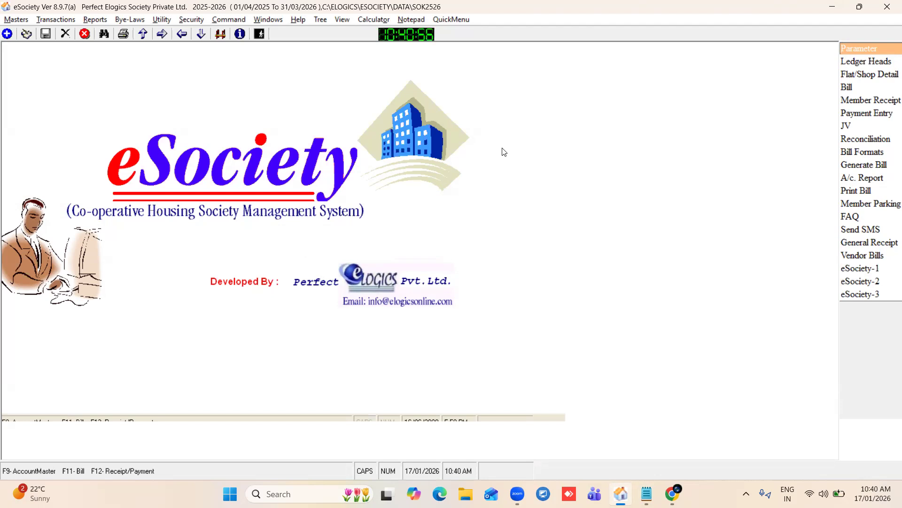
click(864, 64)
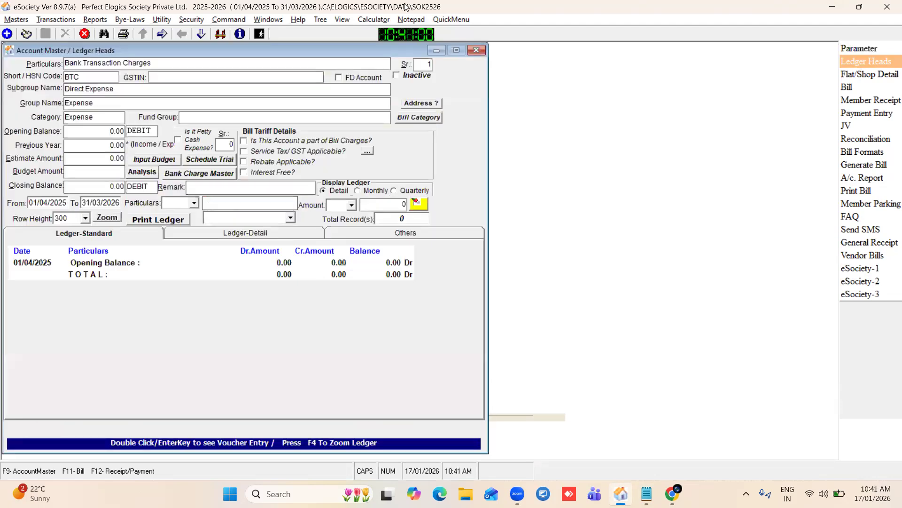
click(221, 34)
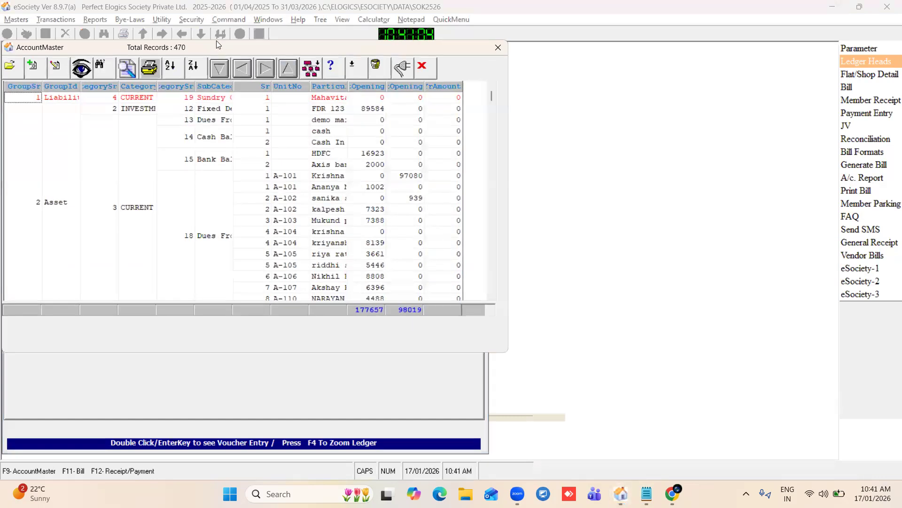
click(337, 127)
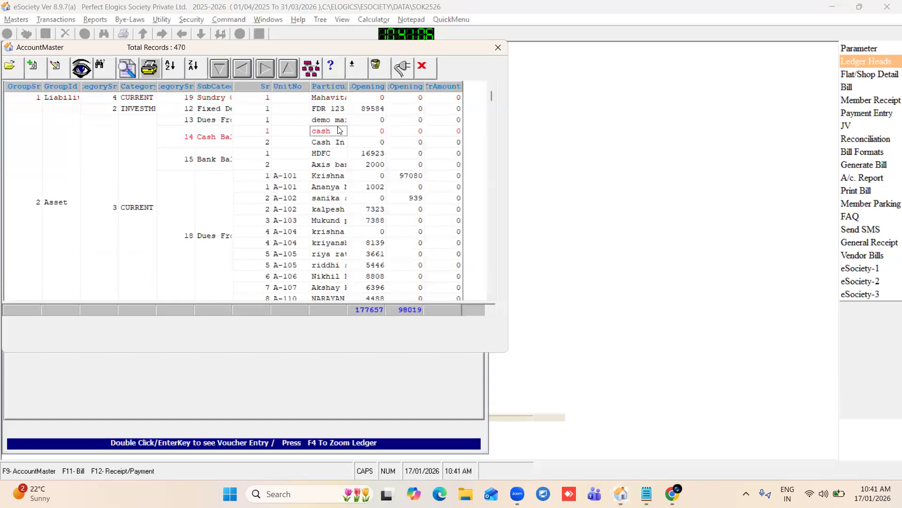
click(169, 68)
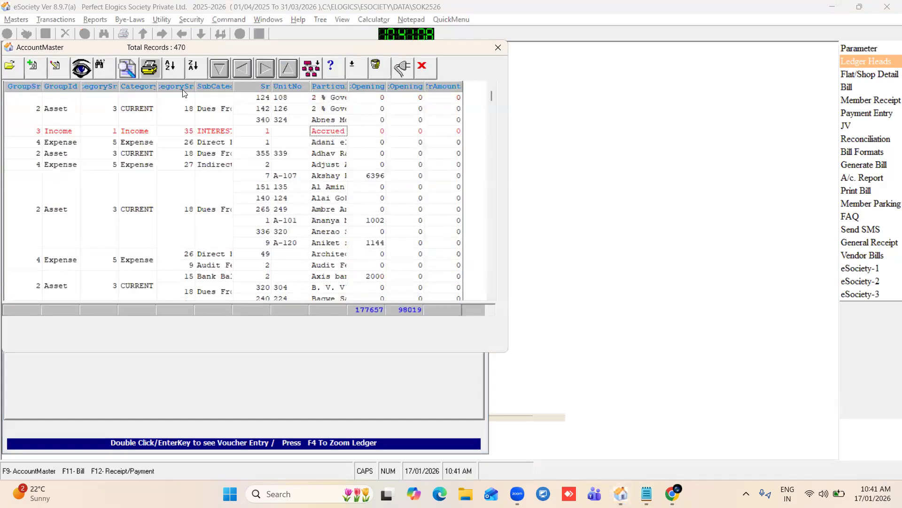
text(main)
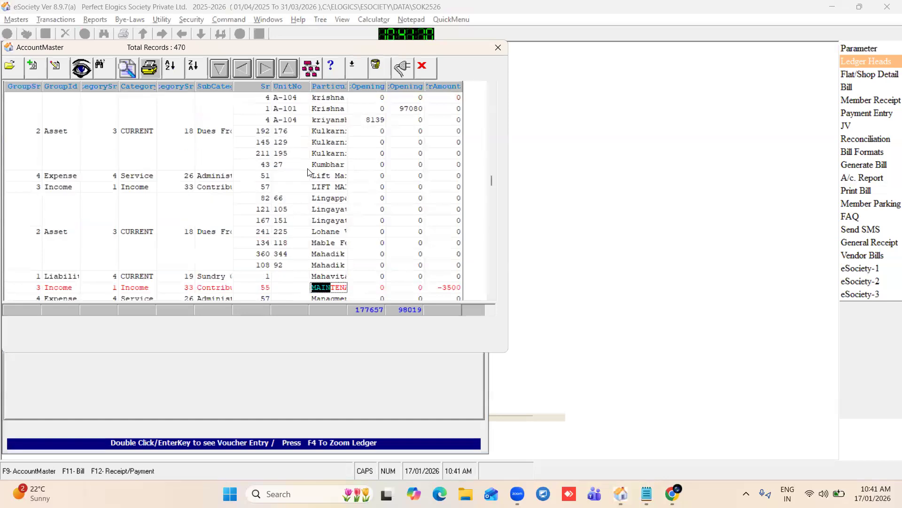
key(Return)
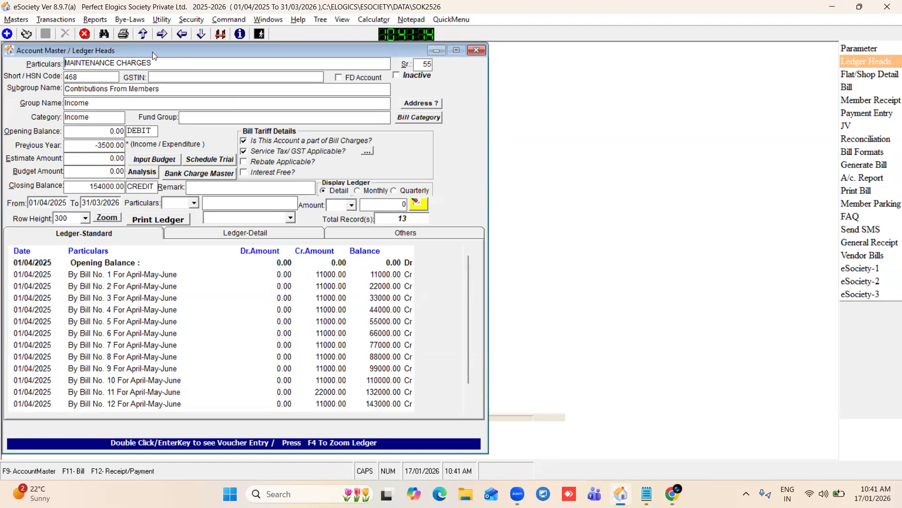
- Compare the Part B and Part C items in the Notepad notes with the maintenance ledger's GST setting in eSociety
key(alt+Tab)
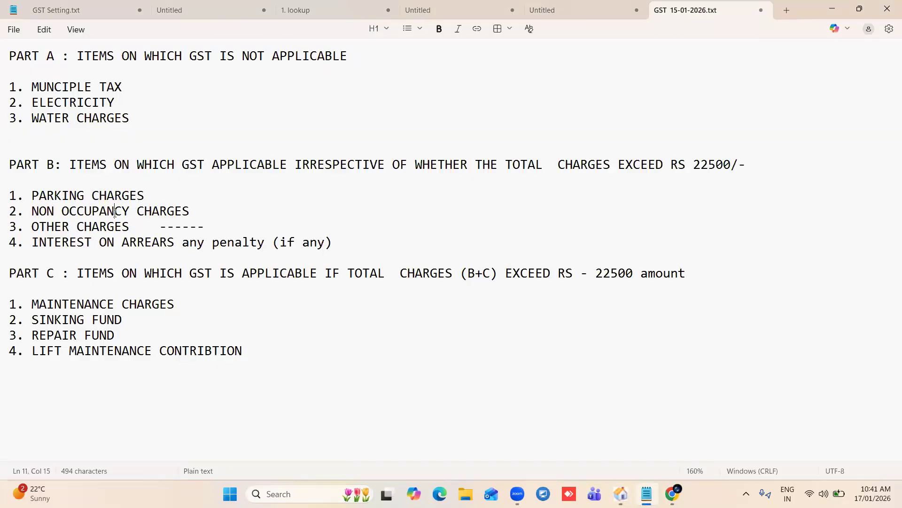
click(108, 231)
click(76, 351)
drag(256, 352, 190, 351)
drag(123, 329, 13, 172)
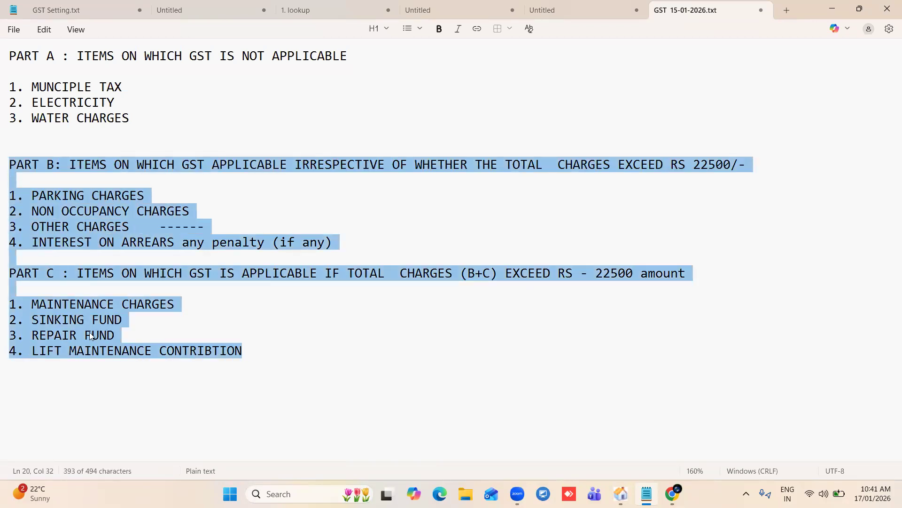
key(alt+Tab)
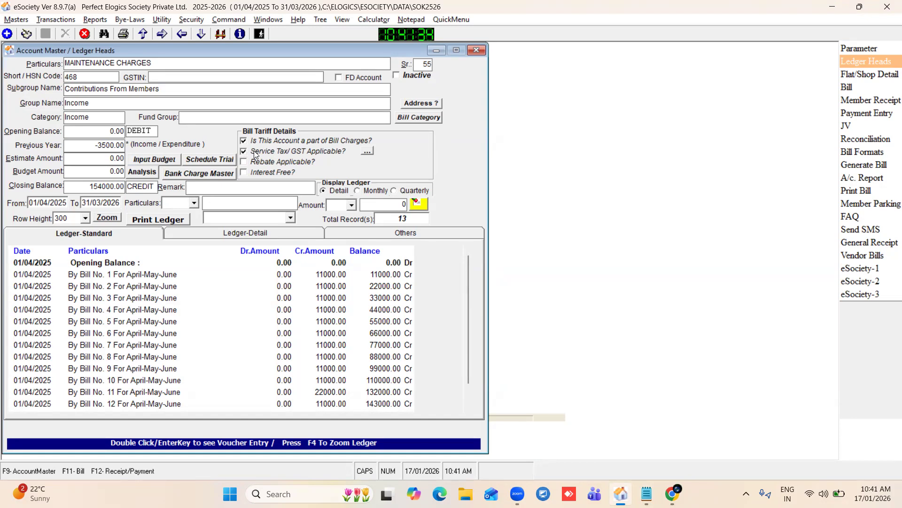
- Highlight the three GST-exempt items under Part A in the Notepad notes
key(alt+Tab)
click(152, 108)
drag(144, 123, 13, 89)
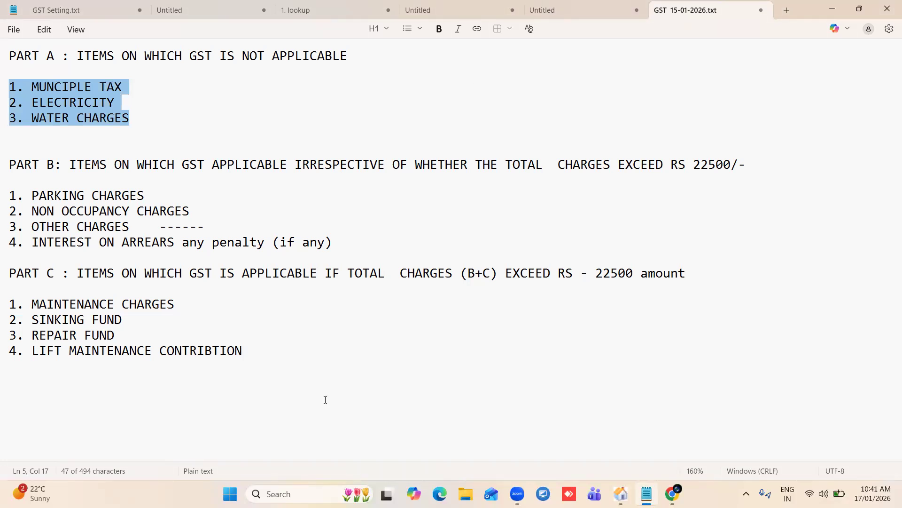
- In eSociety, find the MUNCIPLE TAX account, check its GST applicability under the bill tariff details, and close the ledger window
key(alt+Tab)
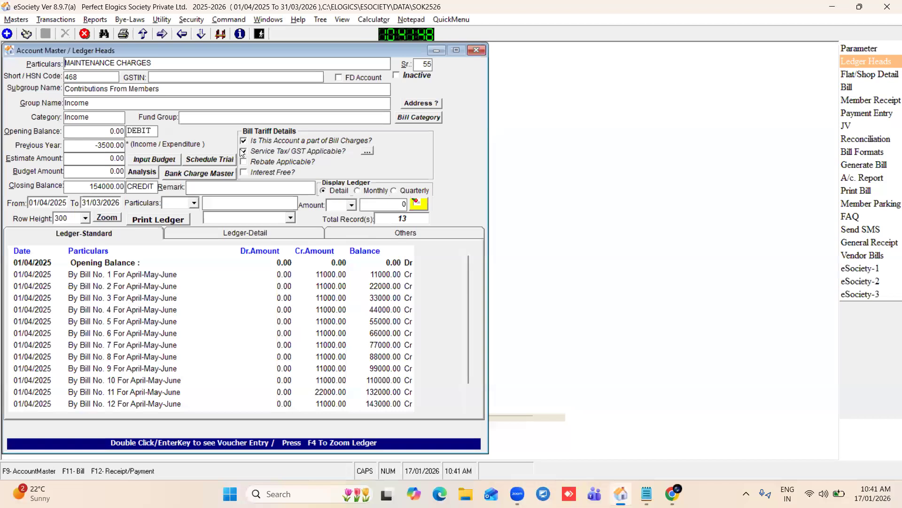
click(220, 34)
click(330, 165)
text(MUNCIPLI)
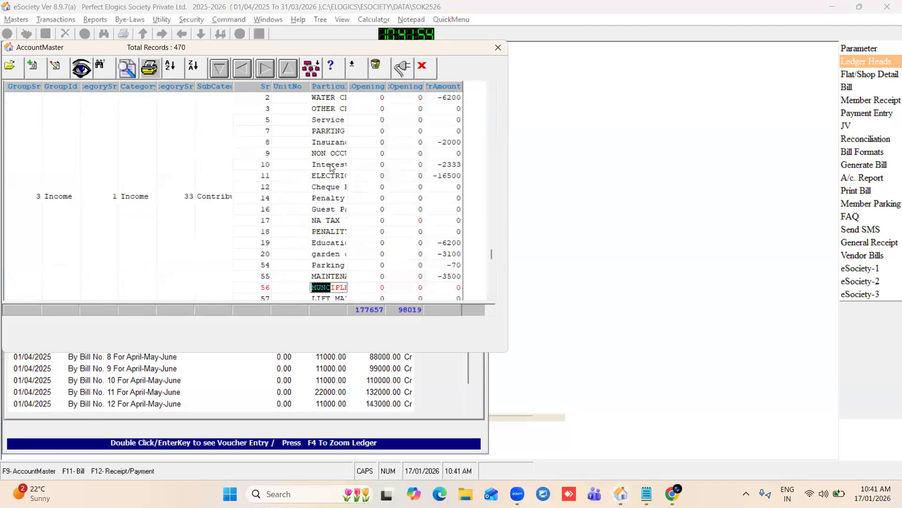
key(Return)
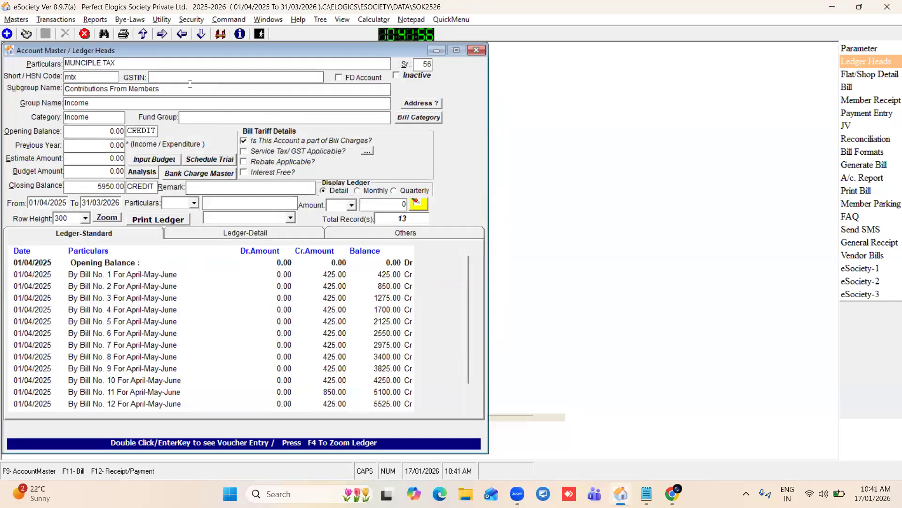
drag(171, 46, 196, 52)
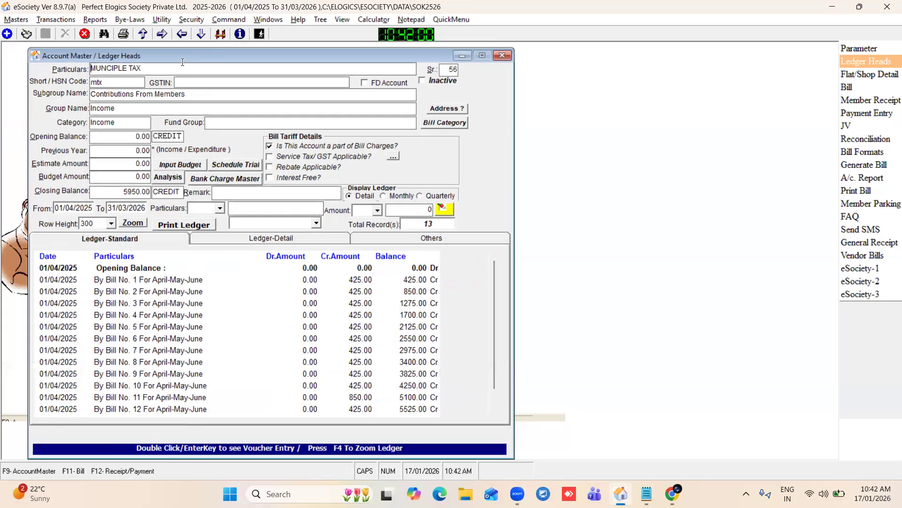
drag(174, 54, 204, 53)
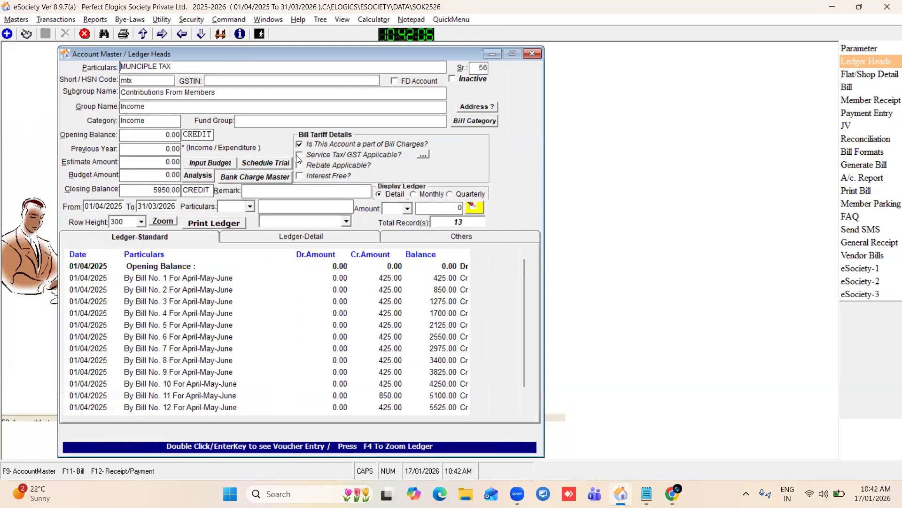
click(532, 55)
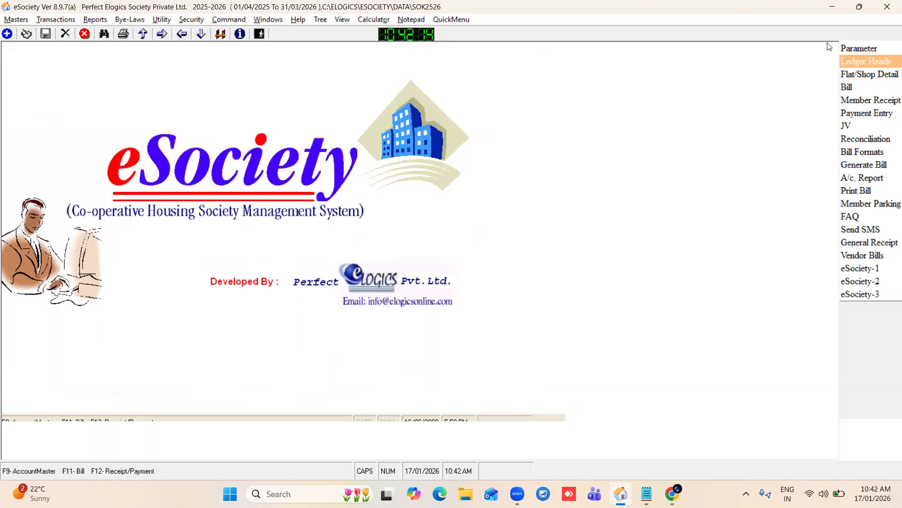
- Reopen the ledger heads, open the Bill Category form from there and move both windows into clear view
click(864, 65)
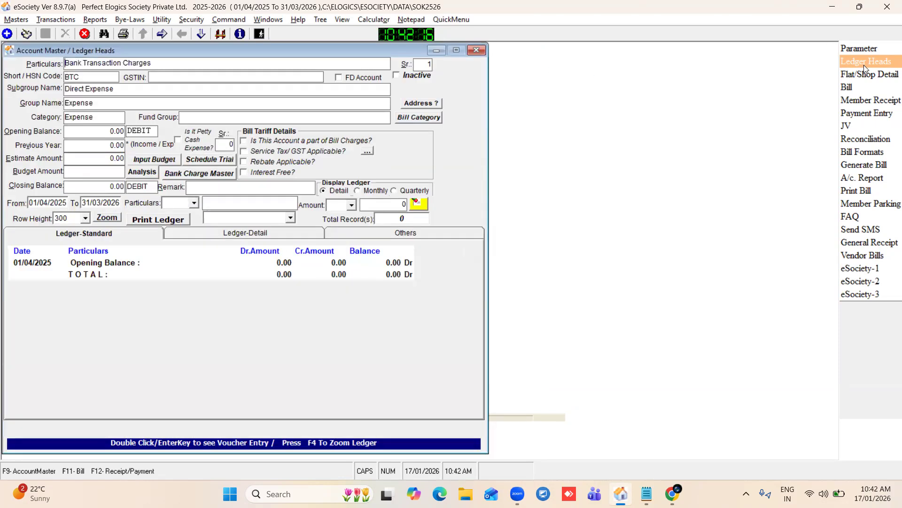
drag(257, 57, 407, 58)
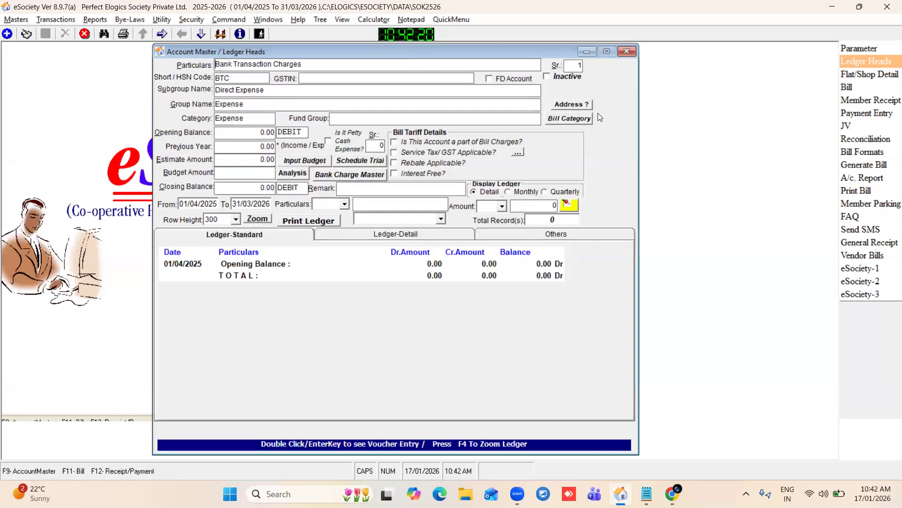
click(560, 119)
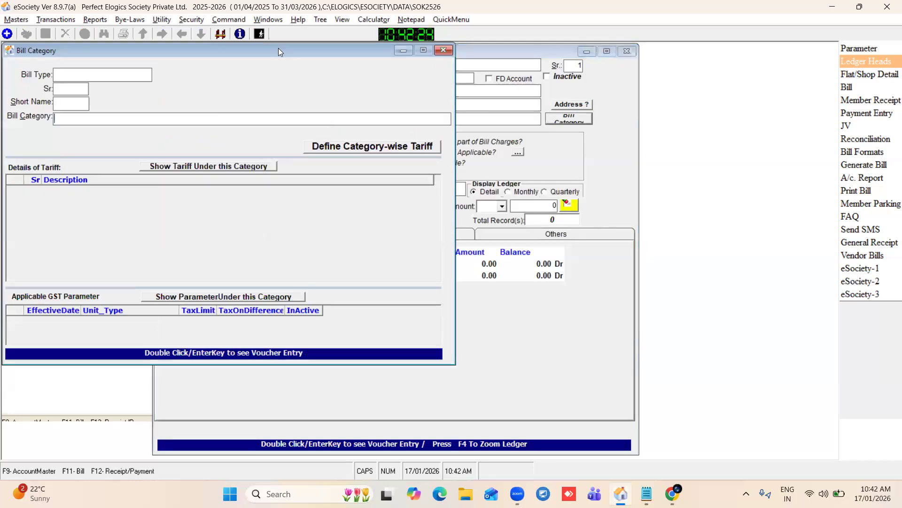
drag(278, 49, 421, 57)
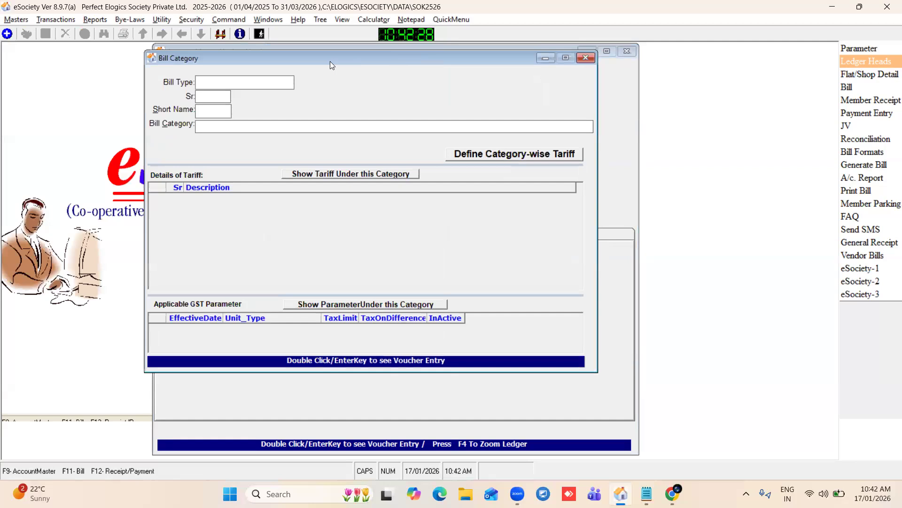
drag(330, 62, 317, 57)
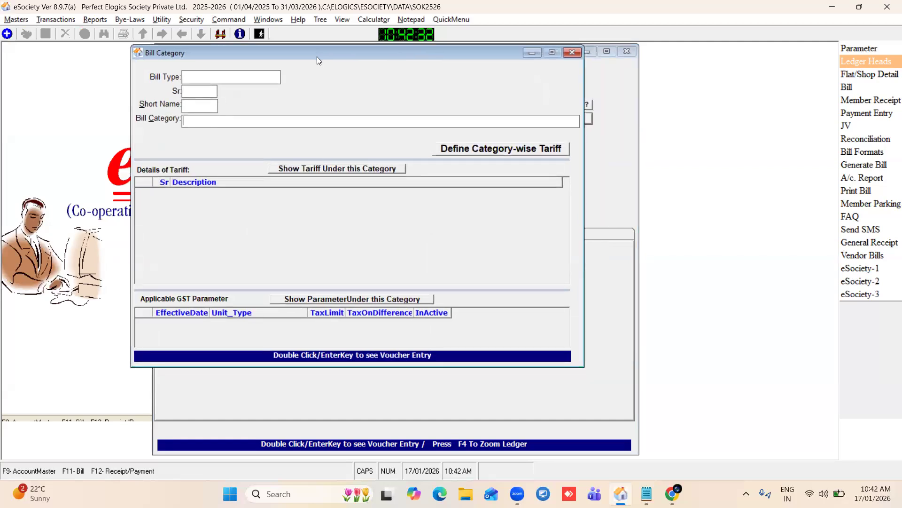
- Start a new bill category with bill type Regular Bill and short name A
click(7, 34)
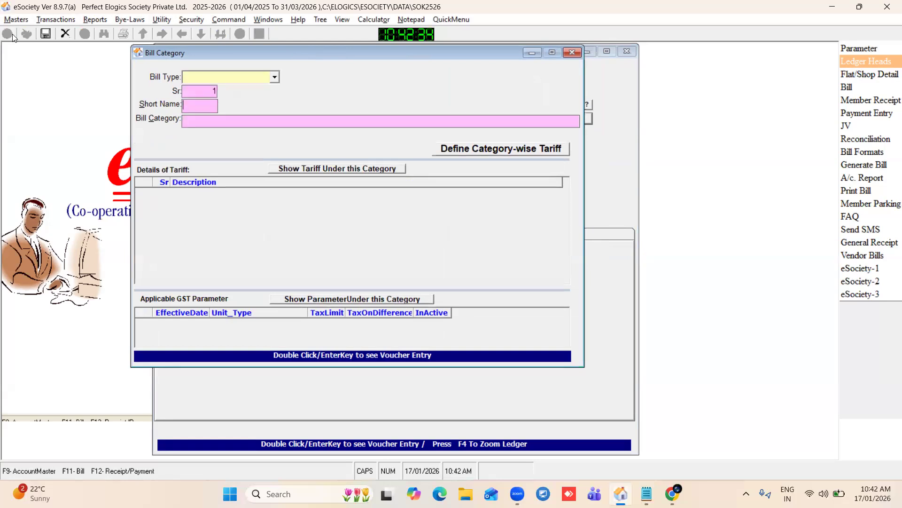
click(274, 78)
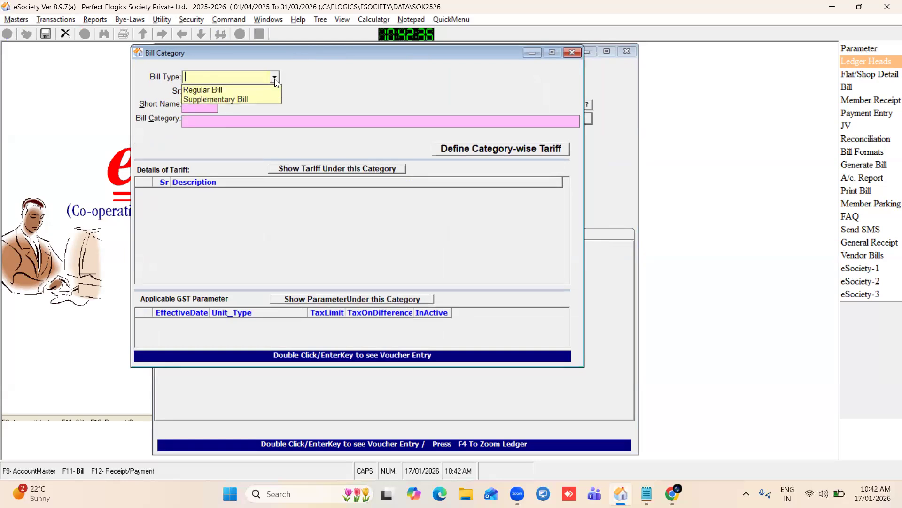
click(226, 89)
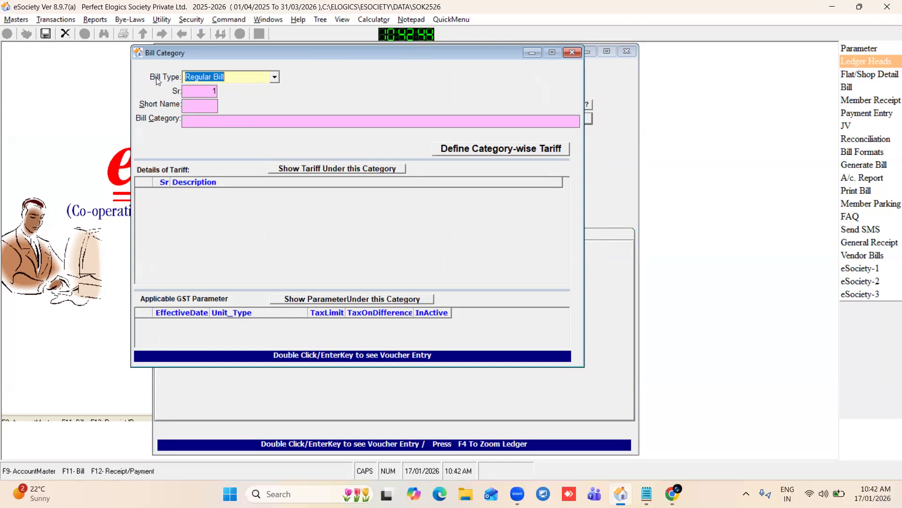
click(197, 105)
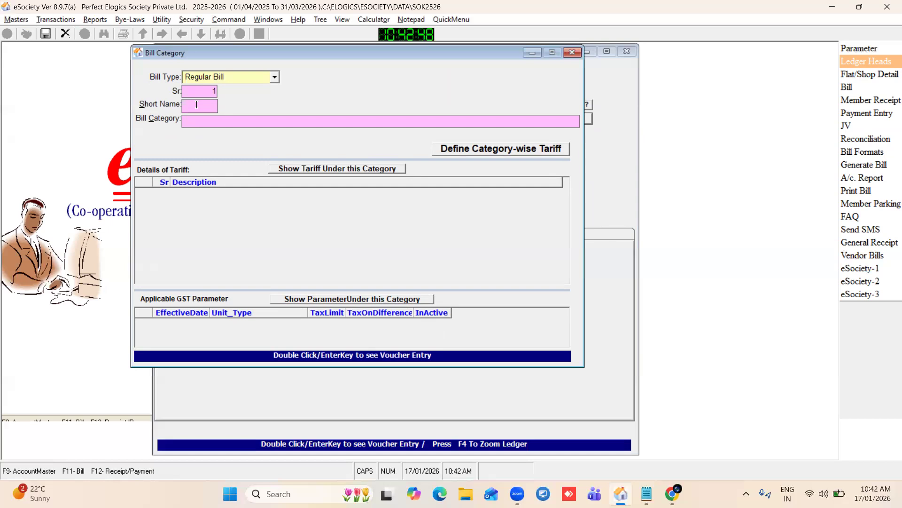
text(A)
- Copy the heading "PART A : ITEMS ON WHICH GST IS NOT APPLICABLE" from Notepad into eSociety's bill category name and save the record
click(212, 122)
key(alt+Tab)
click(399, 150)
click(356, 59)
drag(356, 60, 12, 59)
key(ctrl+c)
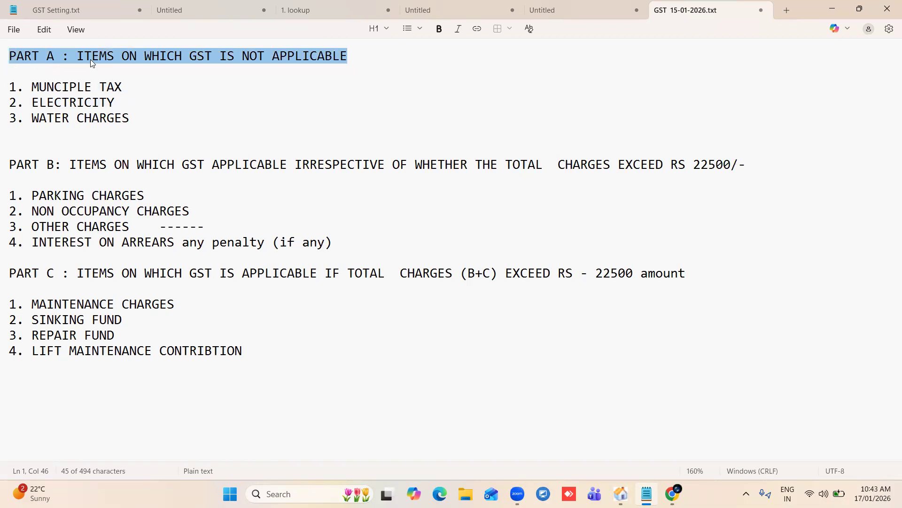
key(alt+Tab)
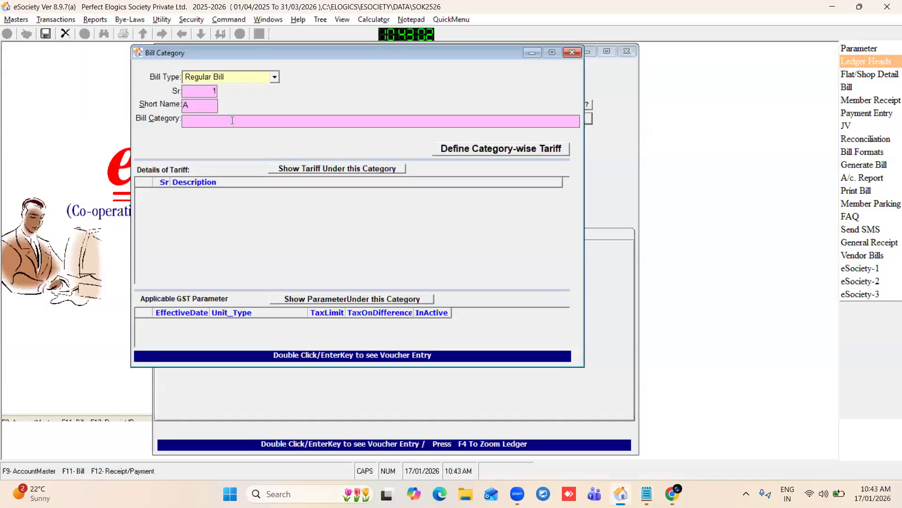
key(ctrl+v)
key(Return)
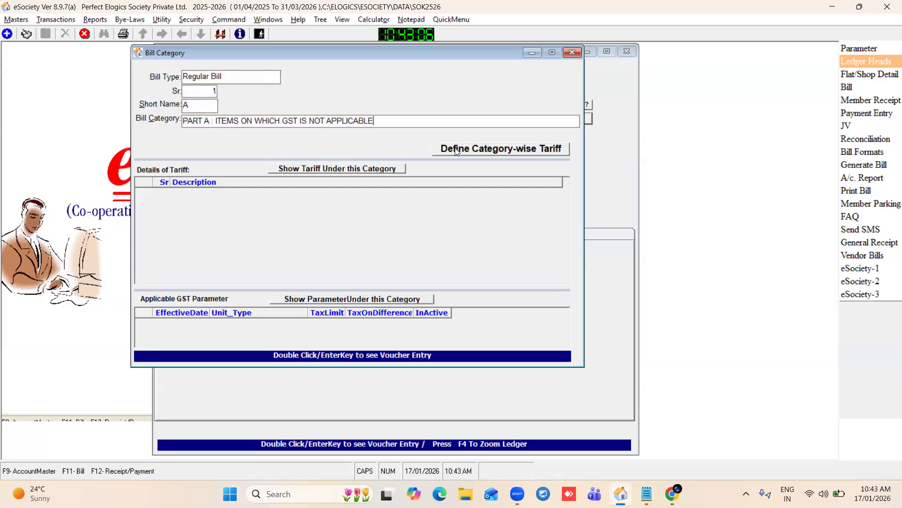
- Review the Part A category name against the charges listed under Part A in Notepad, and return to eSociety
drag(398, 120, 154, 123)
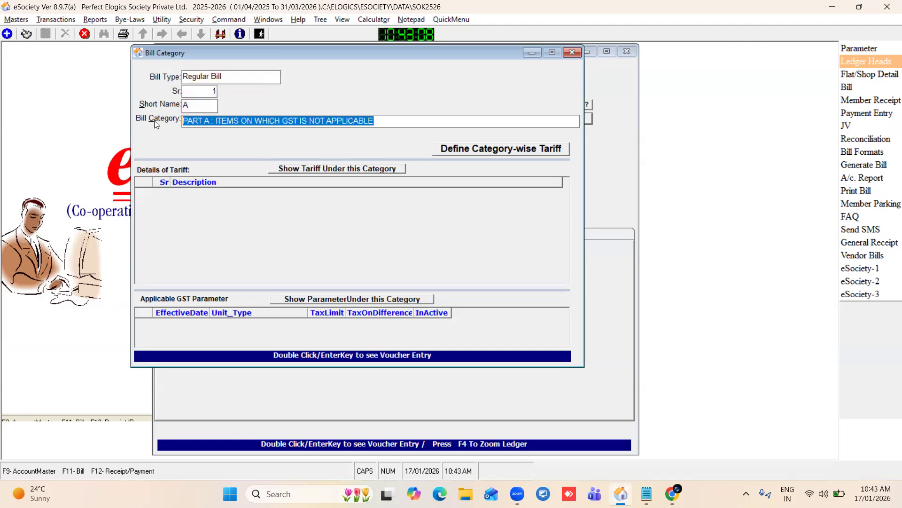
key(alt+Tab)
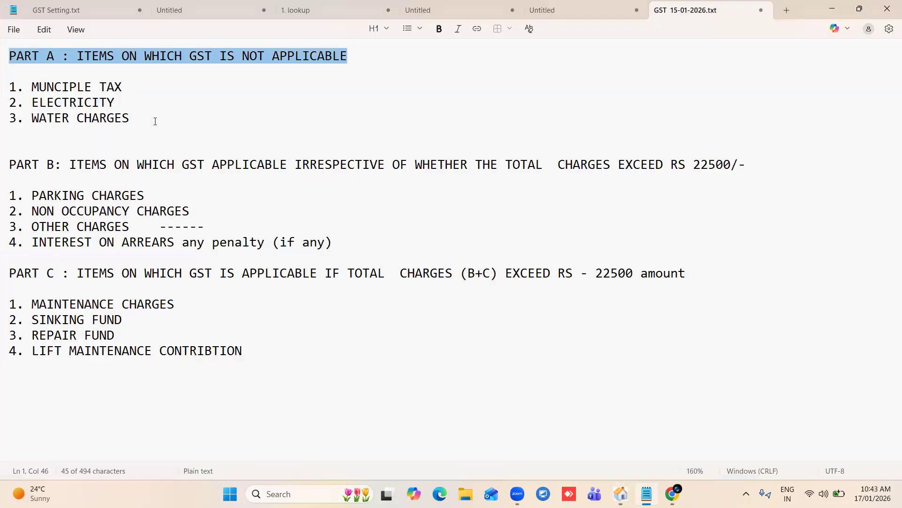
drag(144, 118, 12, 94)
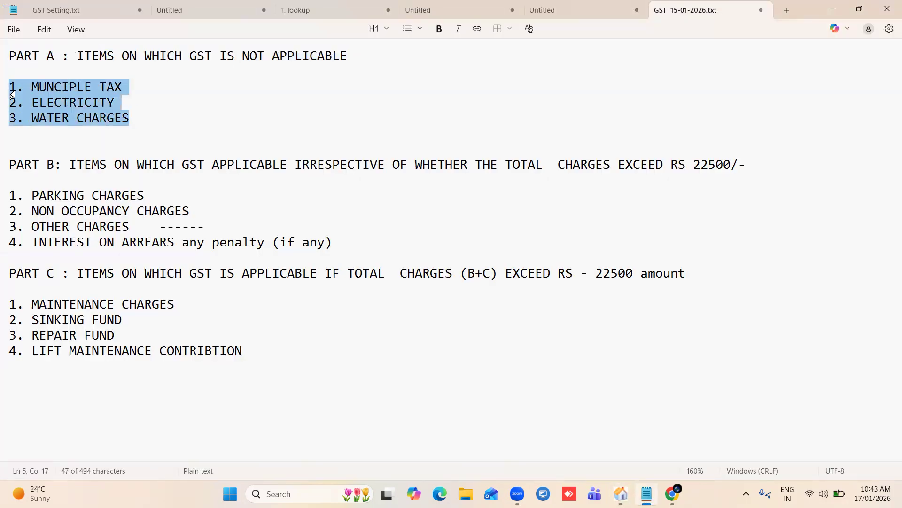
key(alt+Tab)
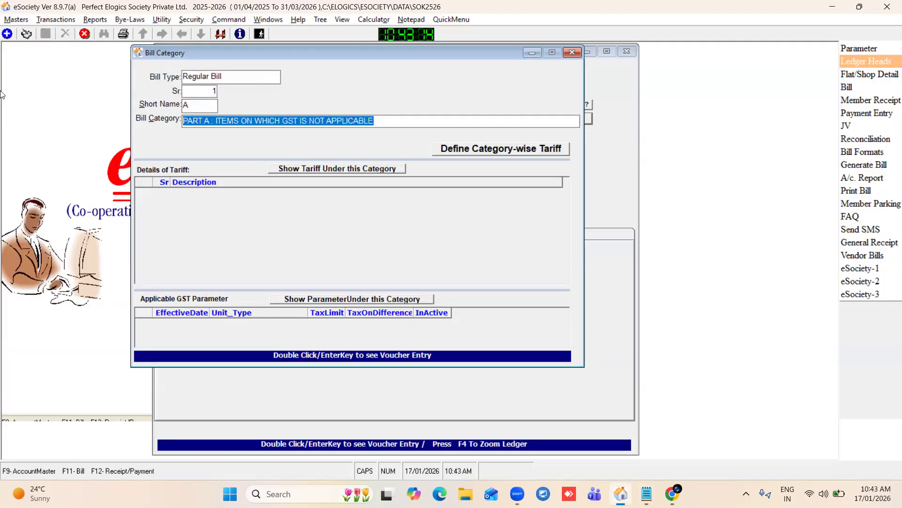
click(189, 119)
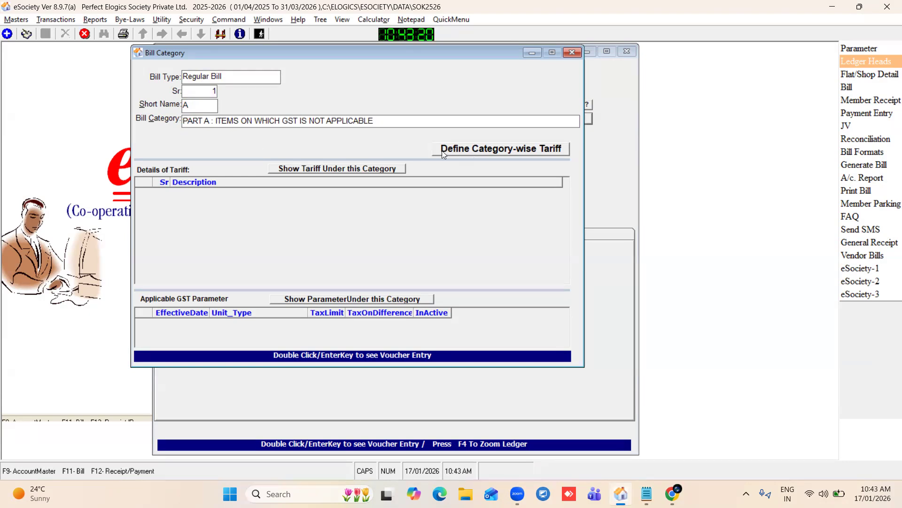
- Open the category-wise tariff form, move it into clear view and choose the bill category PART A : ITEMS ON WHICH GST IS NOT APPLICABLE
click(461, 151)
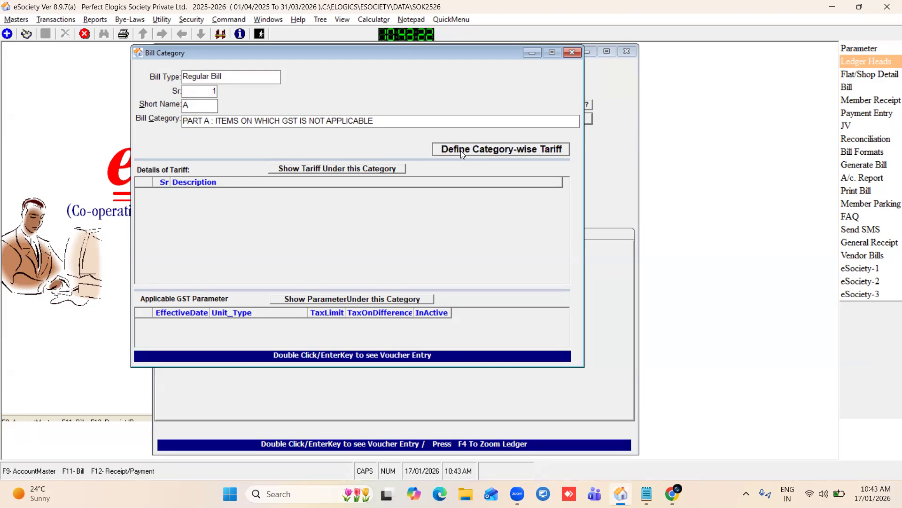
drag(180, 50, 382, 107)
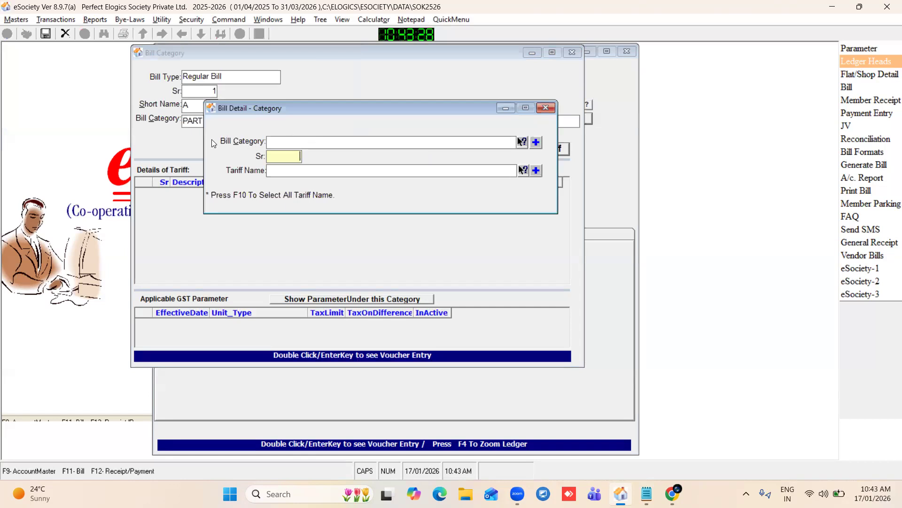
click(522, 143)
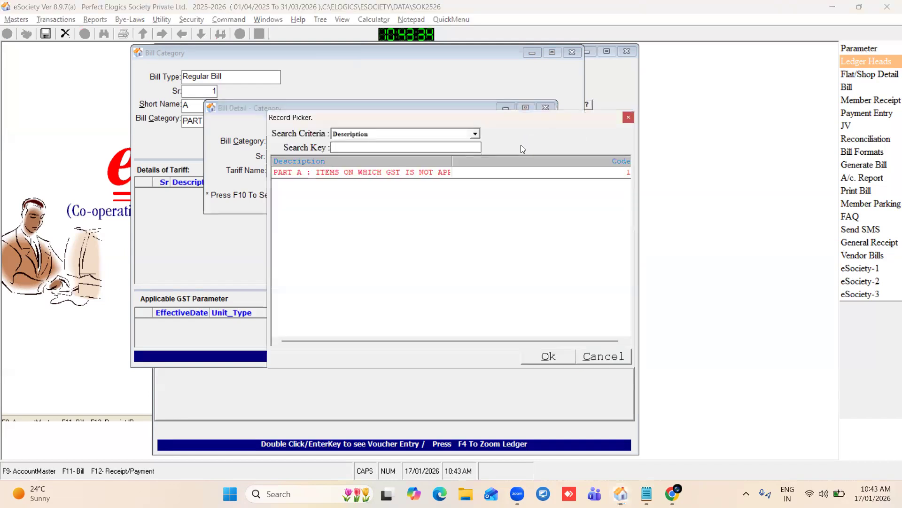
double_click(318, 173)
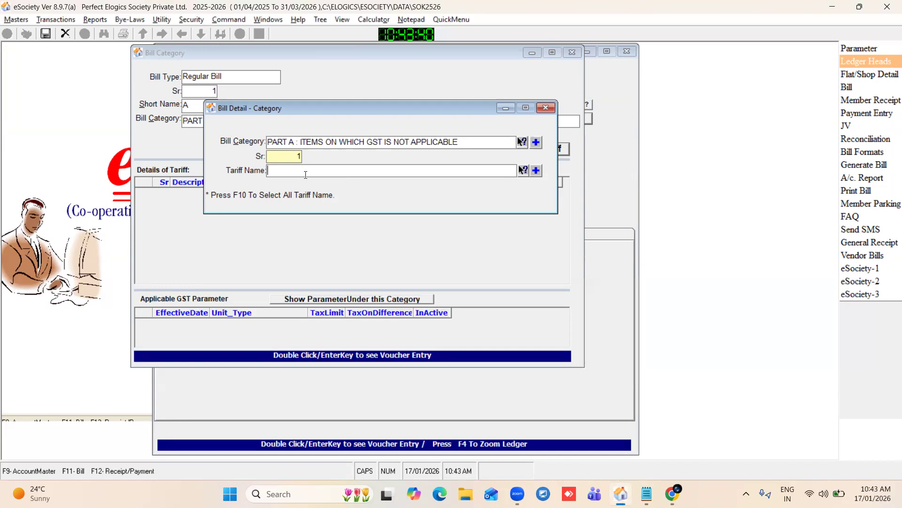
- Check the Part A charges in Notepad, choose MUNCIPLE TAX from all tariff names in eSociety and save the entry
key(alt+Tab)
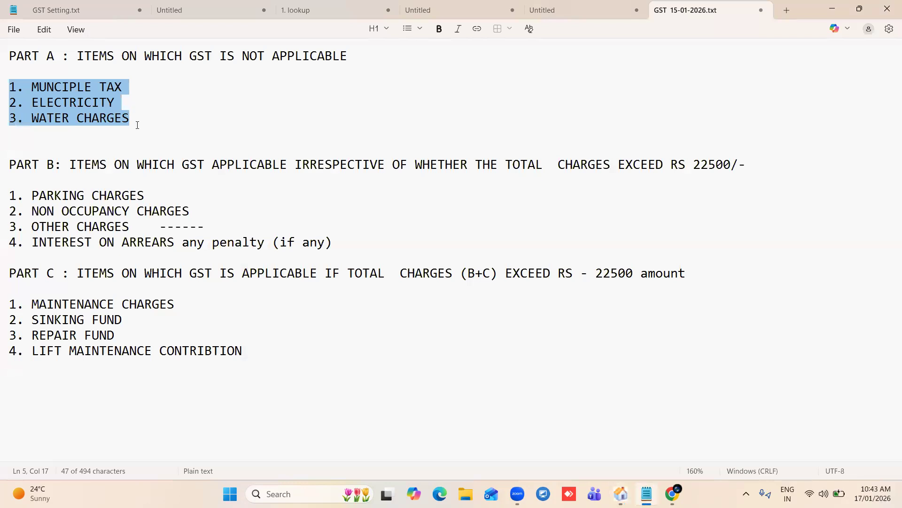
key(alt+Tab)
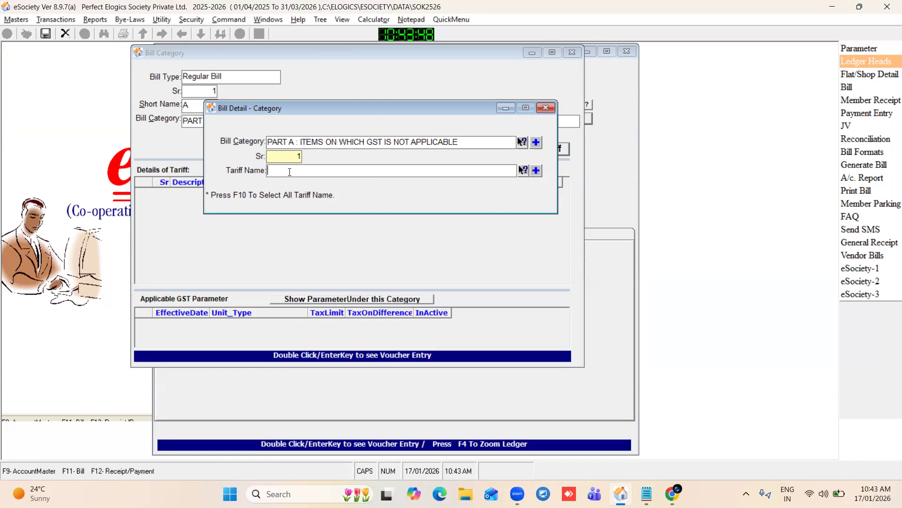
key(F10)
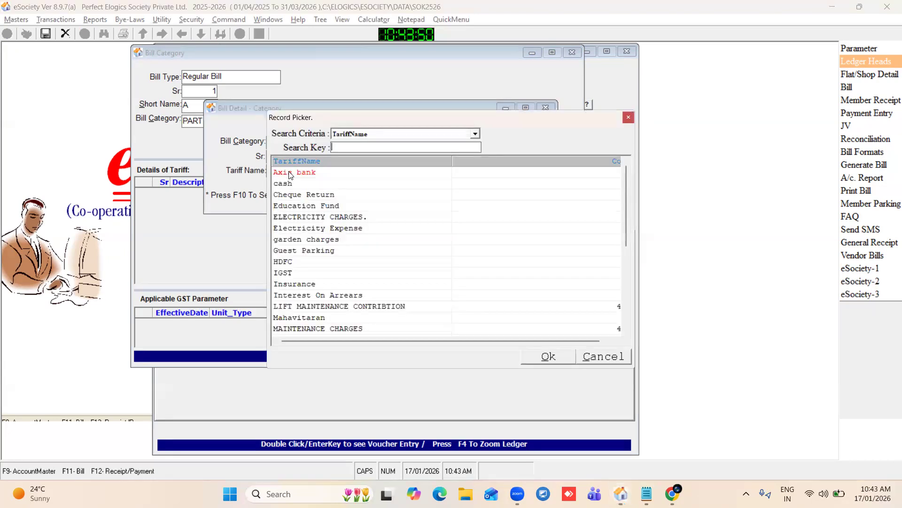
drag(331, 121, 340, 121)
text(MUN)
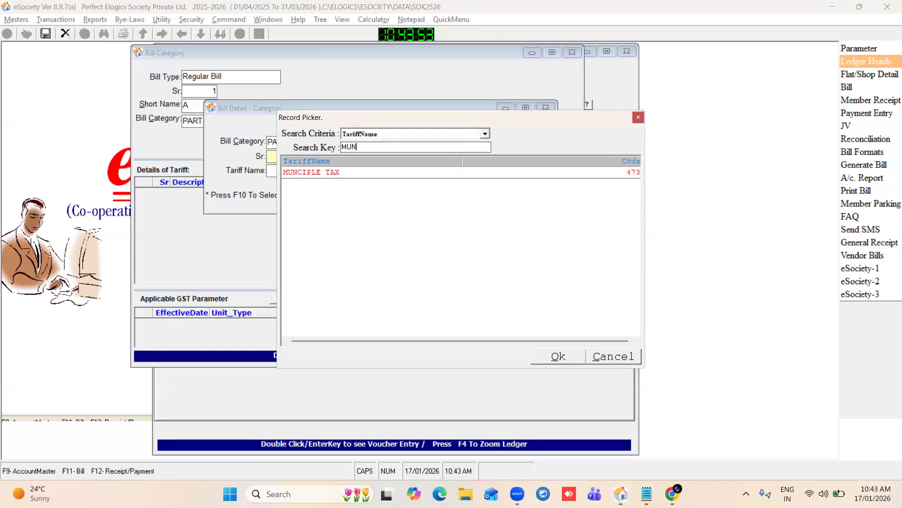
double_click(317, 172)
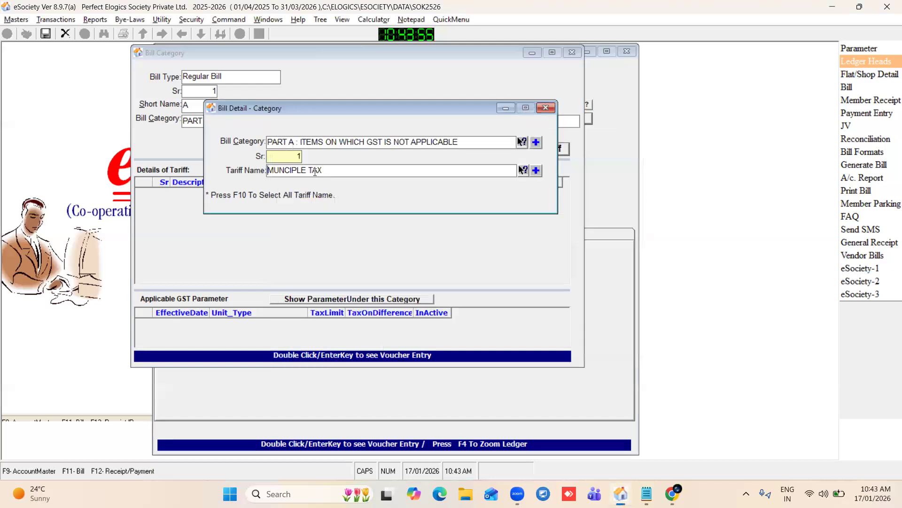
key(ctrl+s)
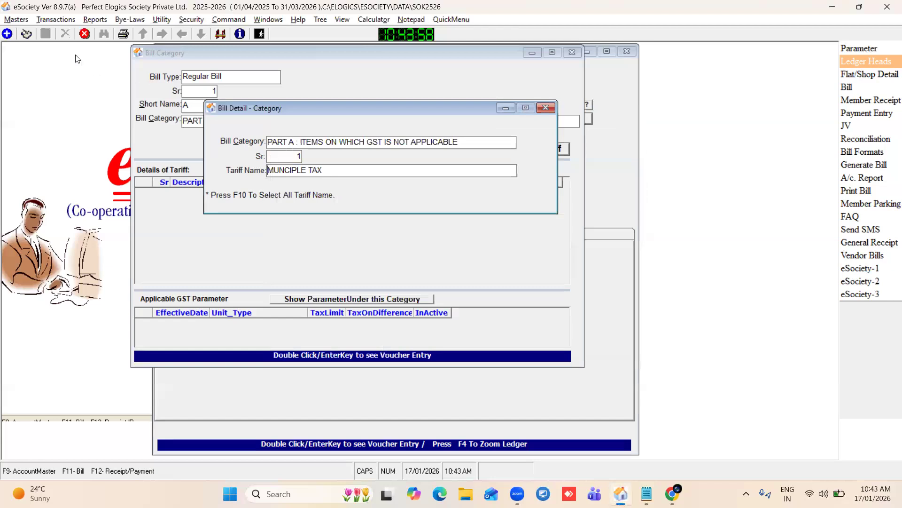
- Add a second tariff entry under the PART A category with tariff name ELECTRICITY CHARGES., picked from all tariff names, and save it
click(7, 34)
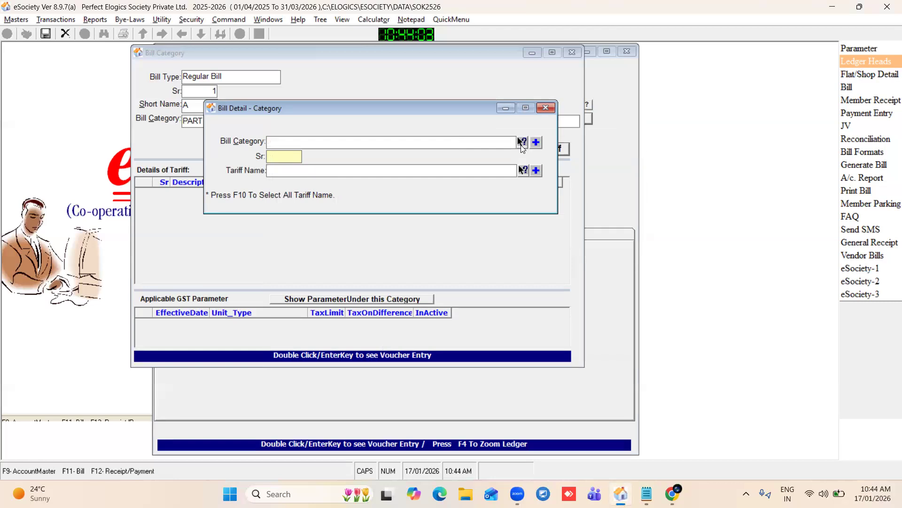
click(522, 142)
click(376, 173)
double_click(376, 173)
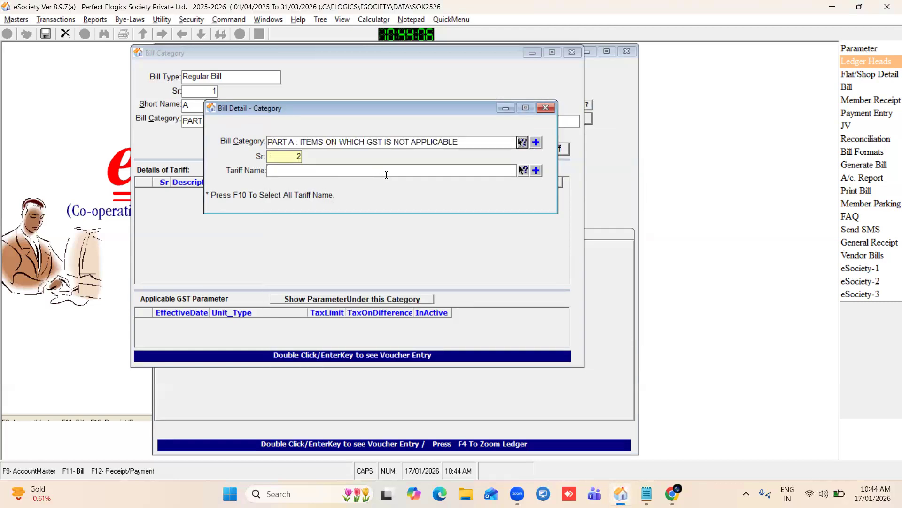
click(521, 172)
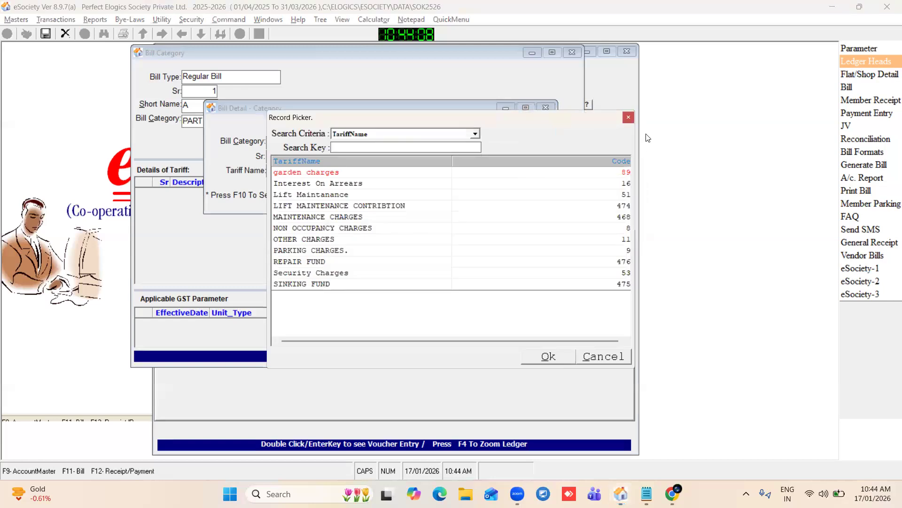
click(629, 118)
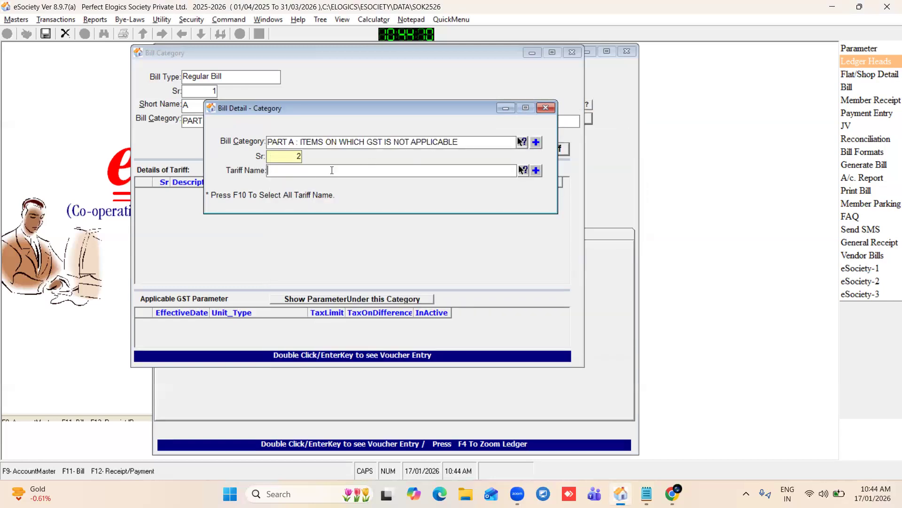
key(F10)
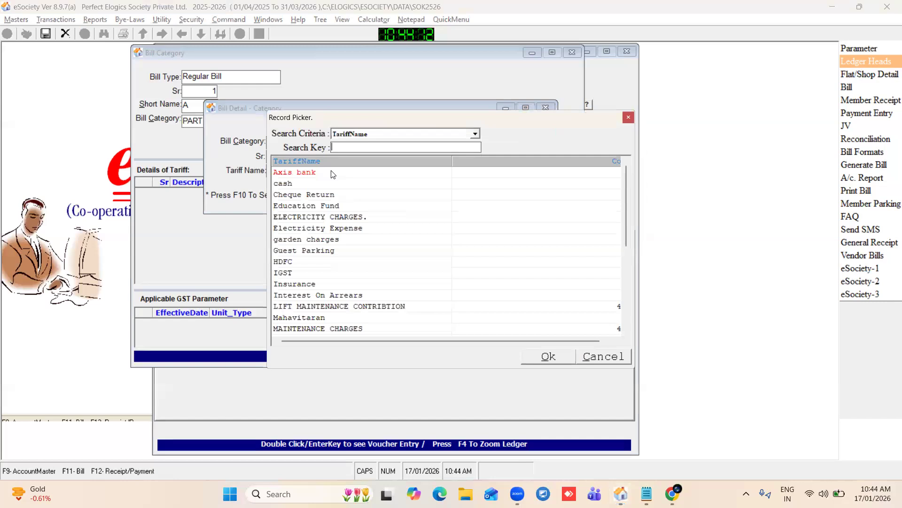
key(alt+Tab)
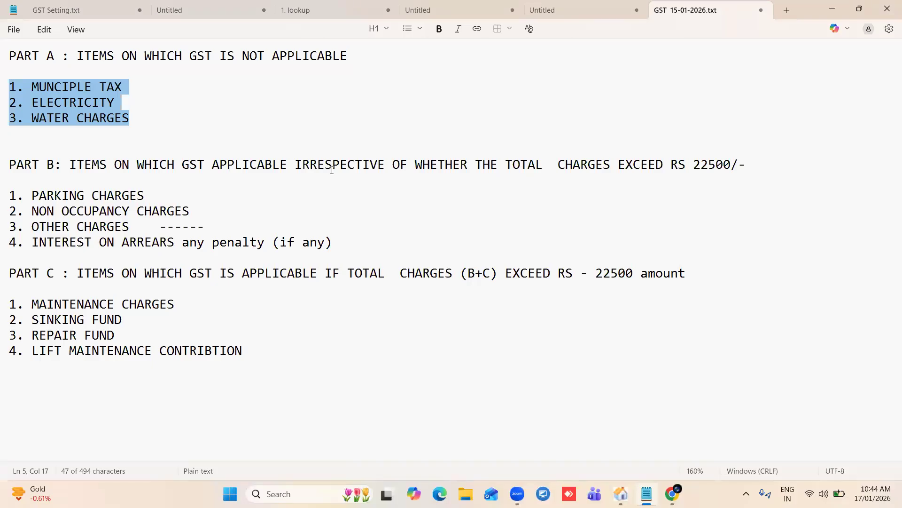
key(alt+Tab)
text(ELE)
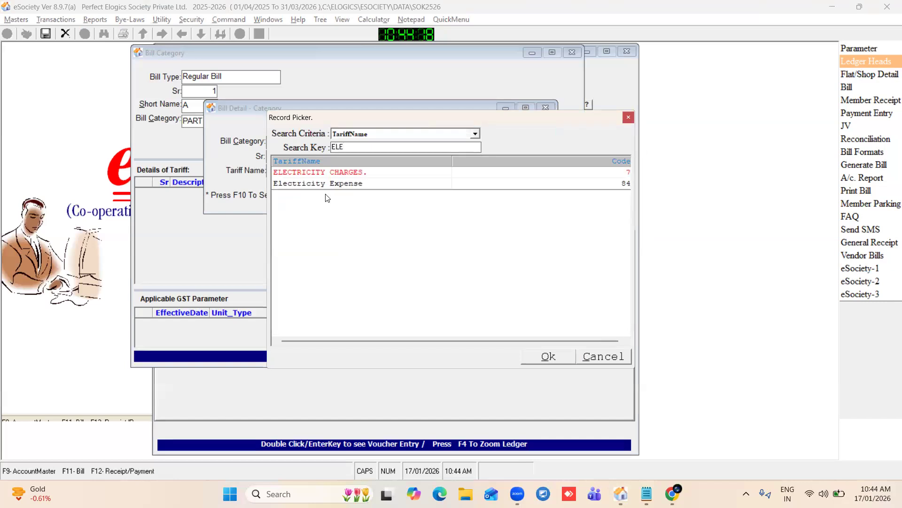
double_click(354, 172)
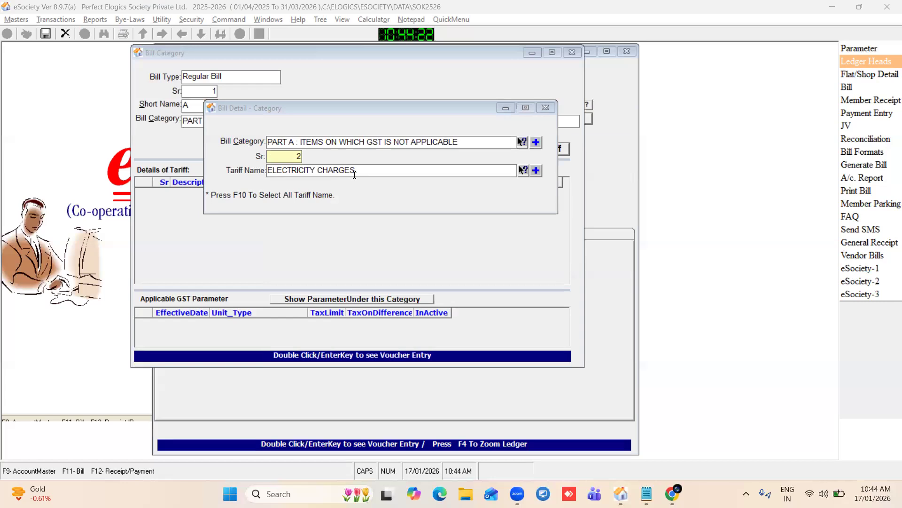
click(239, 119)
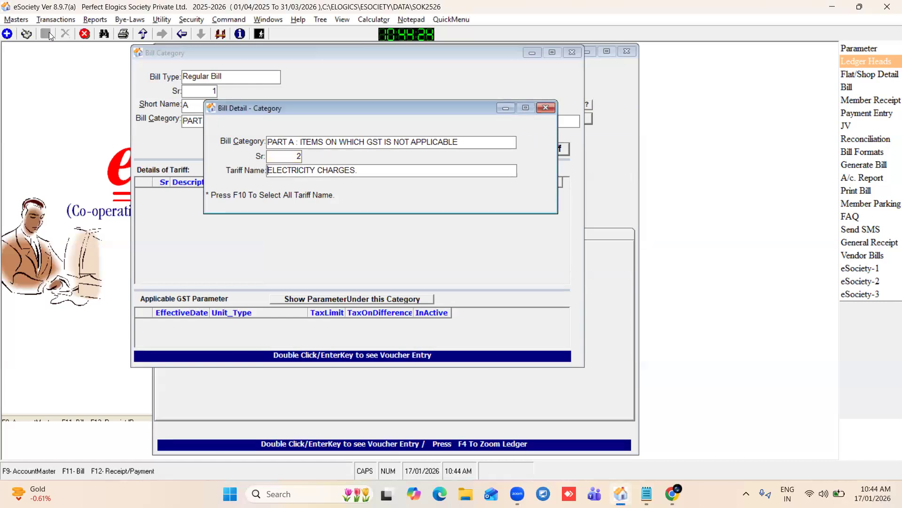
- Add a third tariff entry under the PART A category with tariff name WATER CHARGES., picked from all tariff names, and save it
click(10, 36)
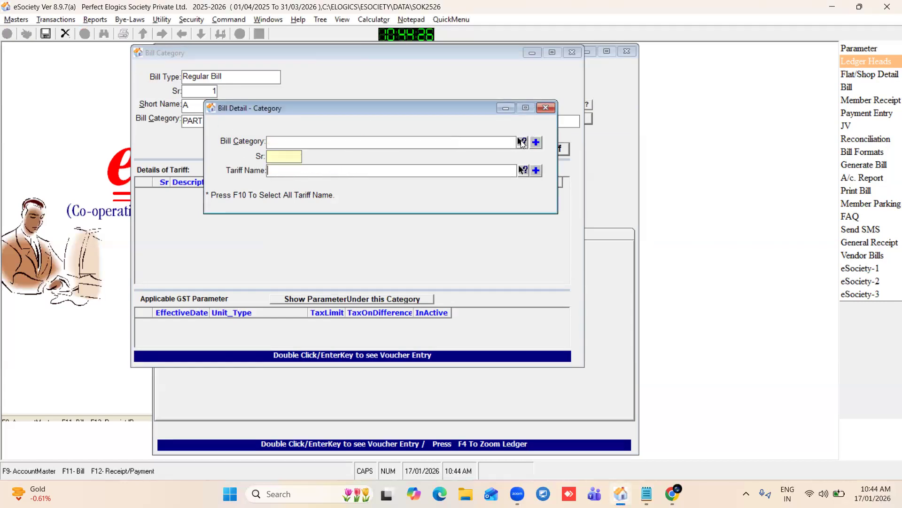
click(522, 142)
double_click(357, 171)
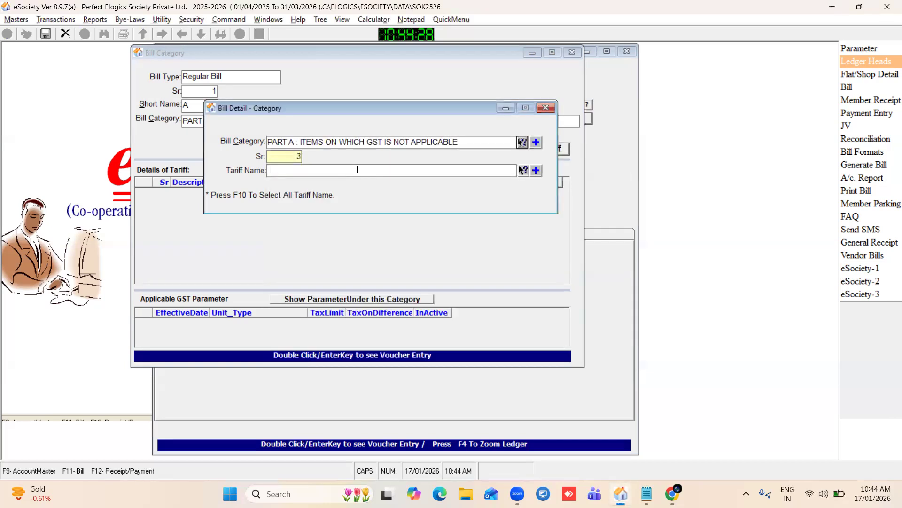
click(524, 172)
click(627, 117)
double_click(452, 171)
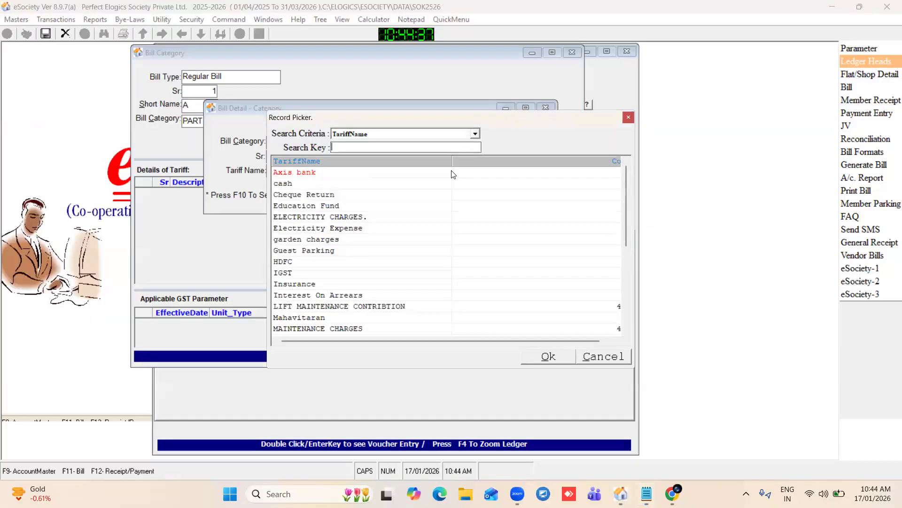
text(WATE)
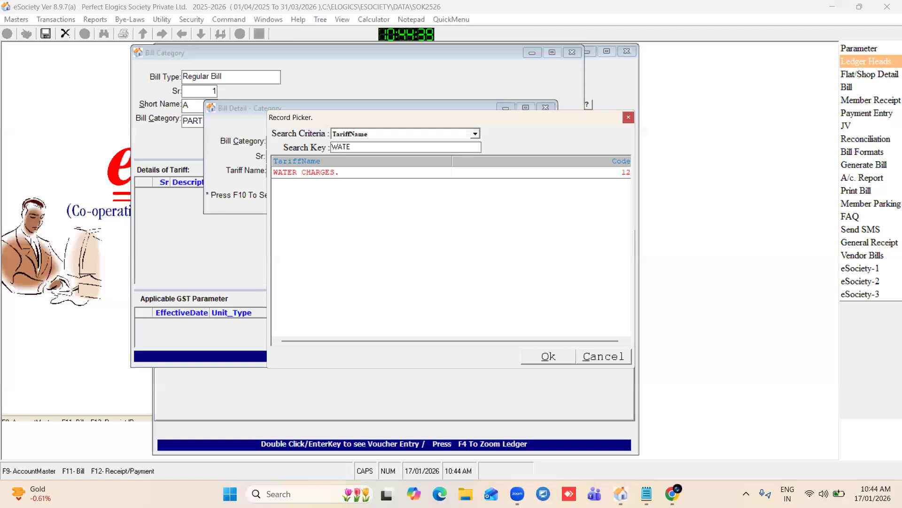
key(Return)
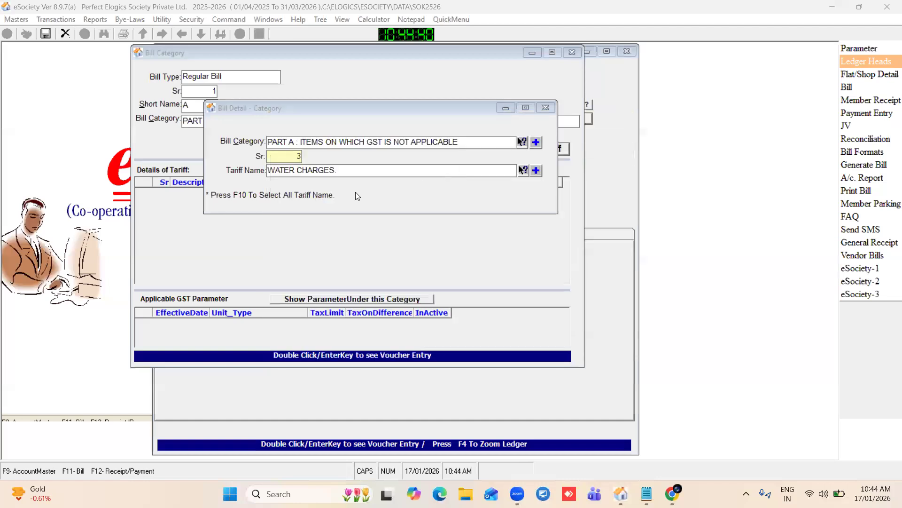
click(265, 126)
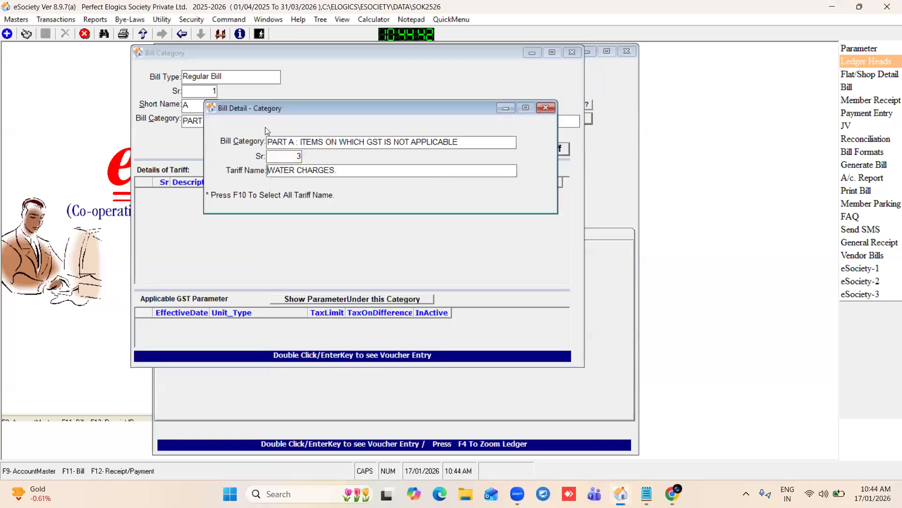
- Close the tariff entry form and display the tariffs under the PART A bill category to review them
click(549, 106)
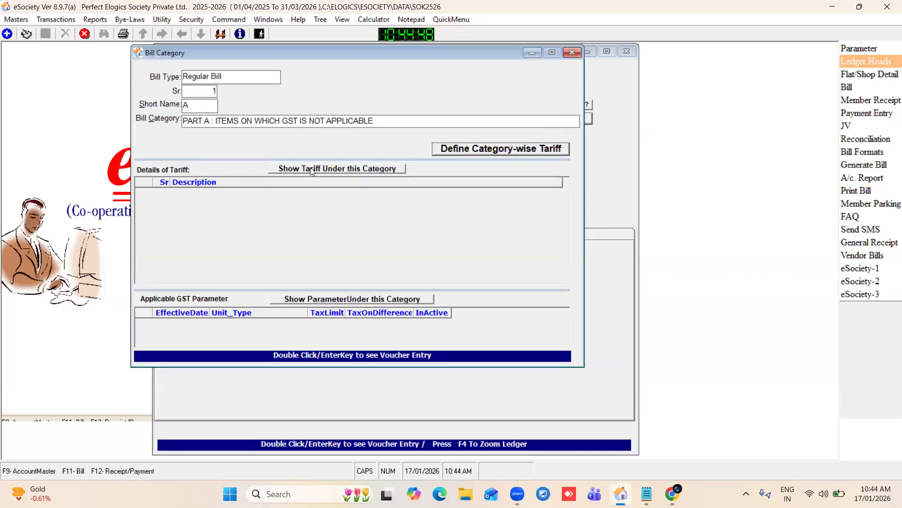
click(370, 171)
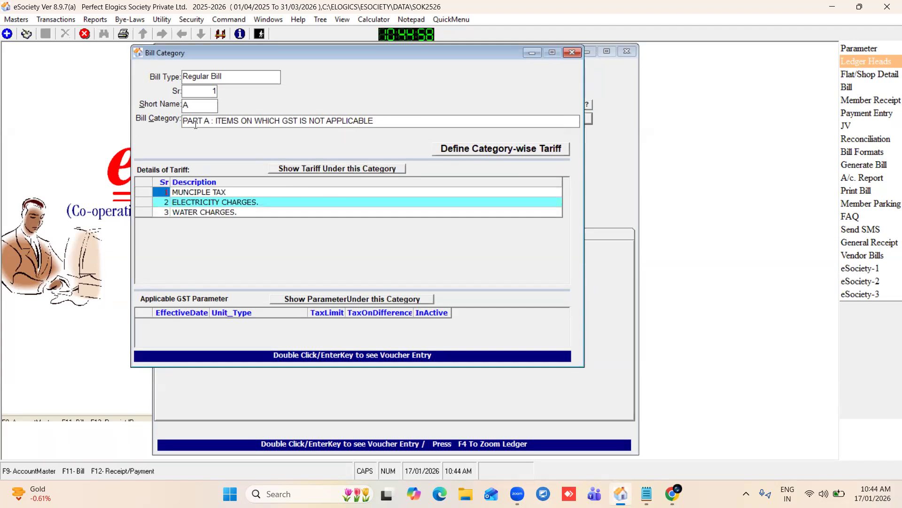
drag(222, 215, 209, 193)
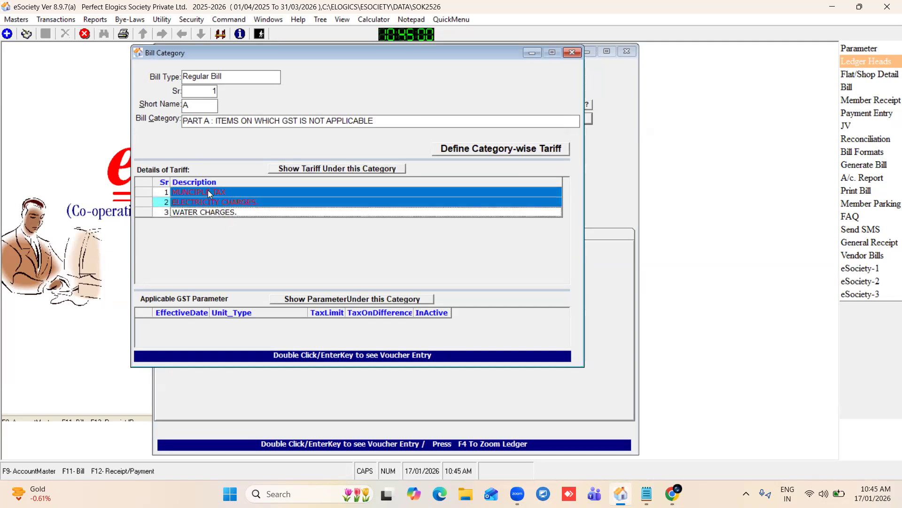
click(198, 122)
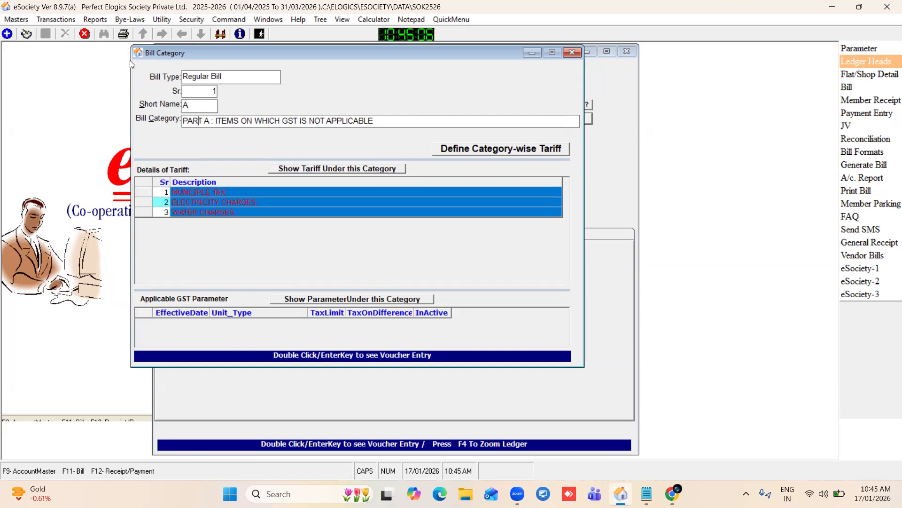
- Create a second Regular Bill category with short name B, using the PART B heading copied from Notepad as the bill category, and save it
click(6, 33)
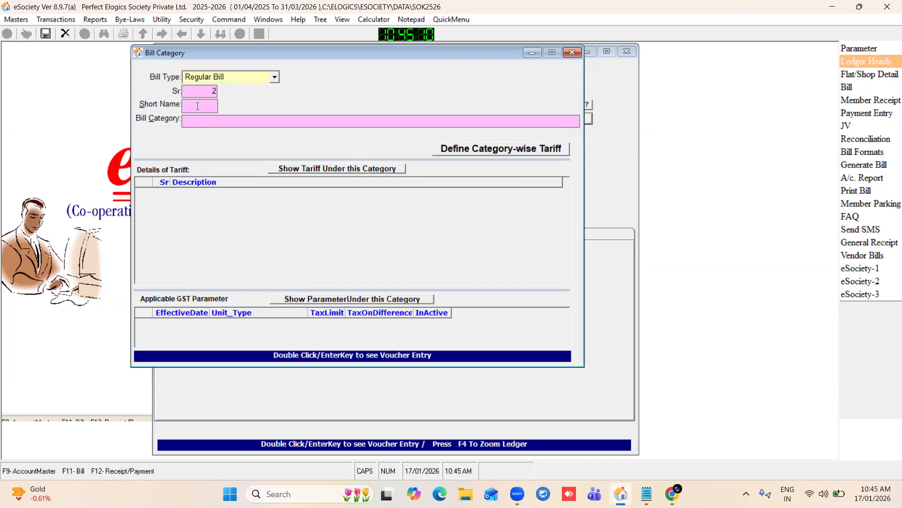
text(B)
key(alt+Tab)
triple_click(751, 163)
key(ctrl+c)
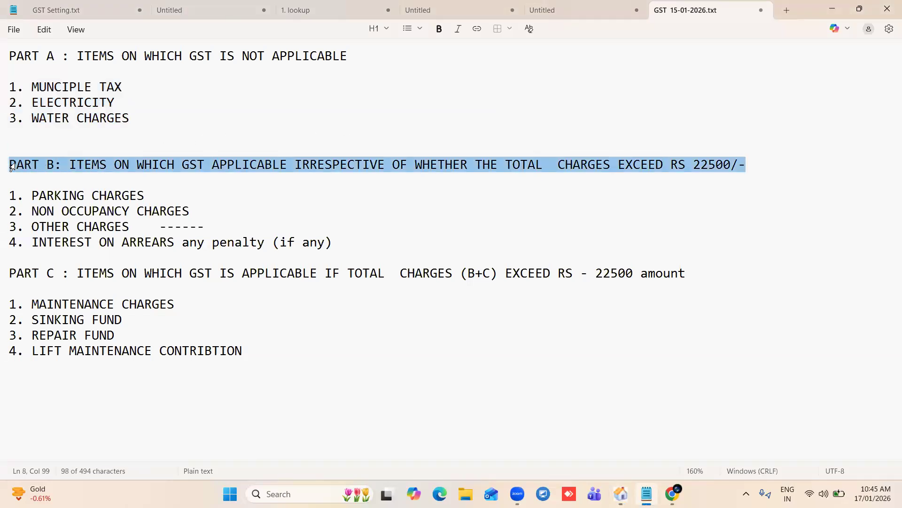
key(alt+Tab)
click(217, 123)
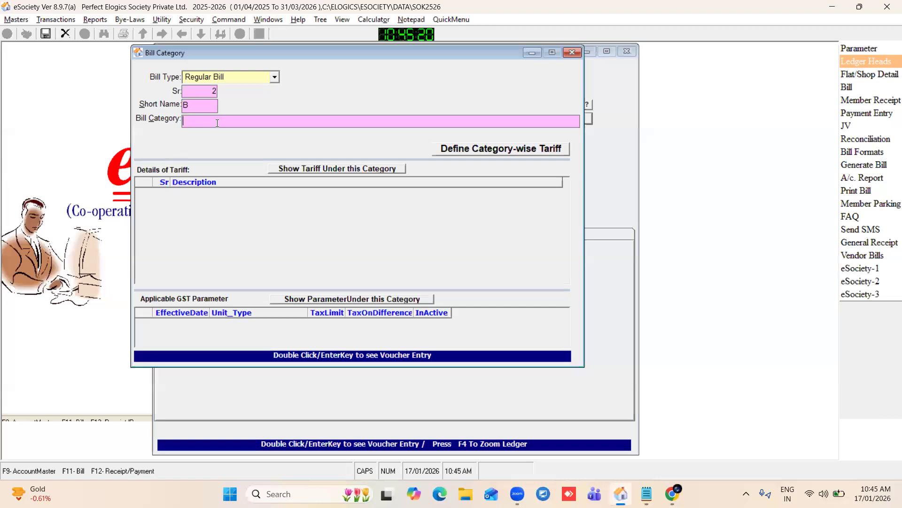
key(ctrl+v)
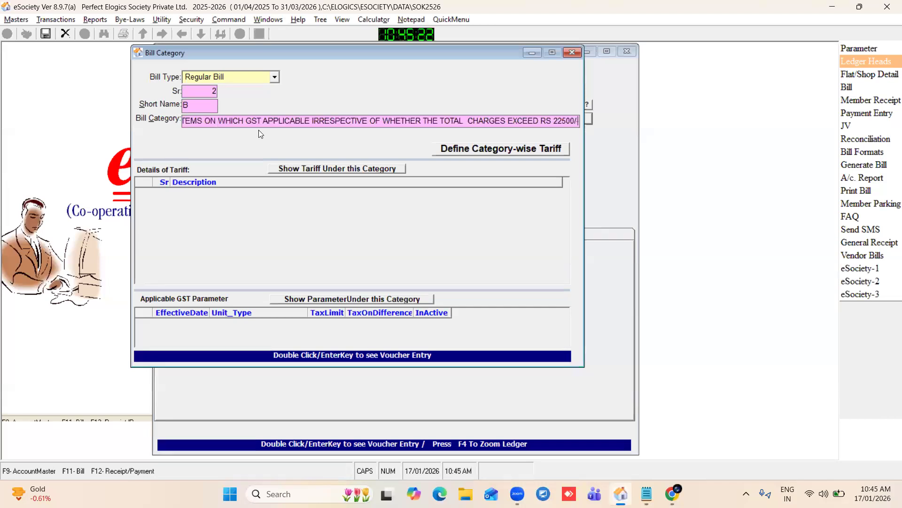
key(ctrl+s)
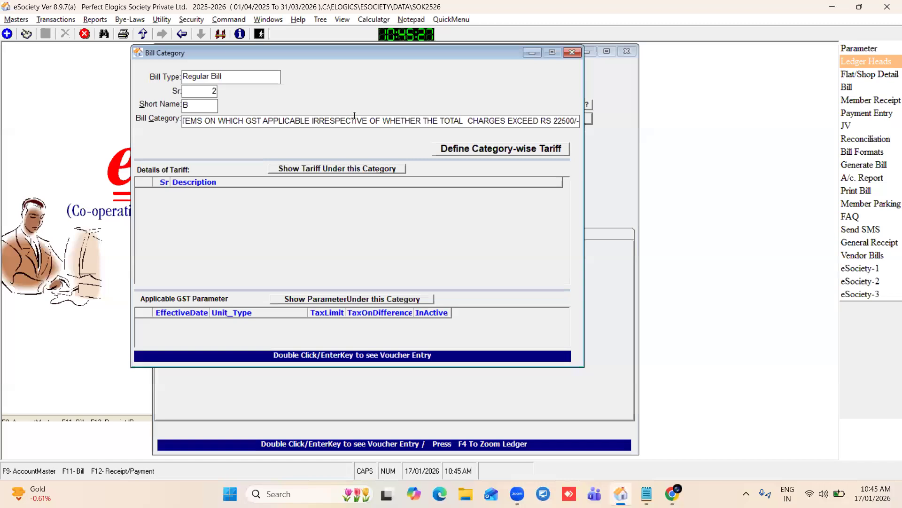
- Start defining category-wise tariffs and save a new entry assigning PARKING CHARGES. to the PART B bill category
click(458, 150)
drag(169, 47, 286, 78)
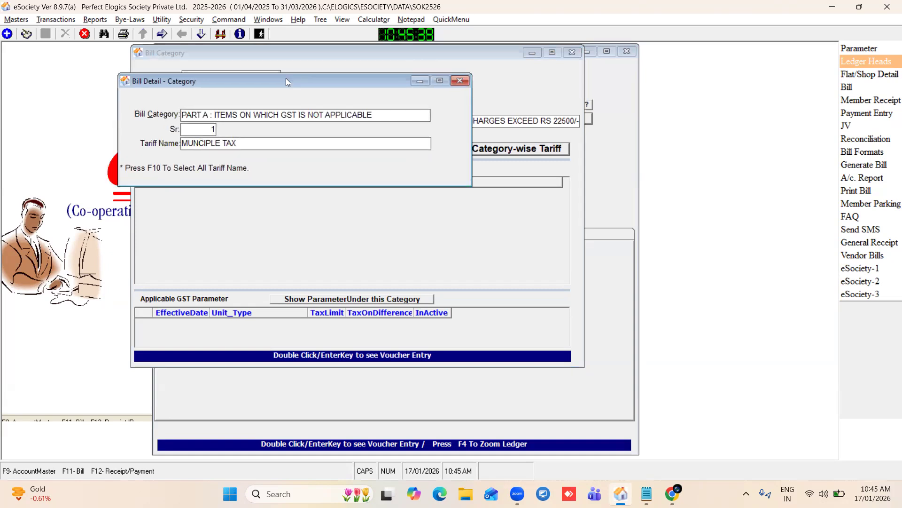
click(7, 34)
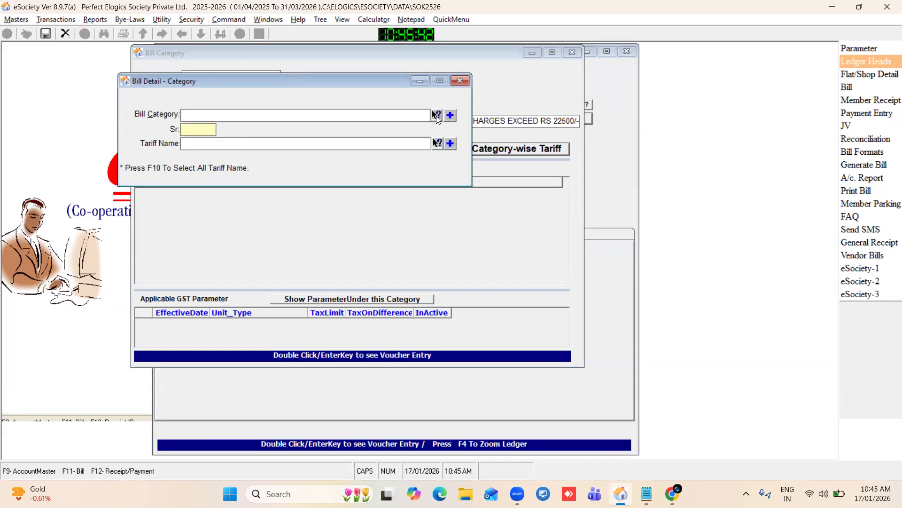
click(438, 118)
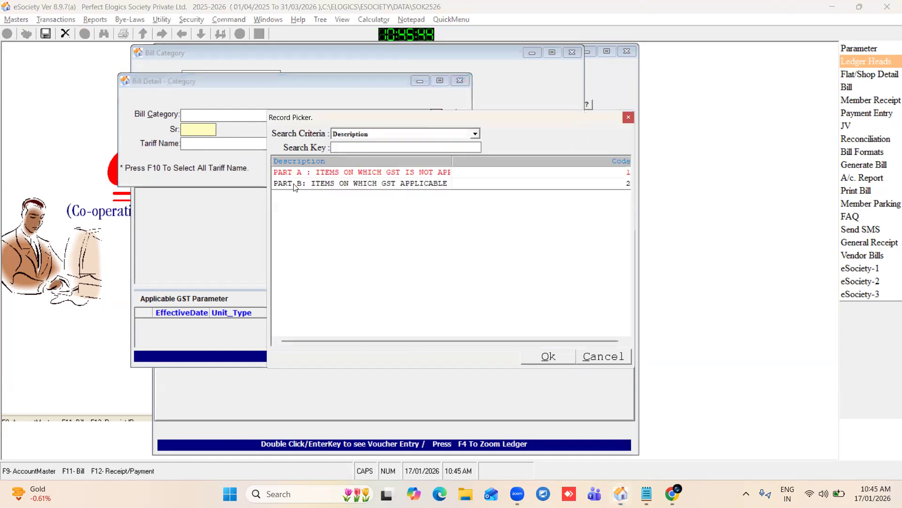
double_click(294, 184)
click(437, 144)
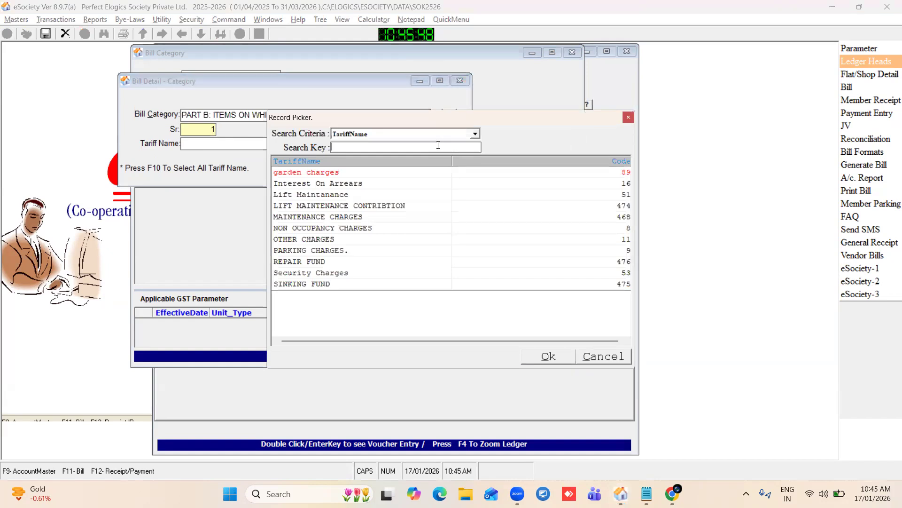
text(PA)
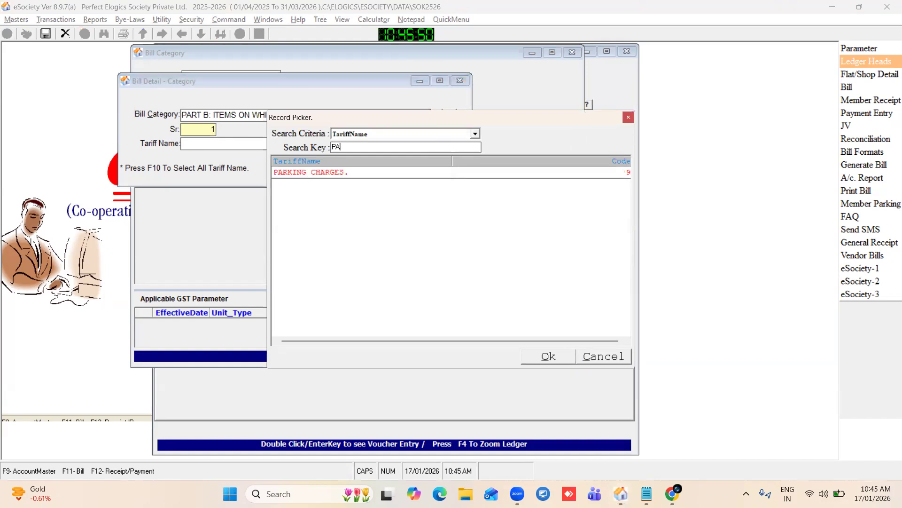
key(Return)
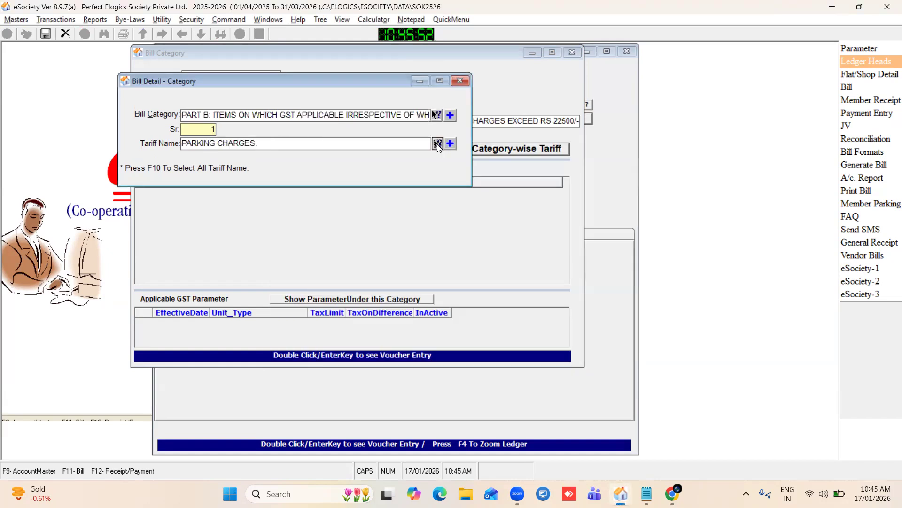
drag(268, 141, 139, 153)
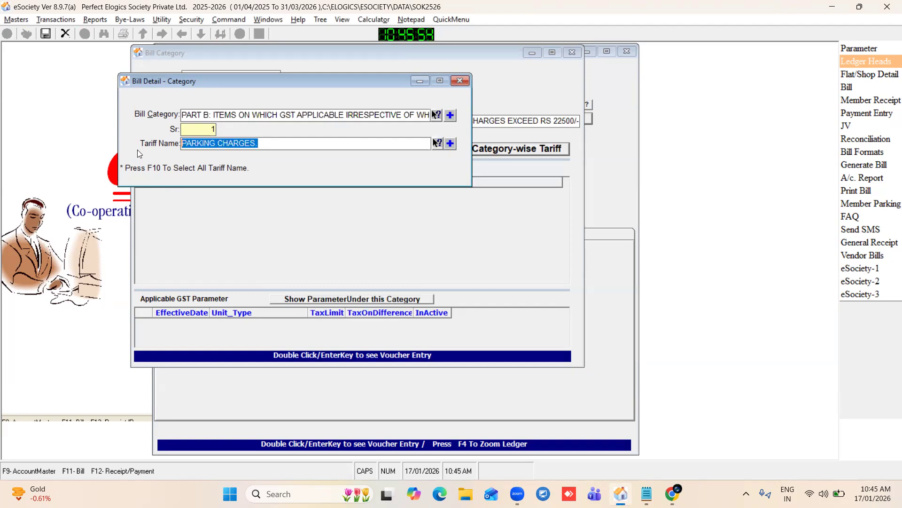
key(ctrl+s)
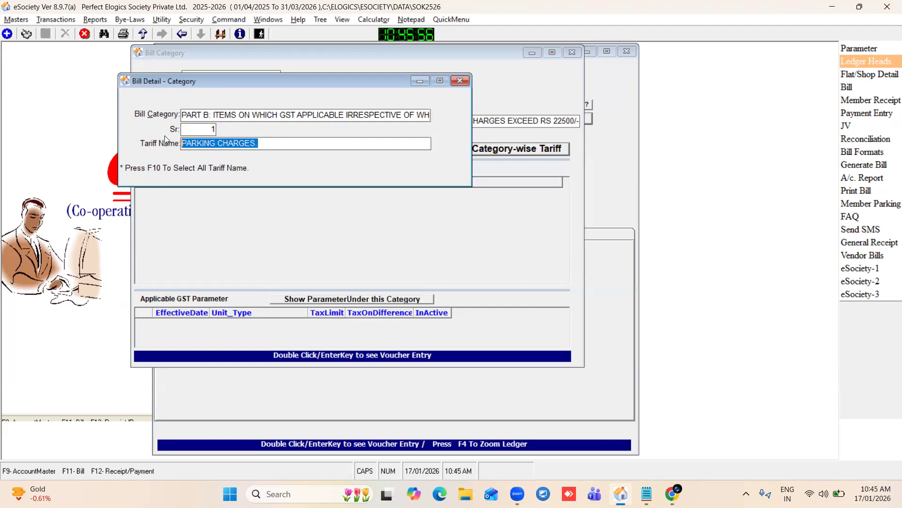
- Add a second tariff entry under the PART B category with tariff name OTHER CHARGES and save it
click(7, 33)
click(437, 115)
double_click(314, 184)
click(437, 144)
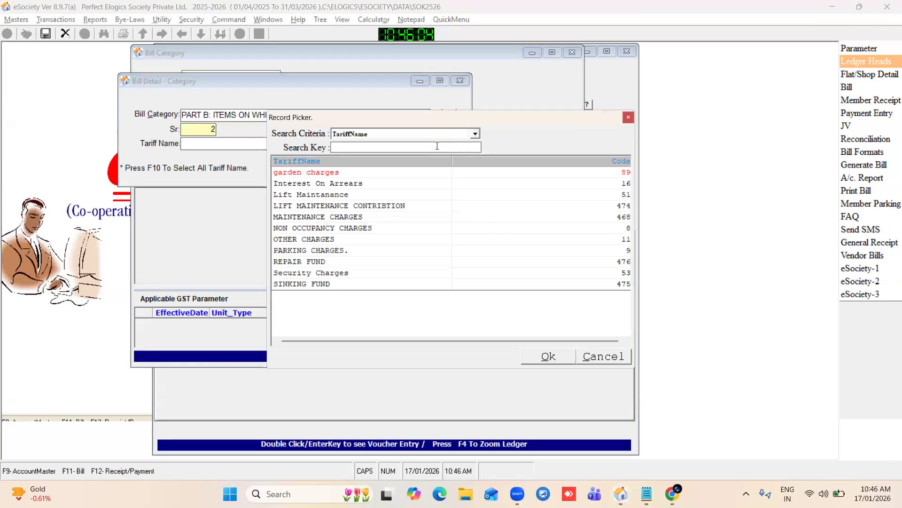
text(OTHER)
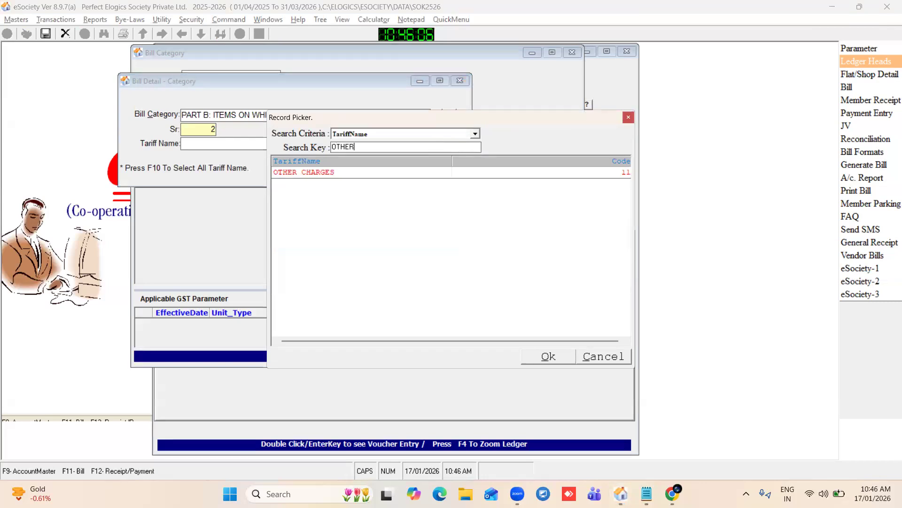
double_click(308, 173)
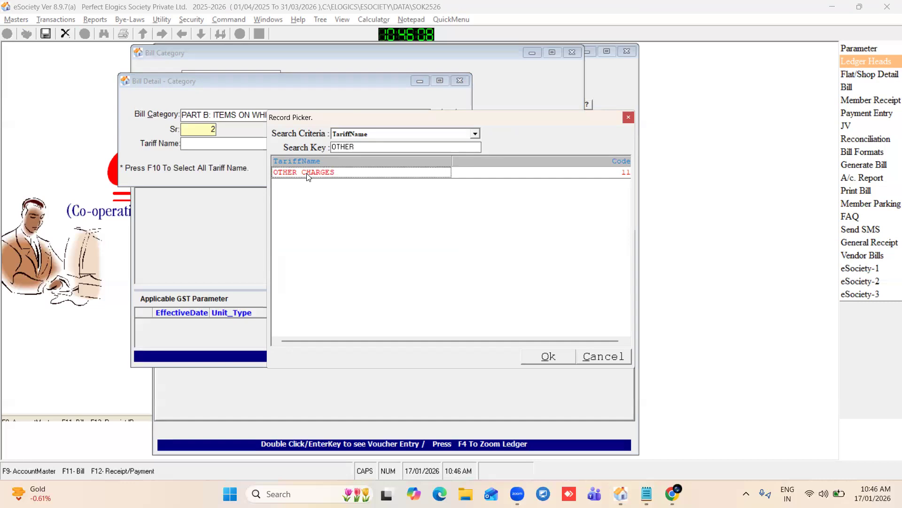
- Switch to Notepad to check the four charges listed under Part B, and return to eSociety
key(alt+Tab)
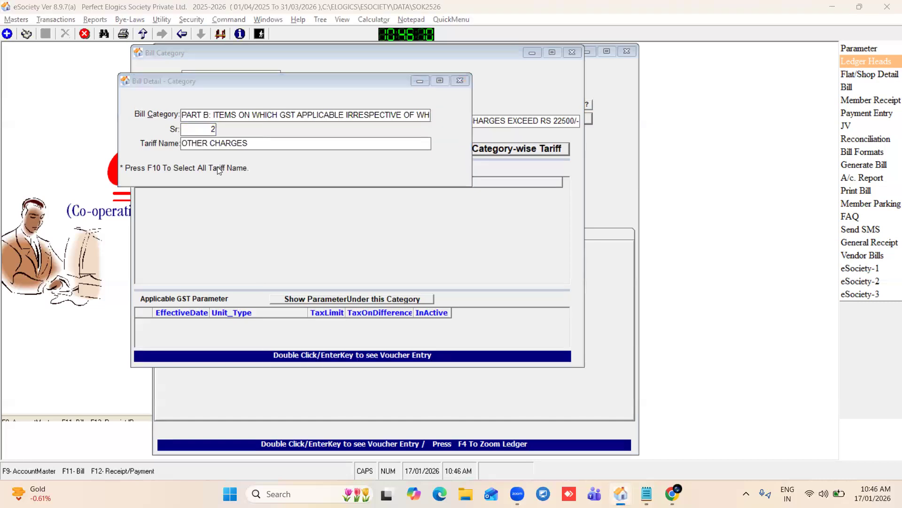
click(106, 194)
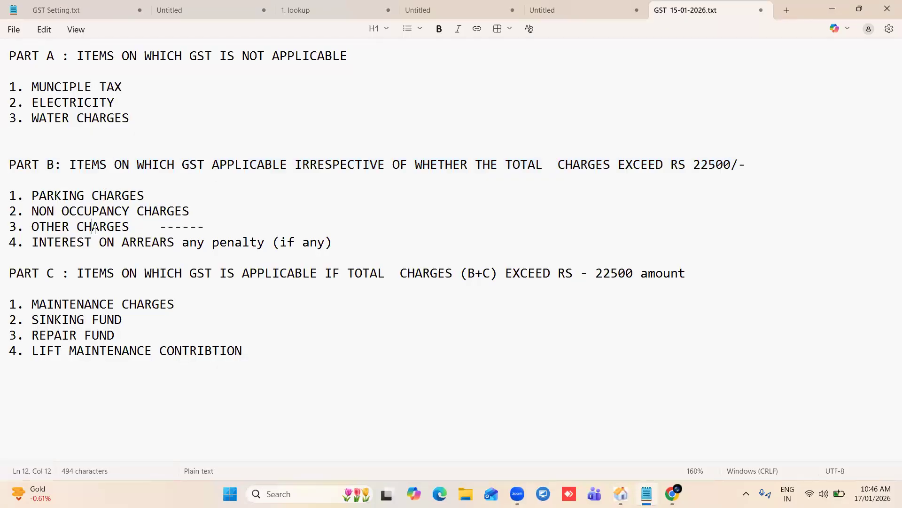
click(78, 213)
click(86, 245)
drag(8, 195, 15, 242)
click(91, 227)
key(alt+Tab)
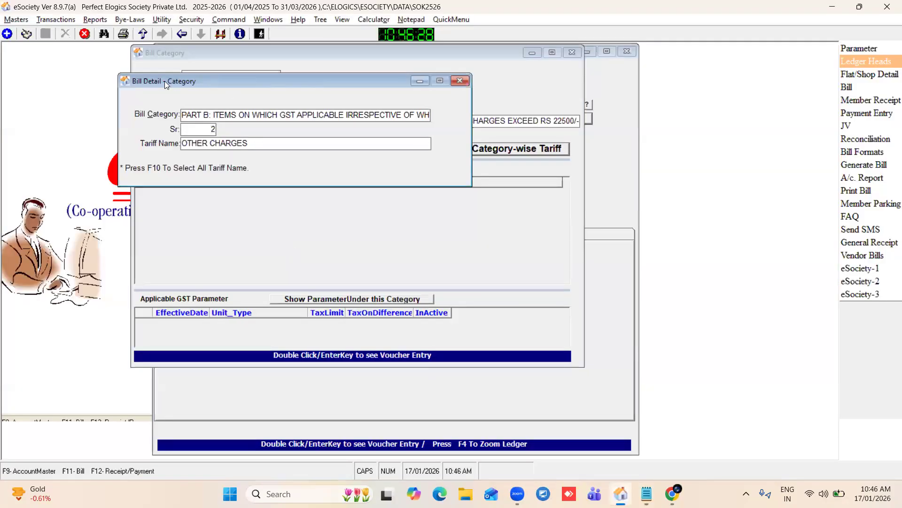
- Add a third tariff entry under the PART B category with tariff name NON OCCUPANCY CHARGES and save it
drag(164, 81, 186, 85)
click(7, 32)
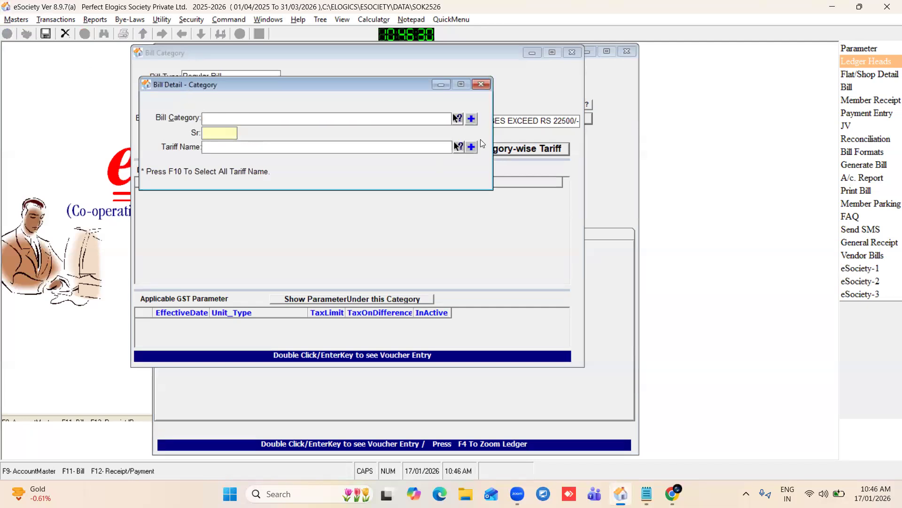
click(457, 118)
double_click(363, 182)
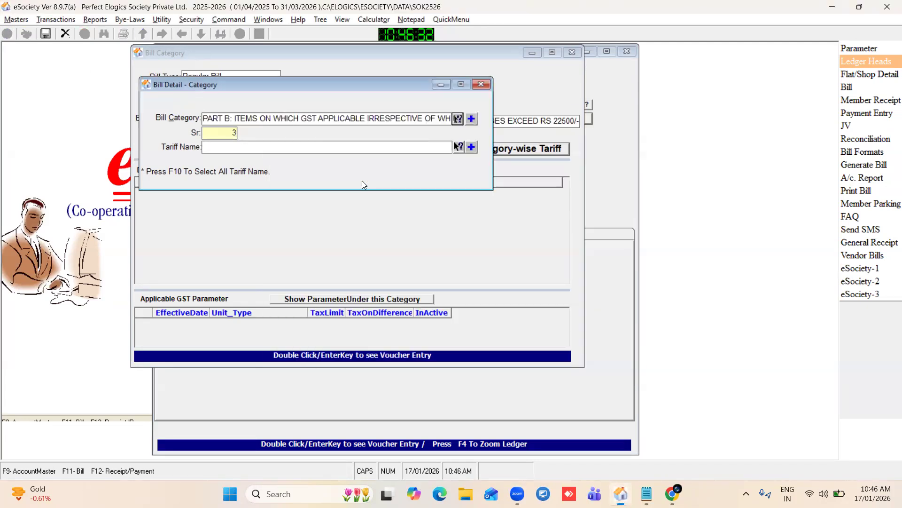
click(458, 147)
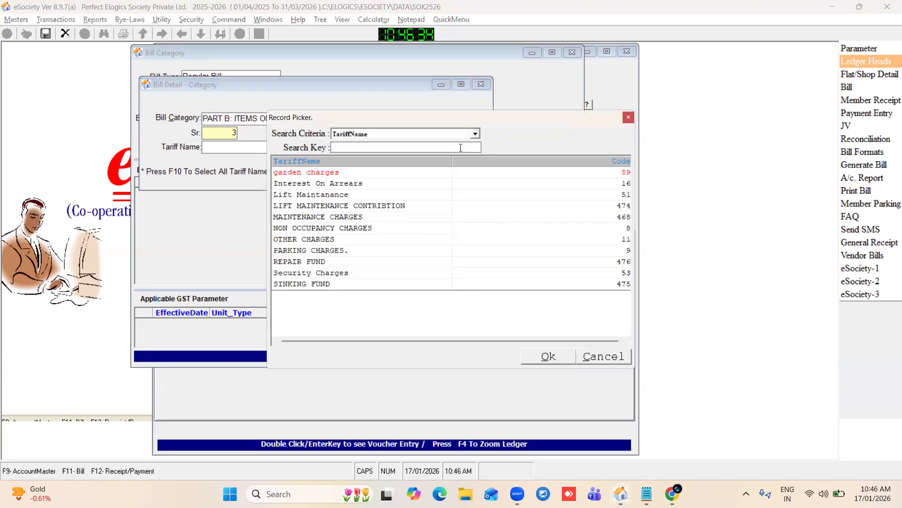
double_click(303, 229)
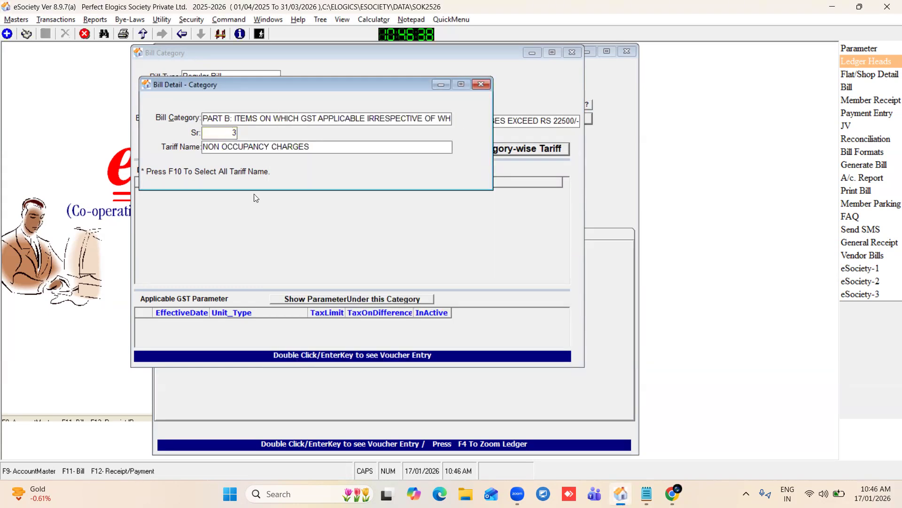
- Add a fourth tariff entry under the PART B category with tariff name Interest On Arrears and save it
click(7, 34)
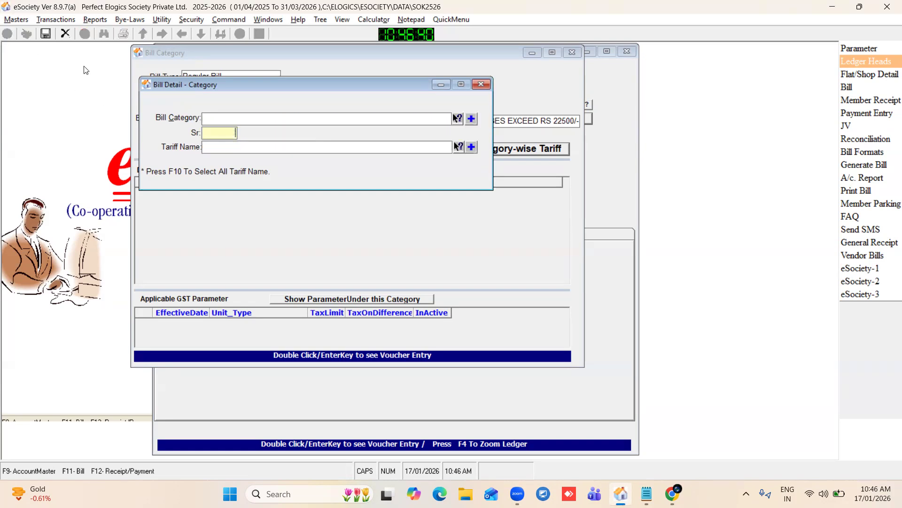
click(457, 117)
double_click(283, 187)
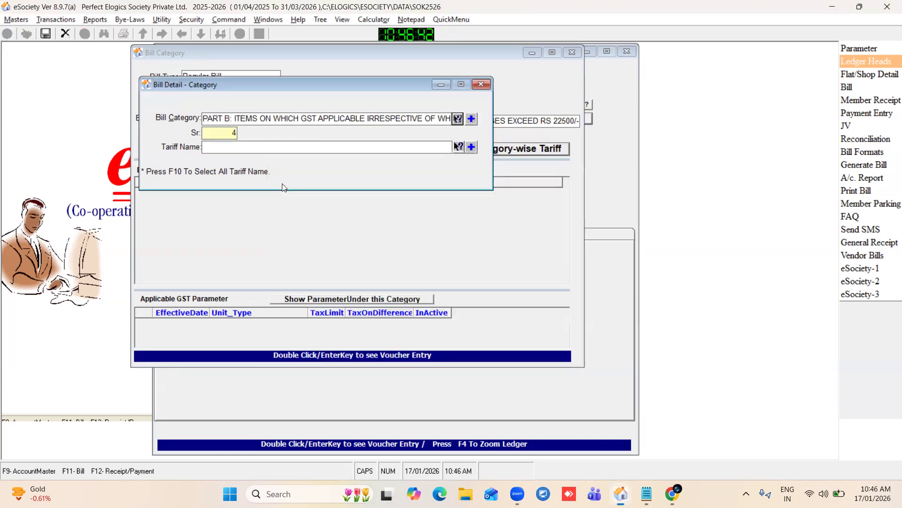
click(459, 146)
text(inter)
key(Return)
key(ctrl+s)
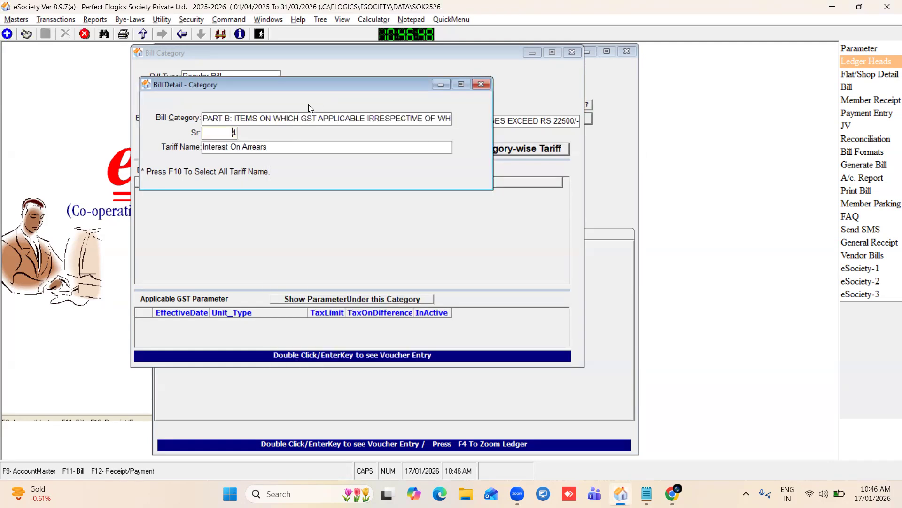
- Close the tariff entry form, display the tariffs under the PART B category and compare them with the Part B list in Notepad
click(482, 84)
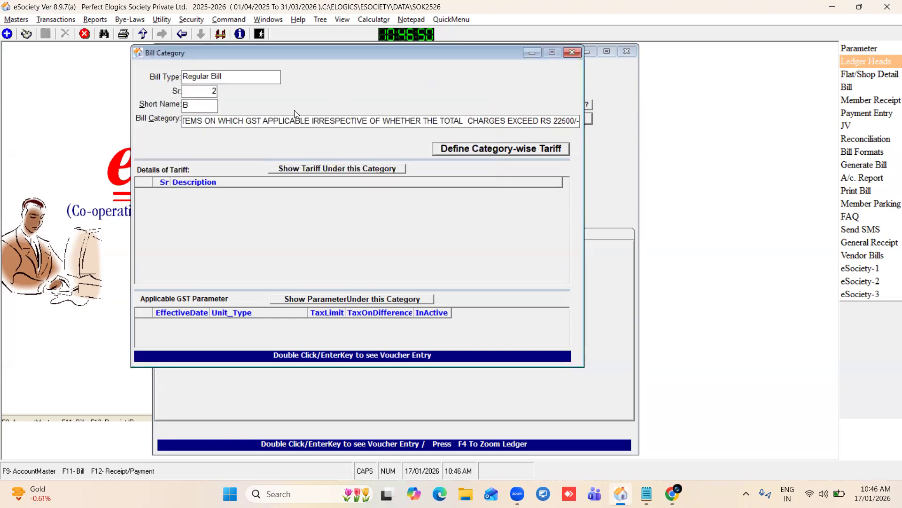
click(317, 168)
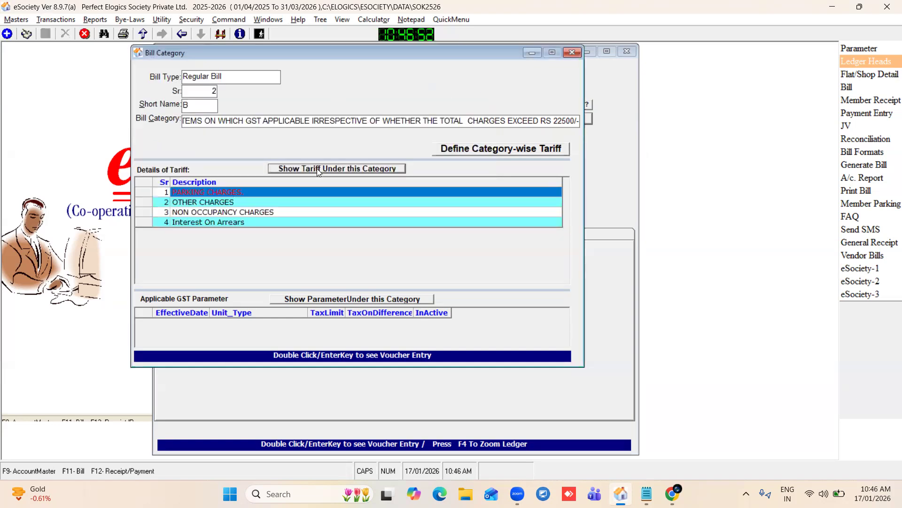
click(247, 221)
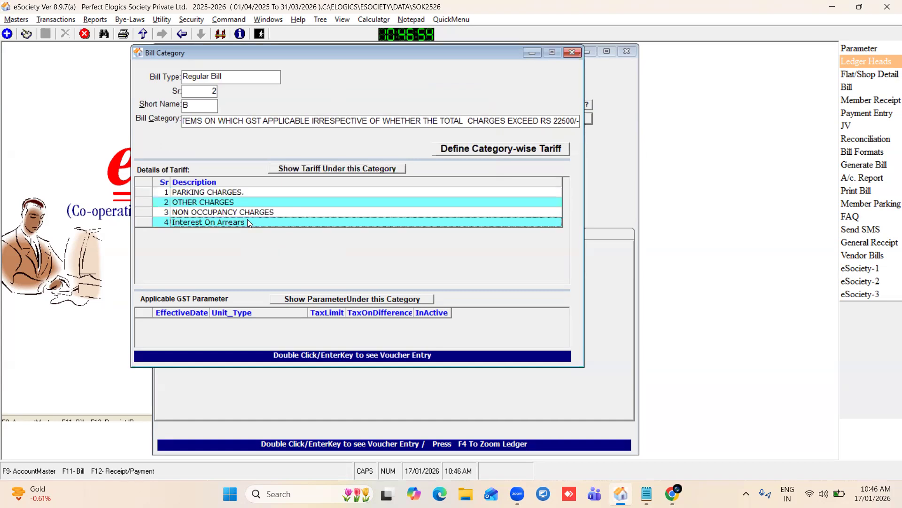
drag(262, 191, 274, 224)
key(alt+Tab)
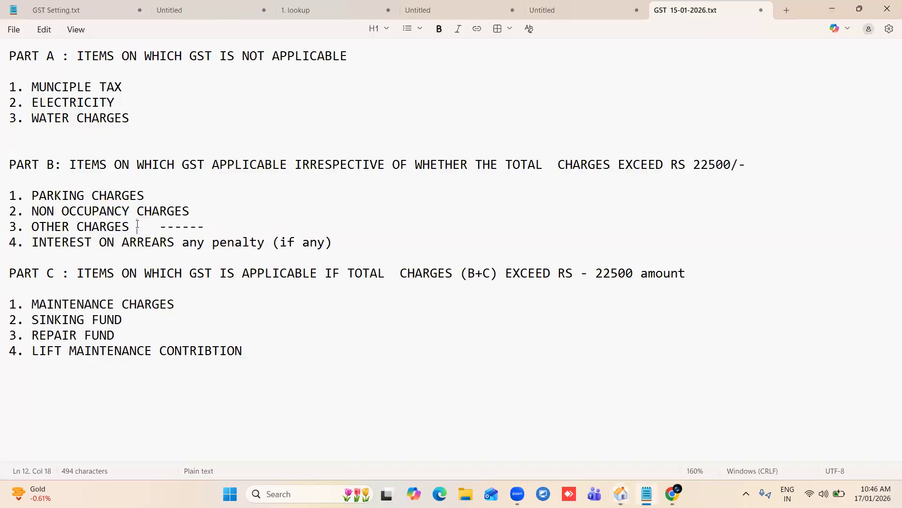
drag(357, 242, 13, 197)
key(alt+Tab)
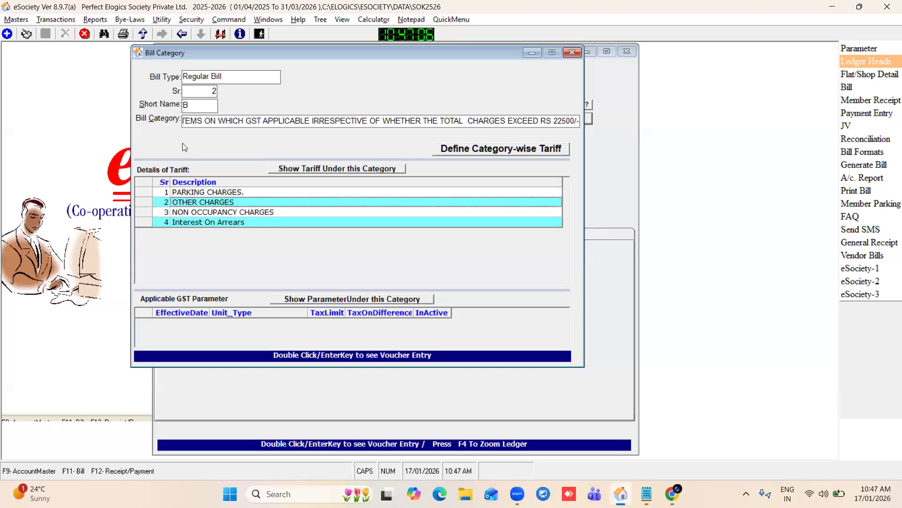
- Create a third Regular Bill category with short name C, using the PART C heading copied from Notepad as the bill category, and save it
click(7, 34)
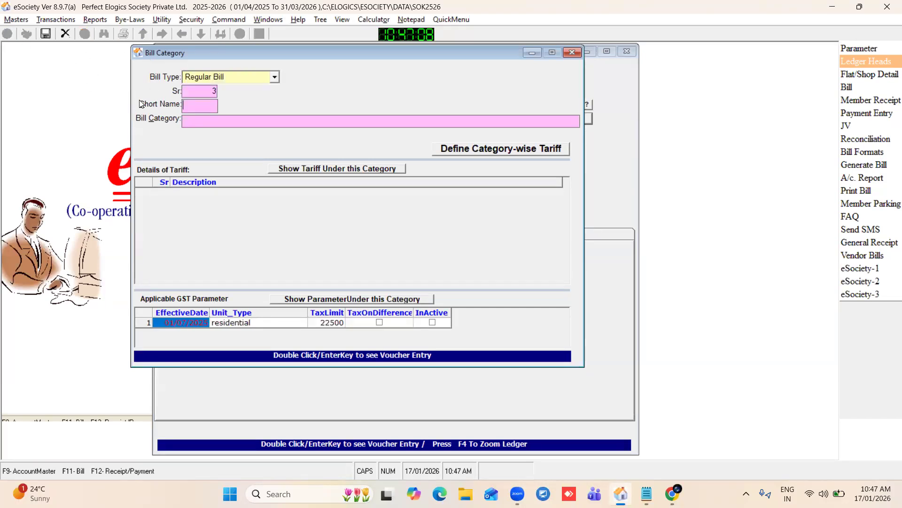
text(C)
click(215, 121)
key(alt+Tab)
drag(692, 269, 11, 274)
key(ctrl+c)
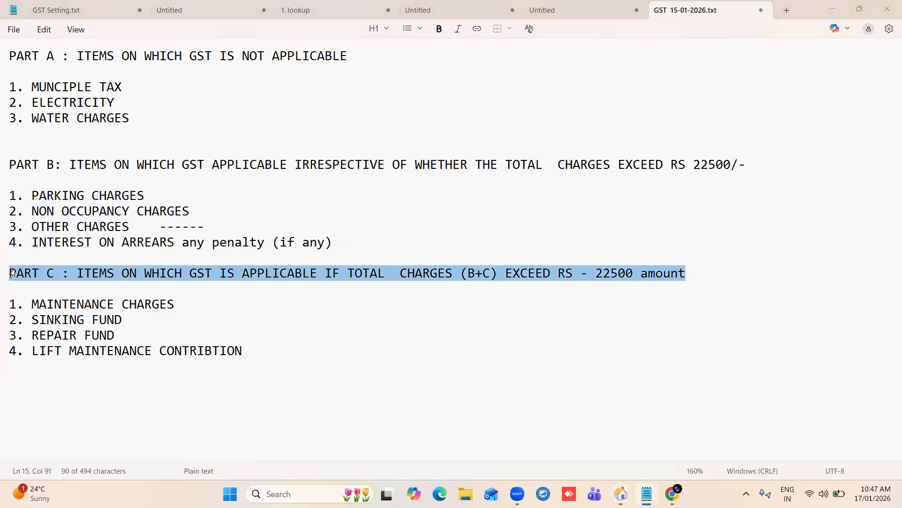
key(alt+Tab)
key(ctrl+v)
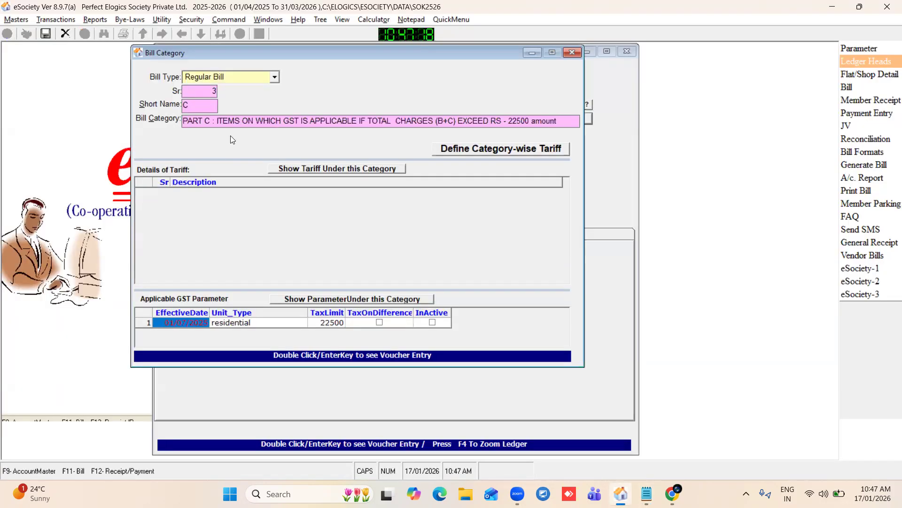
key(ctrl+s)
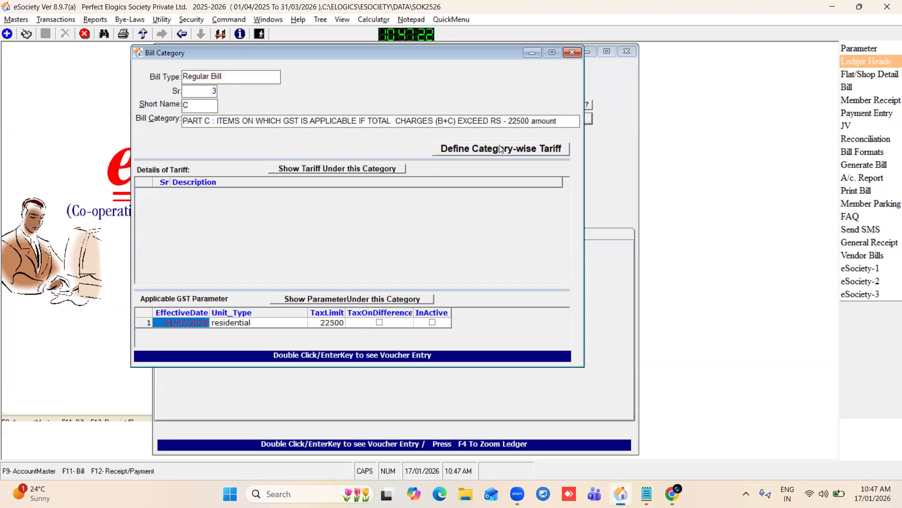
- Add the first tariff entry under the PART C category with tariff name MAINTENANCE CHARGES and save it
click(469, 154)
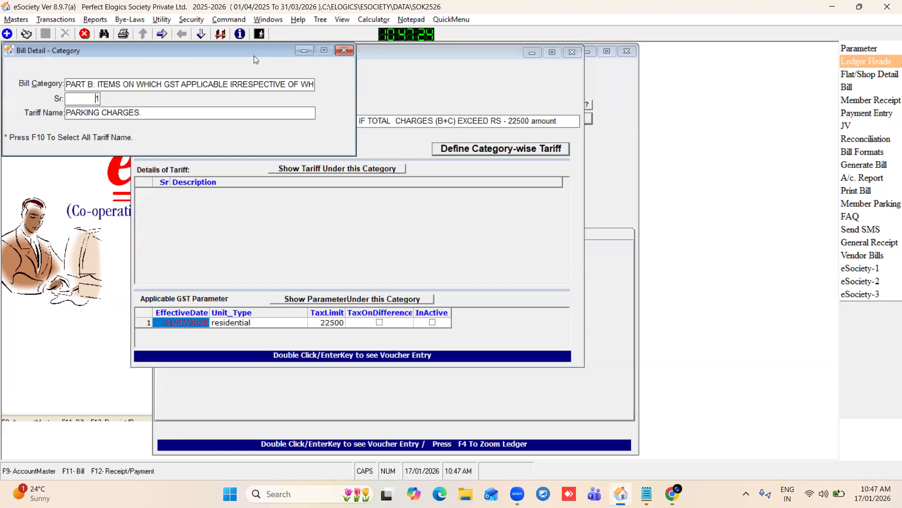
drag(254, 56, 301, 118)
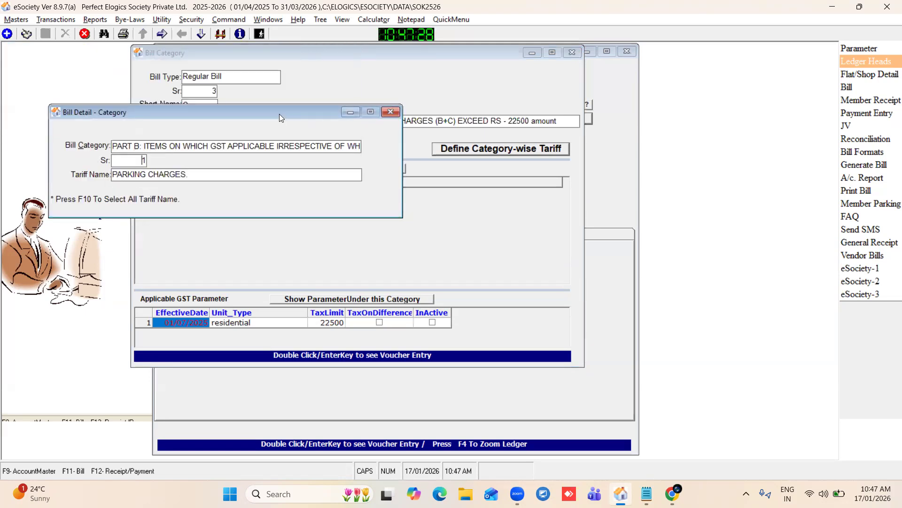
drag(280, 114, 298, 109)
click(8, 34)
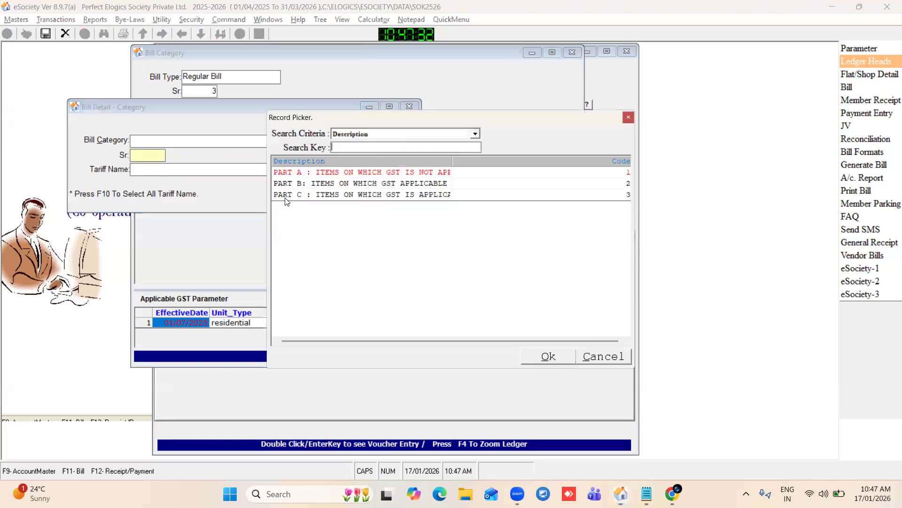
double_click(308, 196)
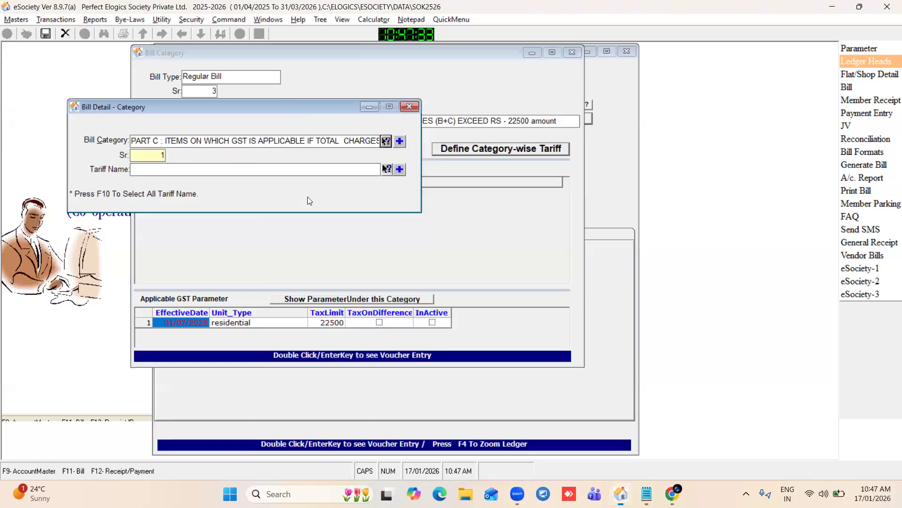
click(386, 170)
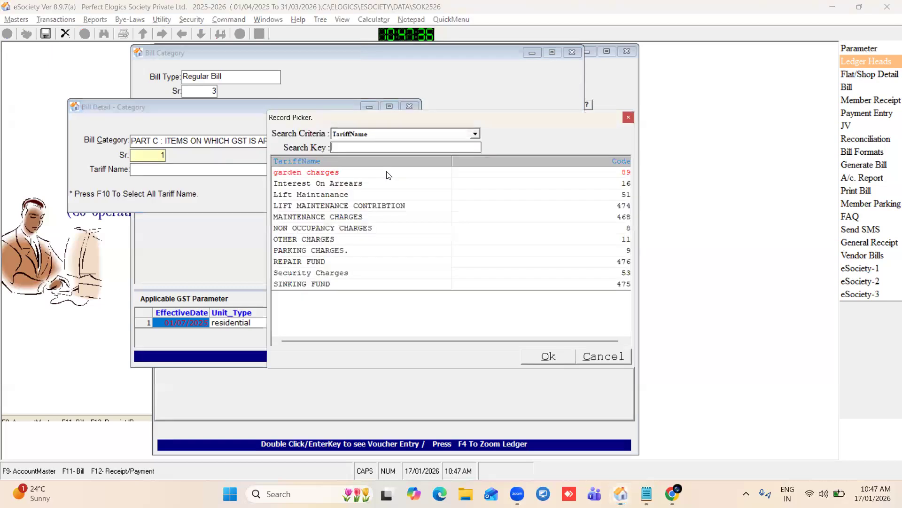
click(300, 219)
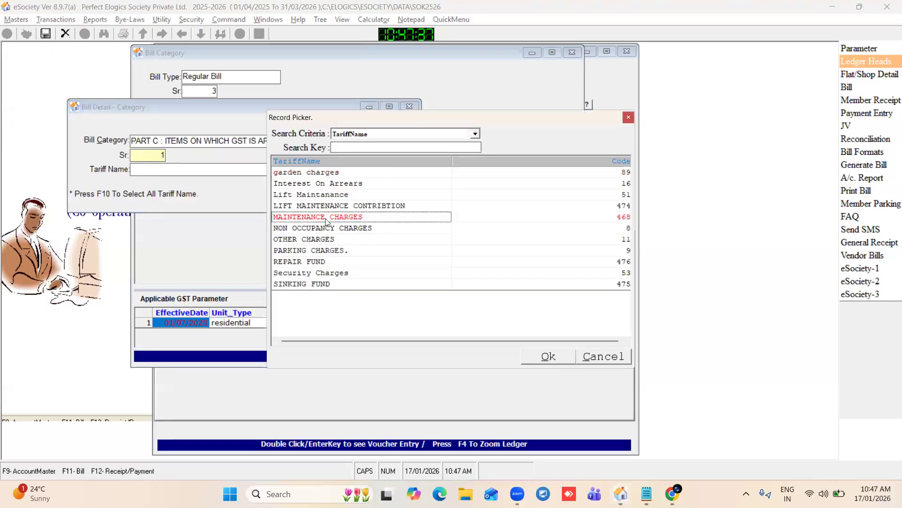
double_click(326, 220)
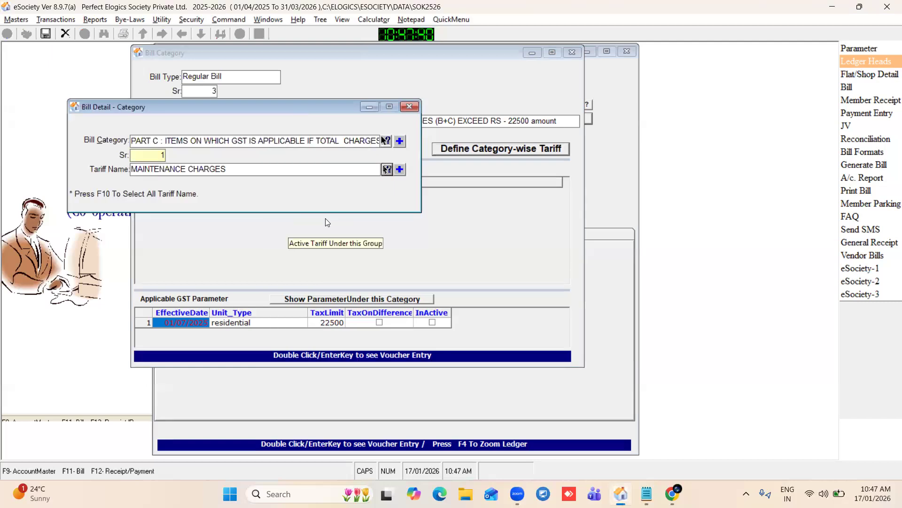
key(ctrl+s)
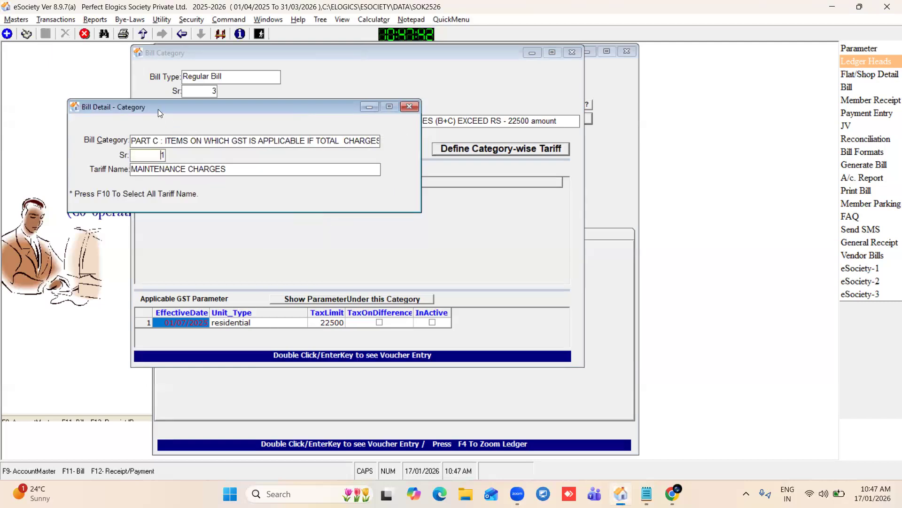
- Add a second tariff entry under the PART C category with tariff name SINKING FUND, checking the Notepad list, and save it
drag(158, 109, 179, 109)
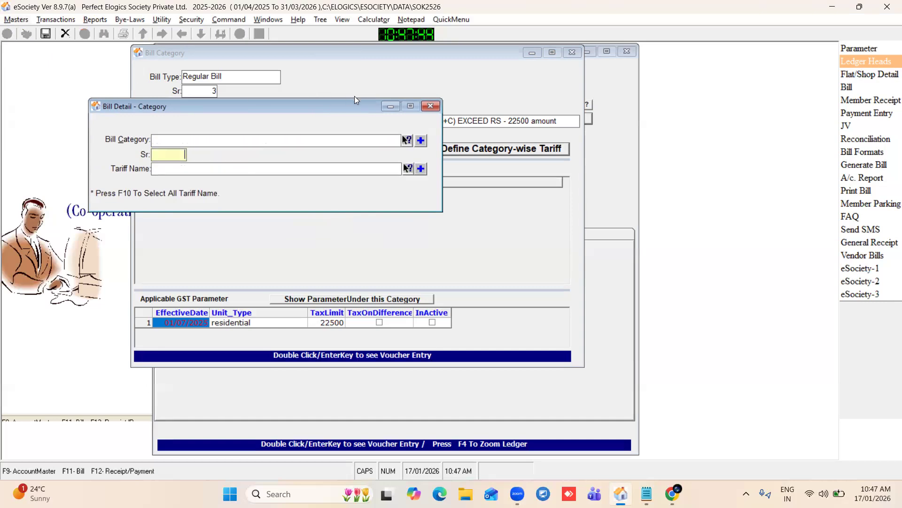
click(407, 140)
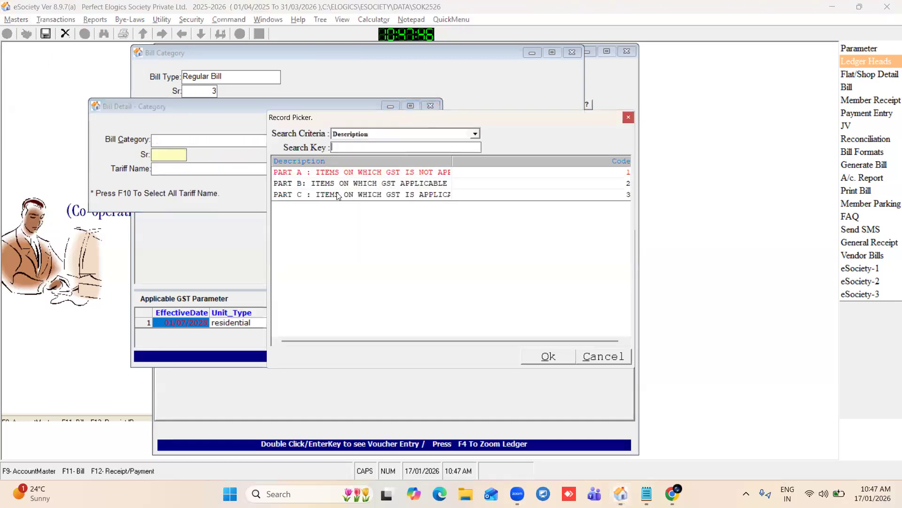
double_click(309, 195)
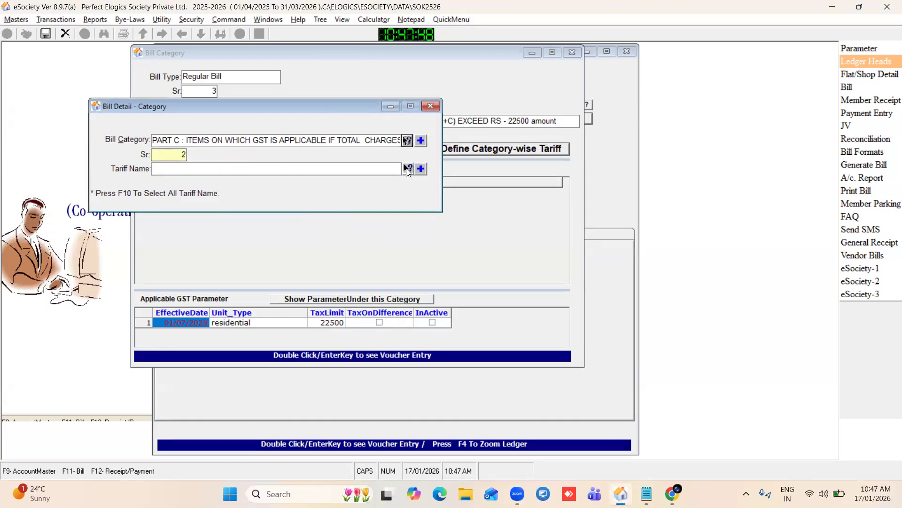
click(407, 169)
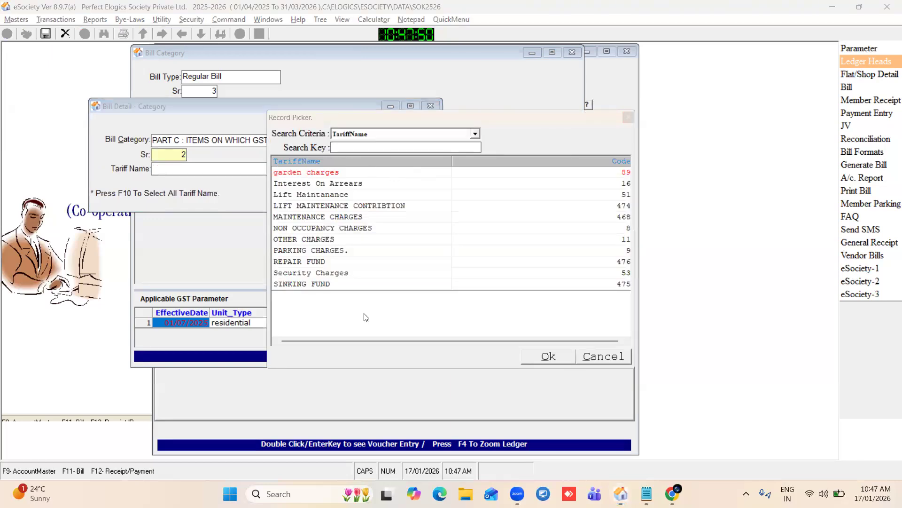
key(alt+Tab)
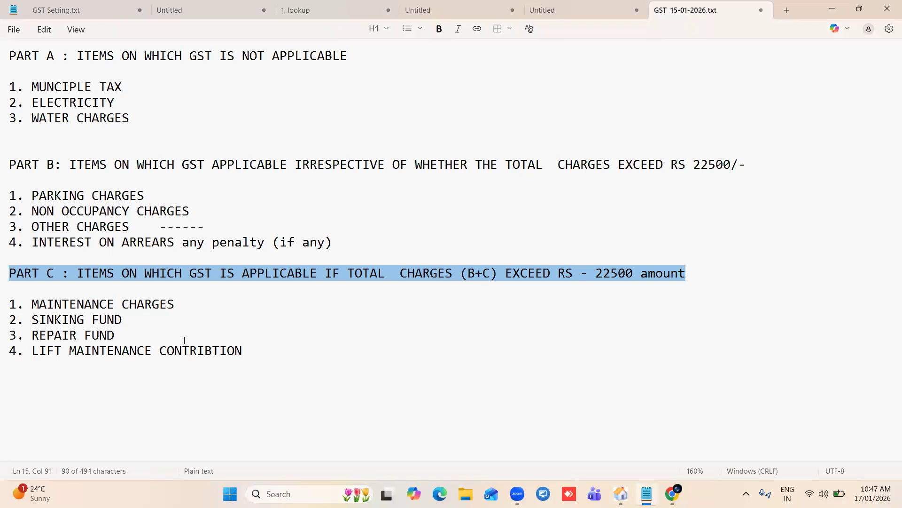
key(alt+Tab)
text(SI)
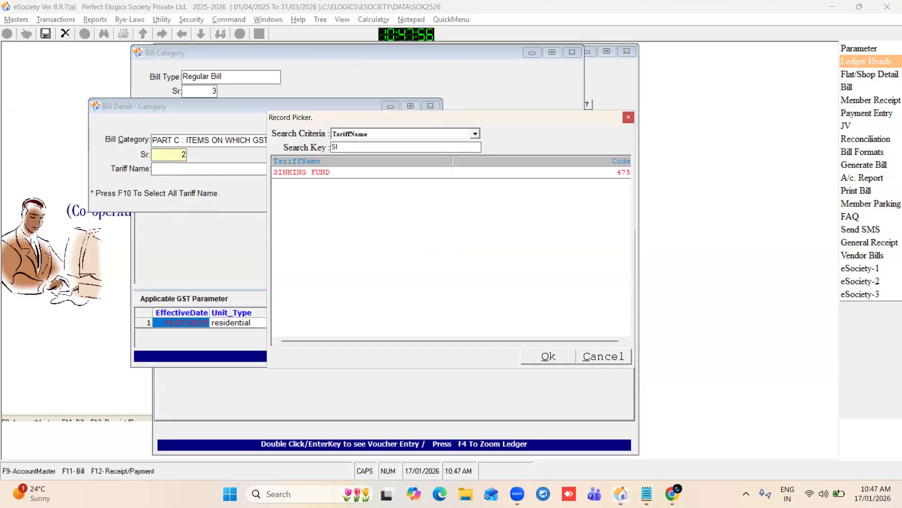
key(Return)
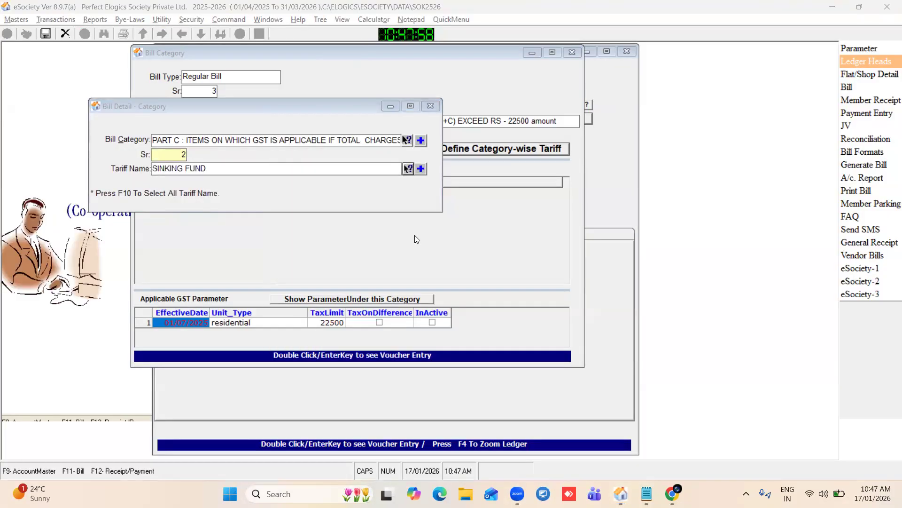
click(198, 105)
key(ctrl+s)
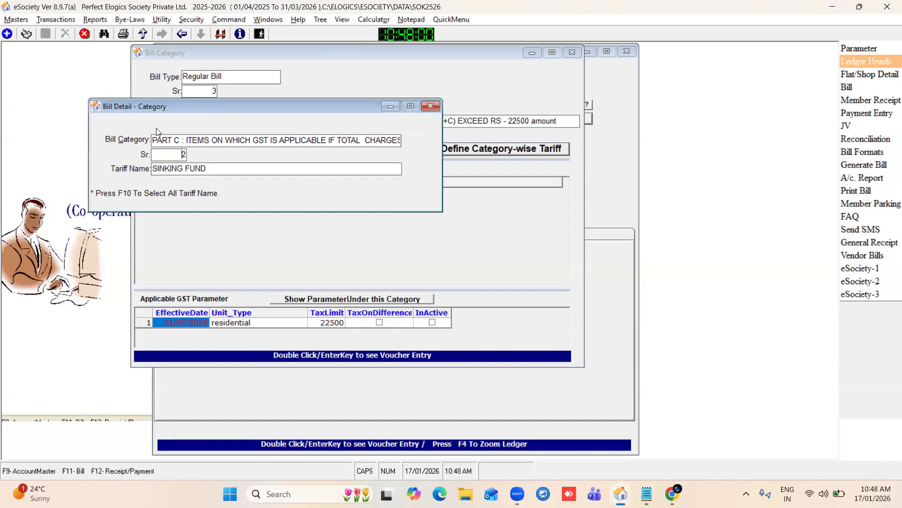
- Add a third tariff entry under the PART C category with tariff name REPAIR FUND and save it
click(6, 35)
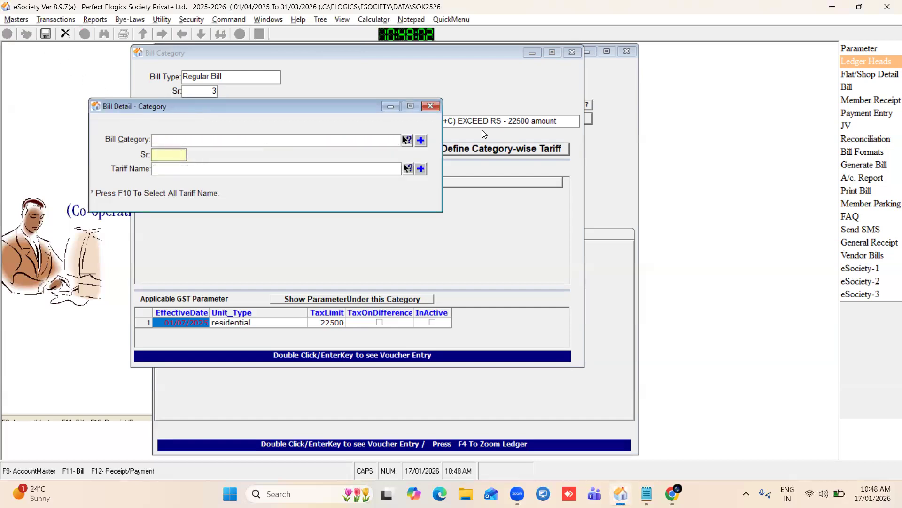
click(406, 140)
double_click(325, 195)
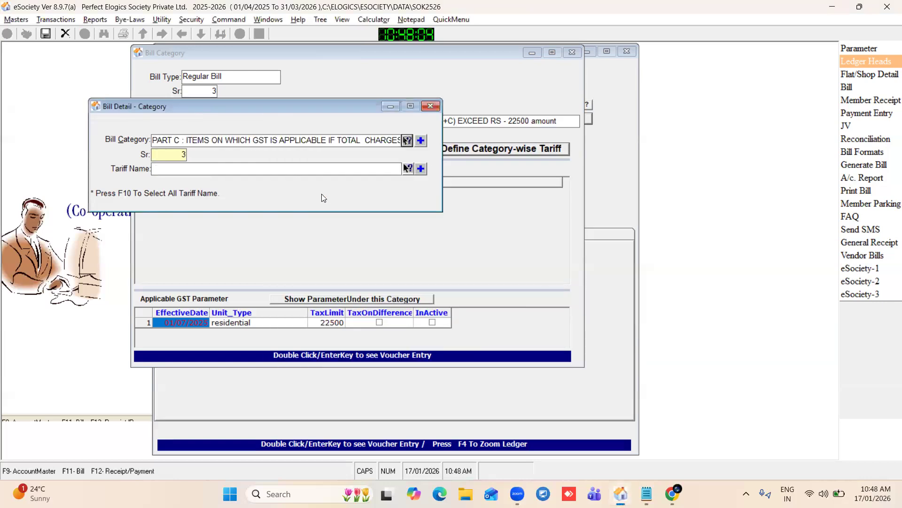
click(408, 168)
text(RE)
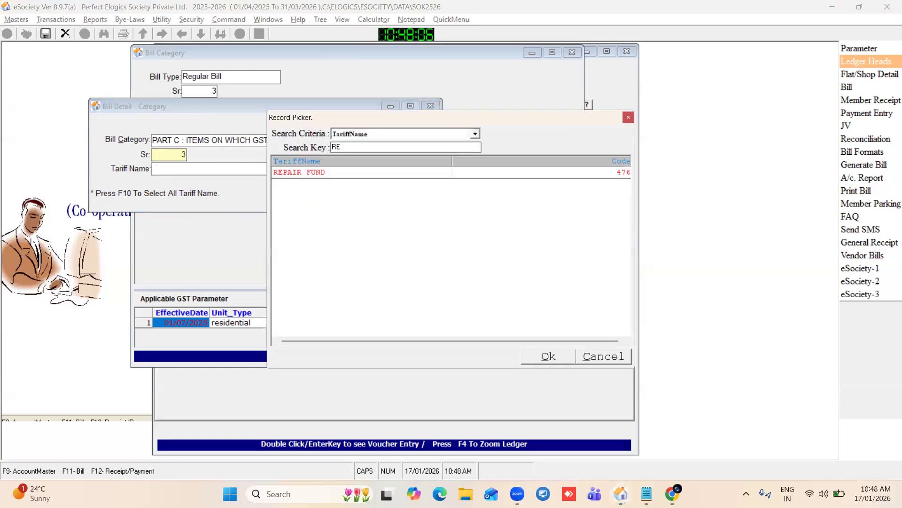
key(Return)
click(46, 34)
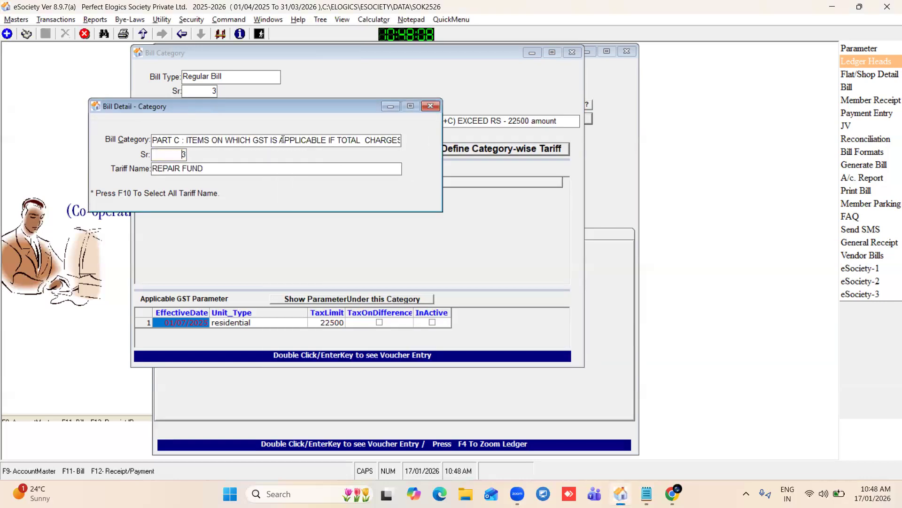
- Add a fourth tariff entry under the PART C category with tariff name LIFT MAINTENANCE CONTRIBTION and save it
click(6, 35)
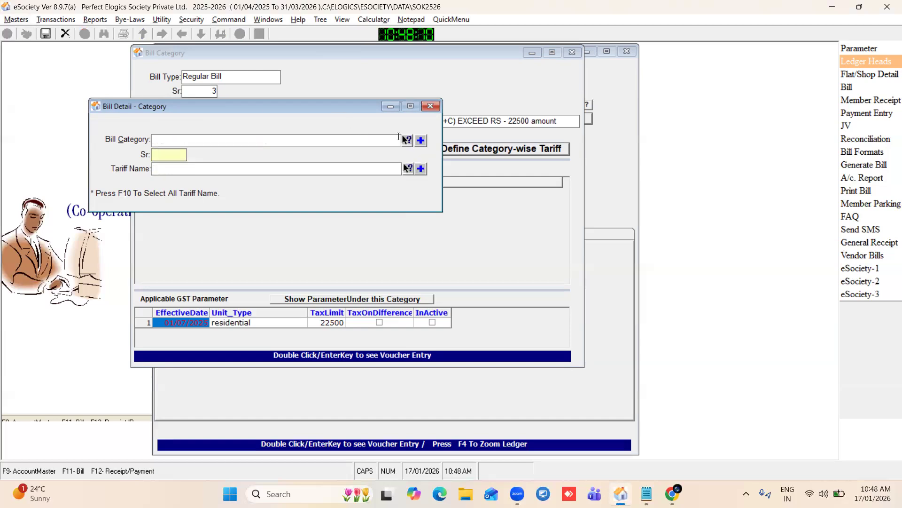
click(407, 139)
double_click(299, 195)
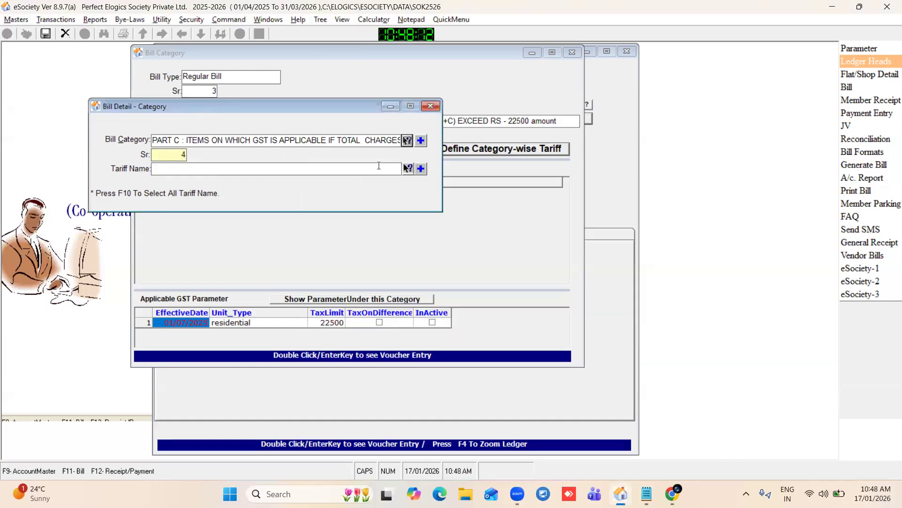
click(407, 168)
text(LI)
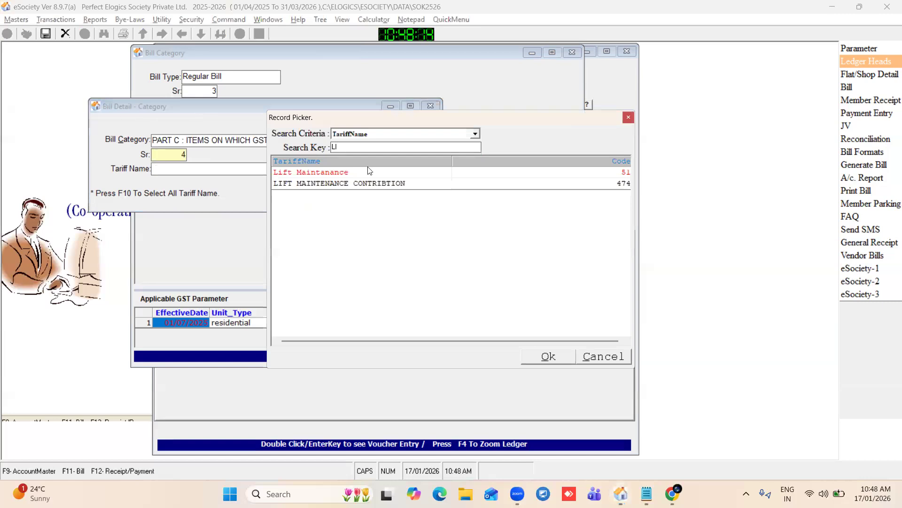
double_click(342, 186)
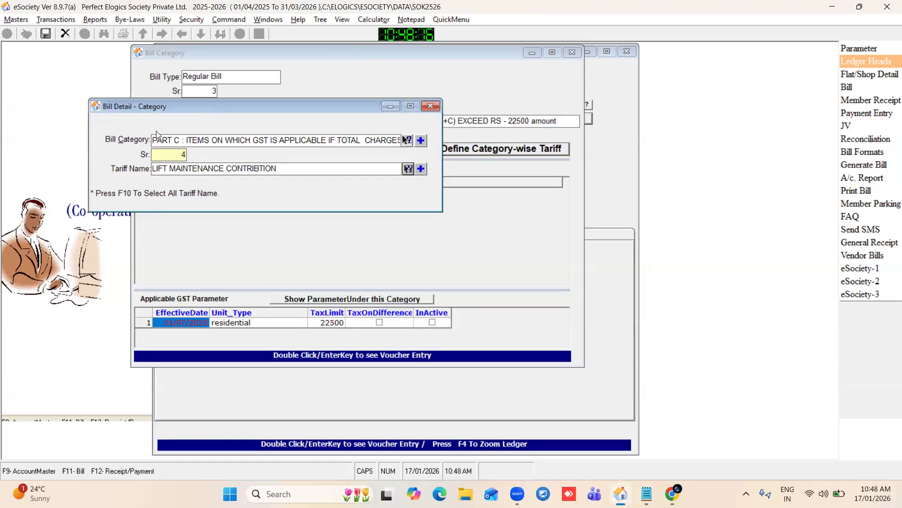
key(ctrl+s)
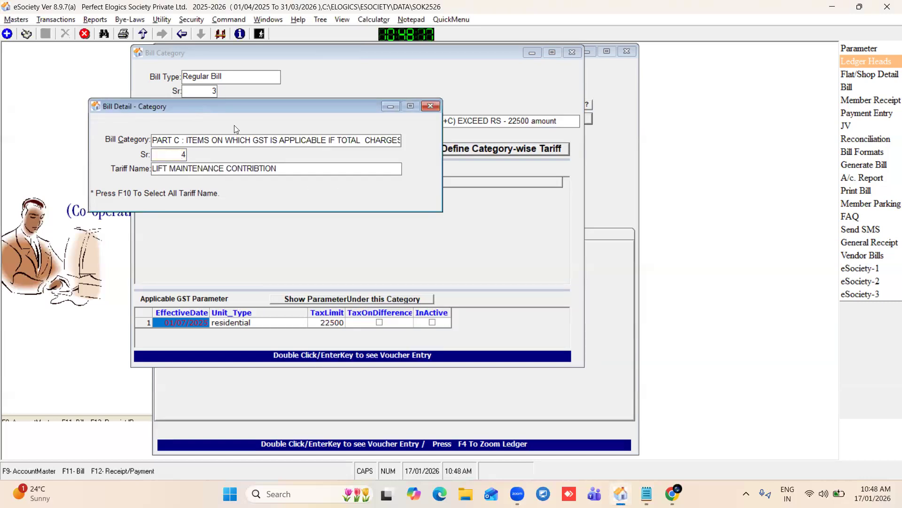
- Close the tariff entry form, display the tariffs under the PART C category and review the list
click(430, 106)
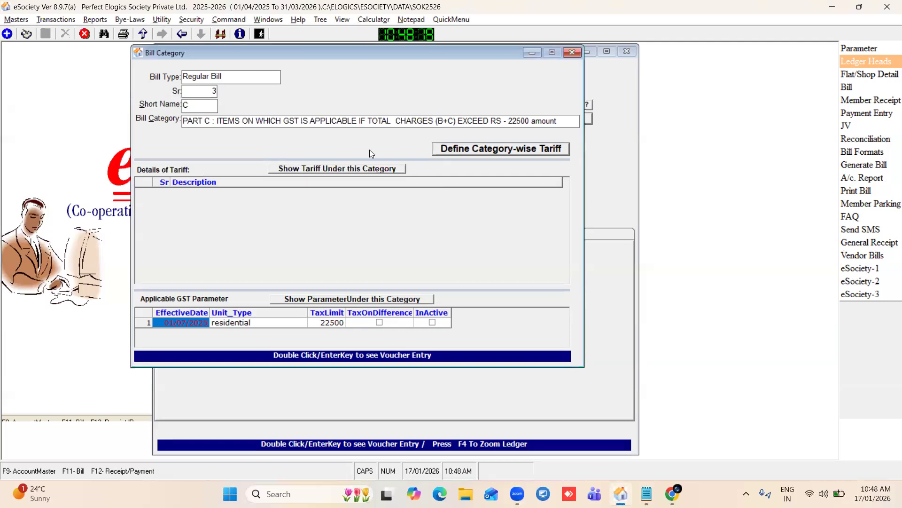
click(323, 168)
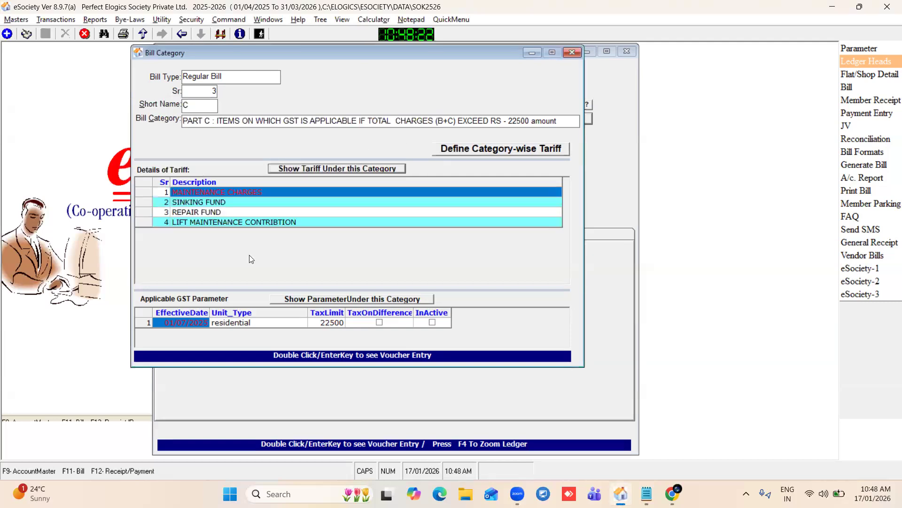
click(208, 222)
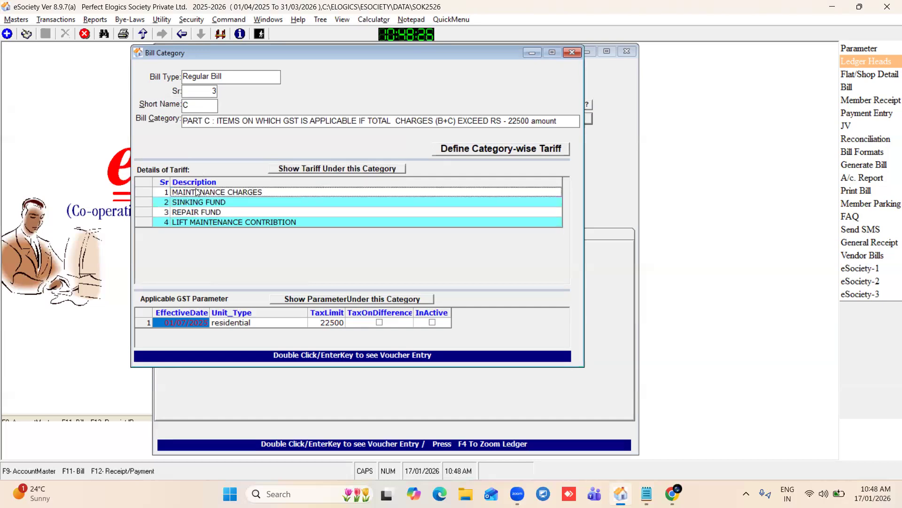
drag(196, 201, 199, 222)
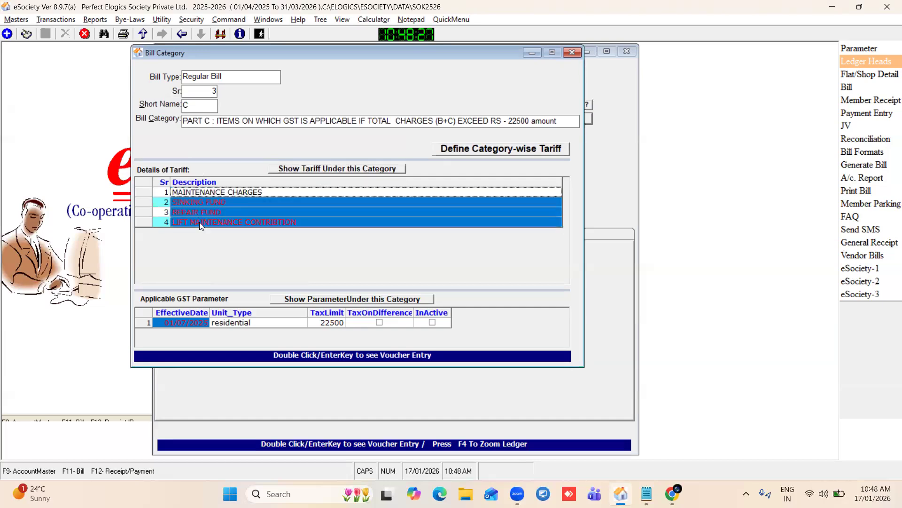
click(200, 118)
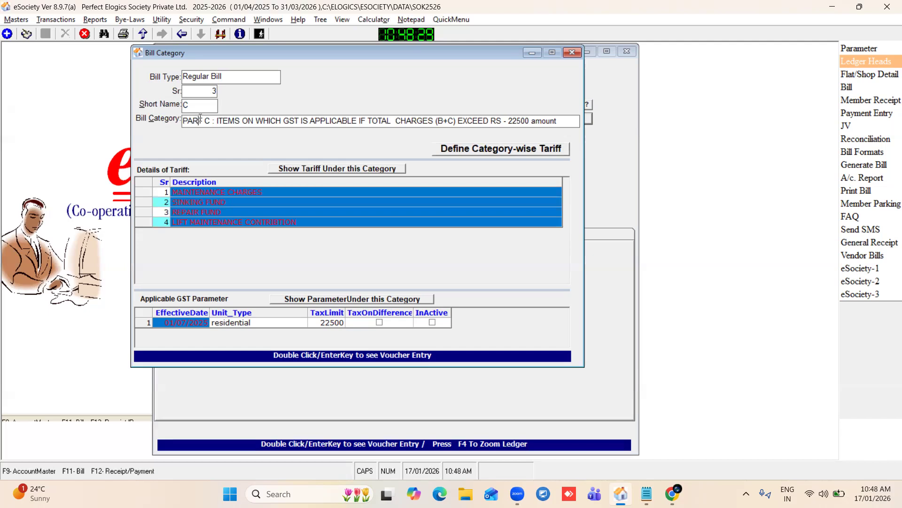
click(191, 220)
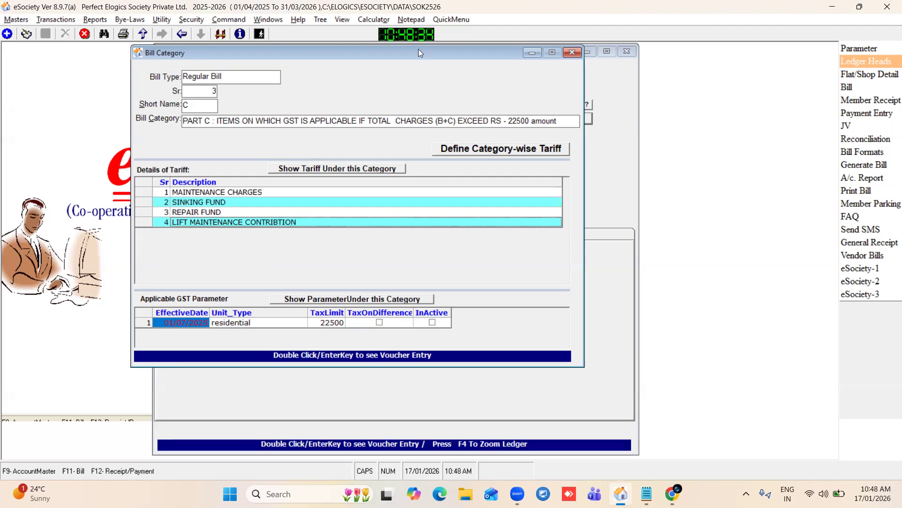
- Close the PART C bill category form and reopen the bill categories from the ledger heads master
drag(420, 53, 422, 137)
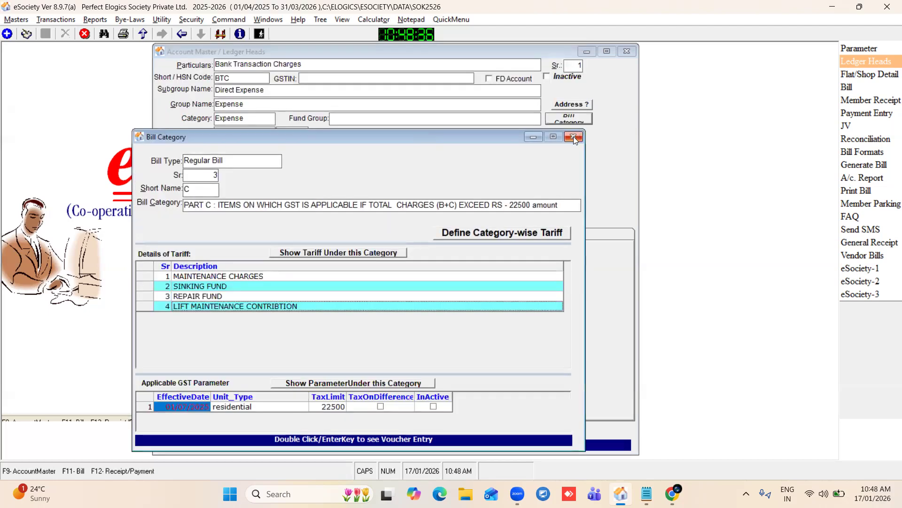
click(573, 136)
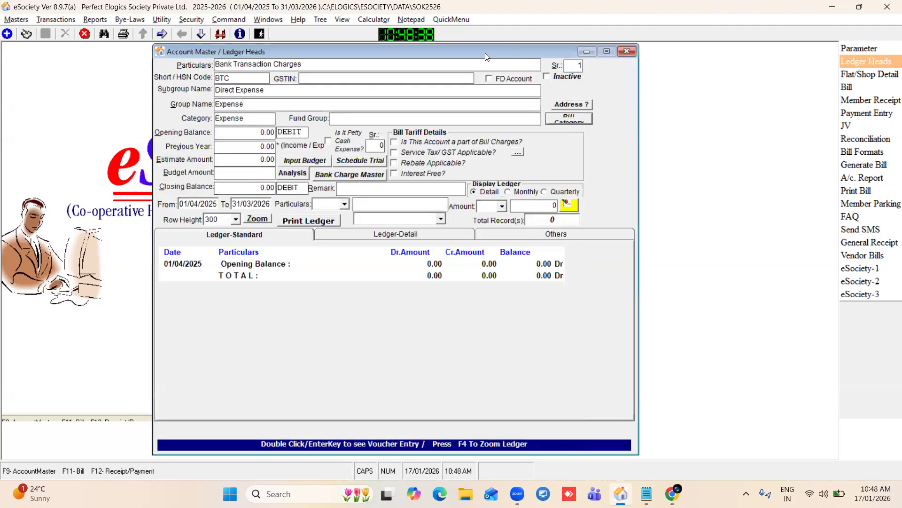
drag(485, 54, 493, 54)
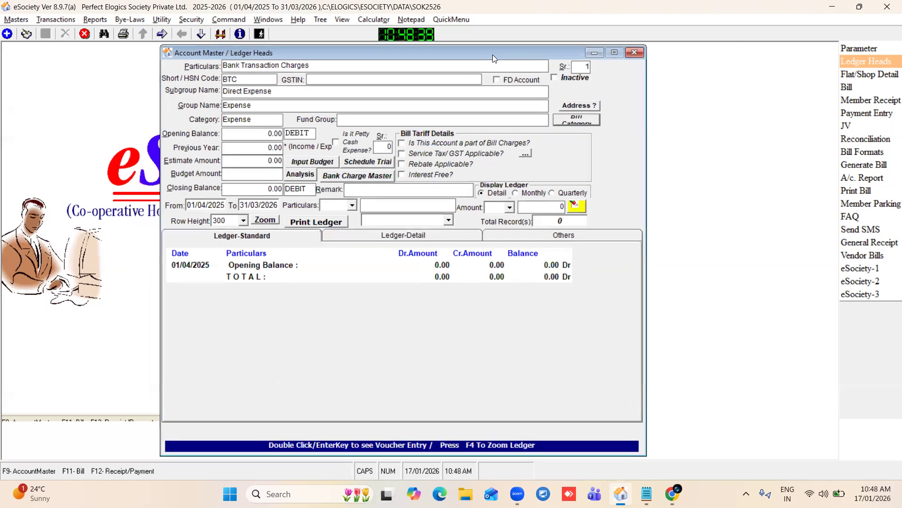
click(577, 121)
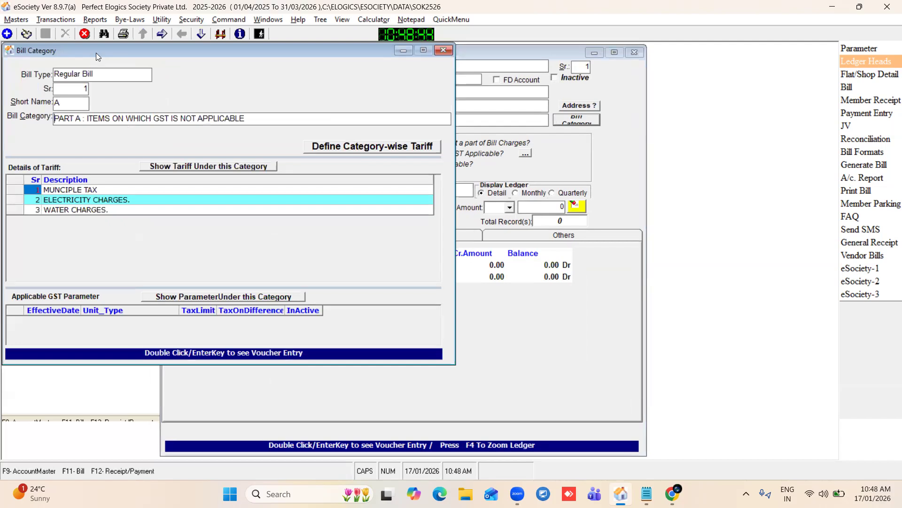
- Close the bill category and ledger heads forms and open the GST account parameters from the society parameters
drag(99, 53, 112, 55)
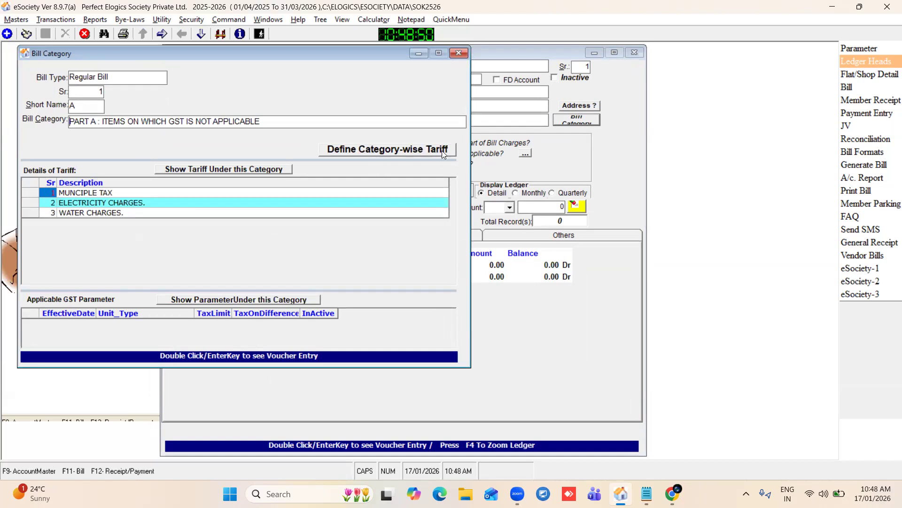
click(459, 53)
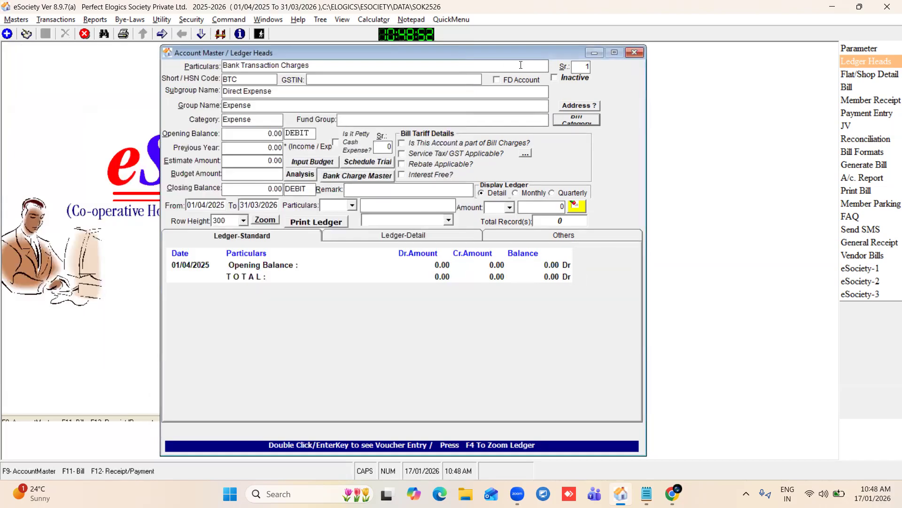
click(635, 53)
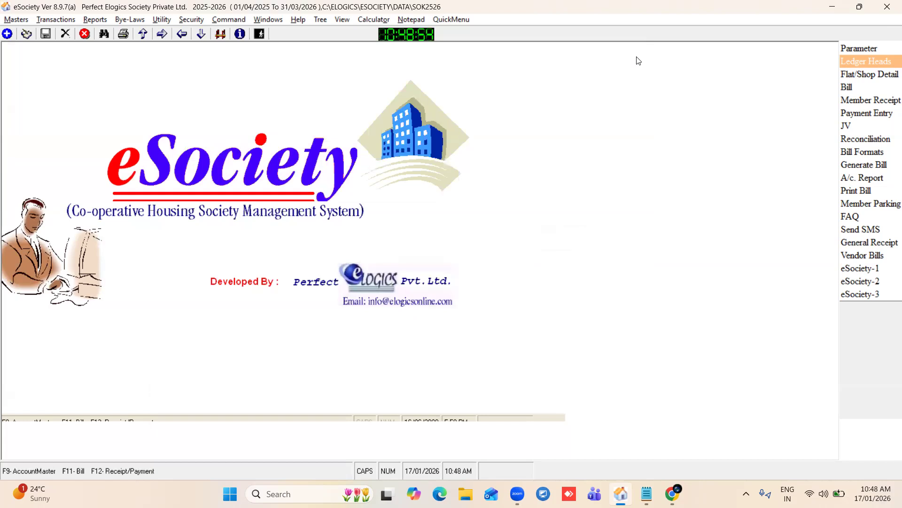
click(855, 49)
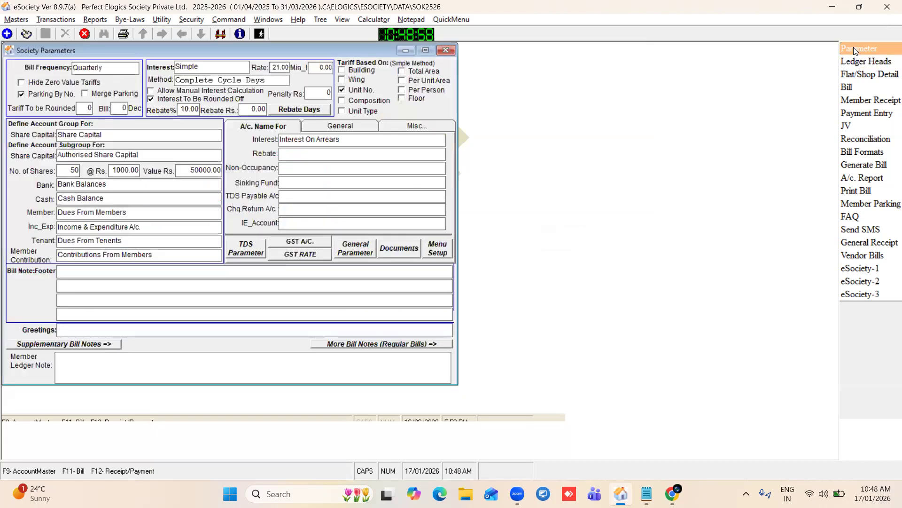
click(305, 243)
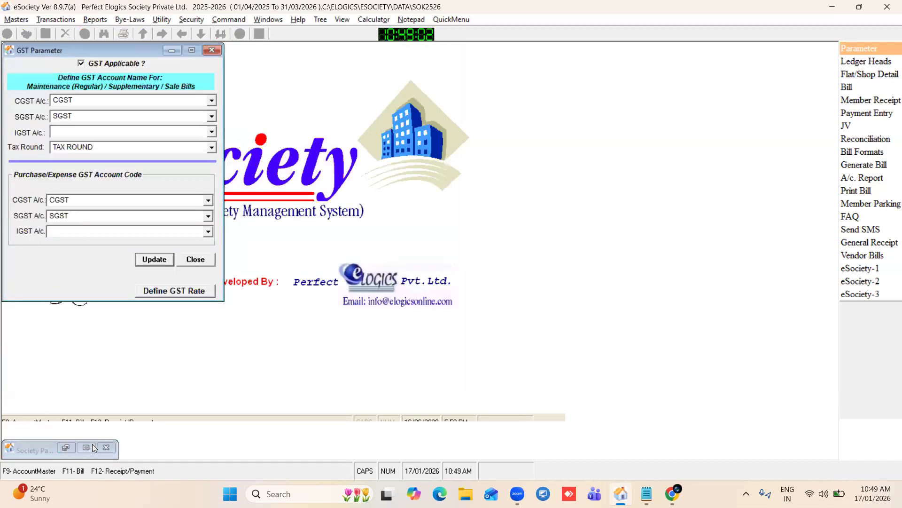
- Review the CGST, SGST and TAX ROUND accounts in the GST parameters and update the record
drag(54, 55, 234, 74)
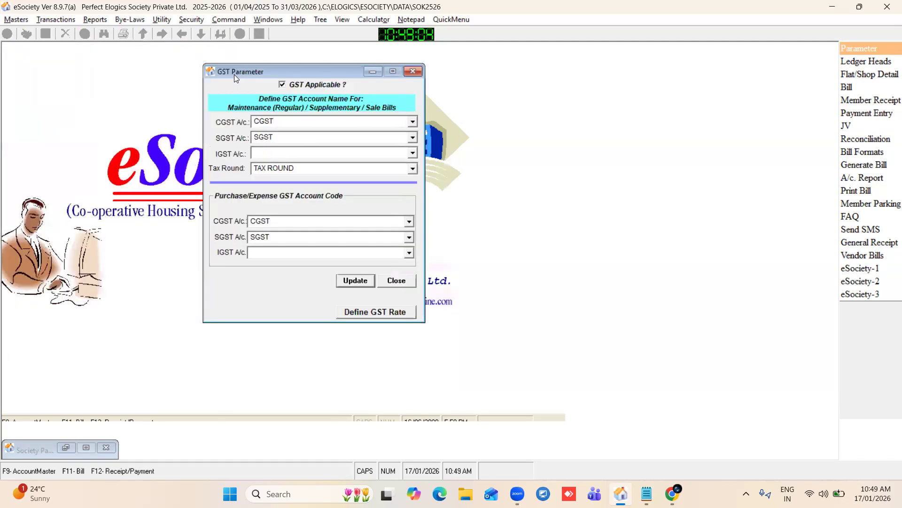
click(280, 122)
click(313, 169)
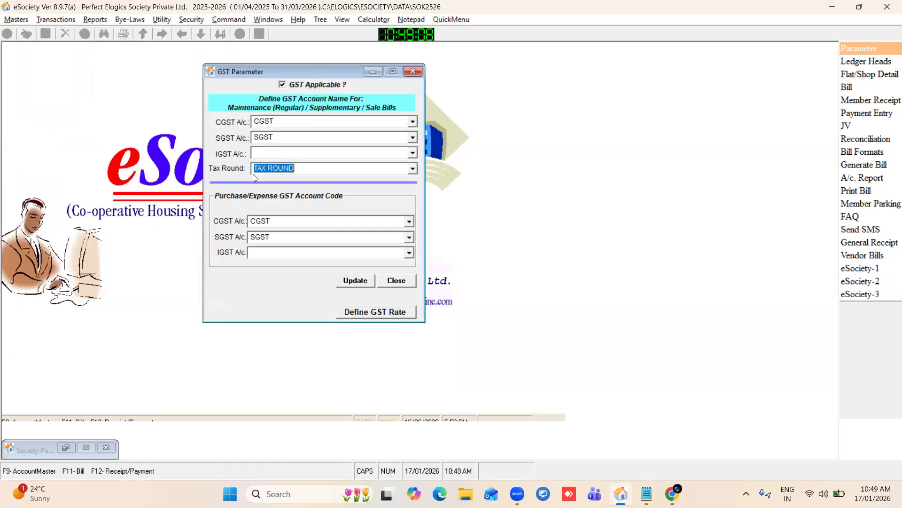
click(284, 124)
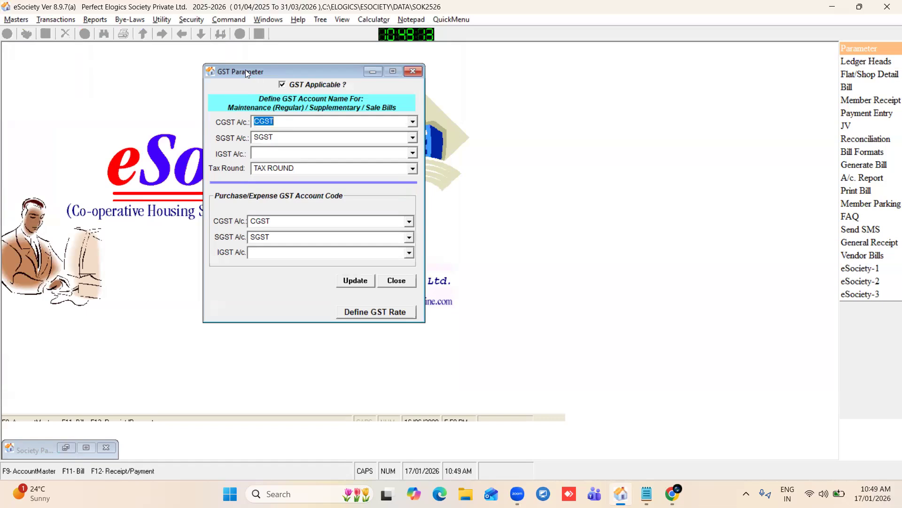
drag(245, 70, 264, 75)
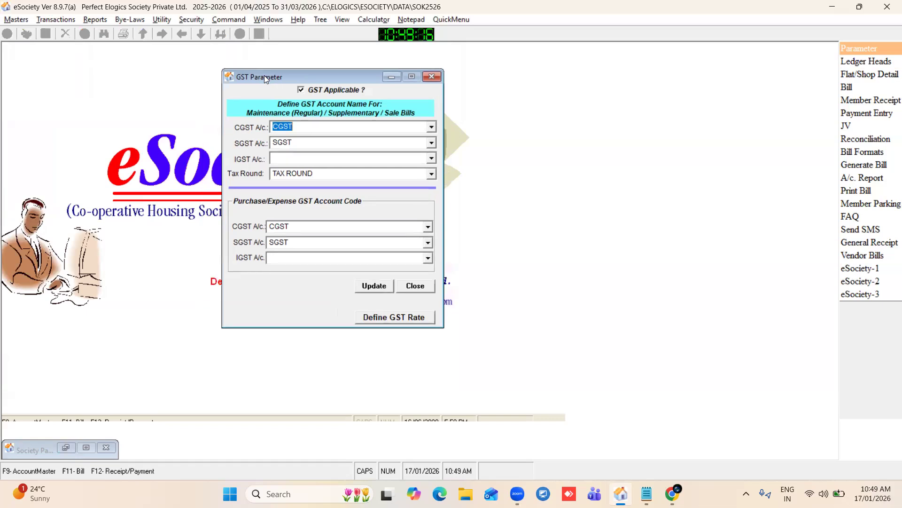
click(305, 130)
click(382, 286)
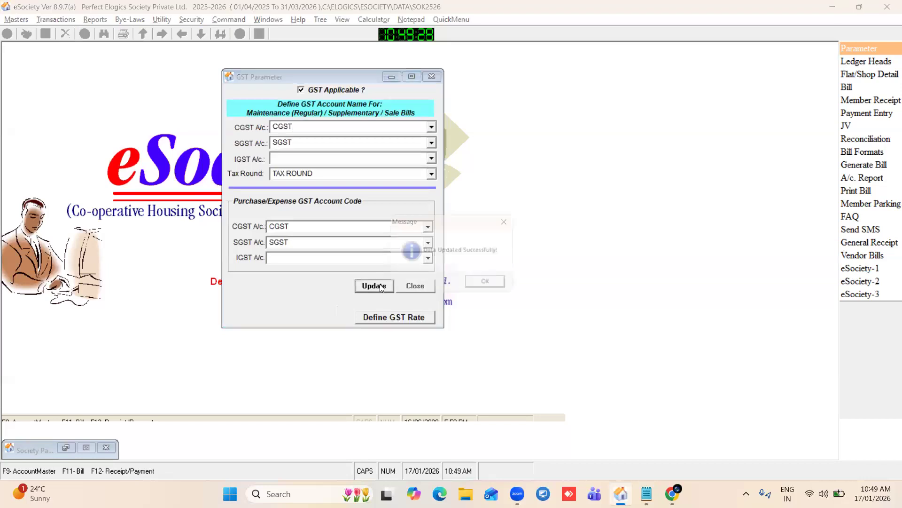
click(475, 287)
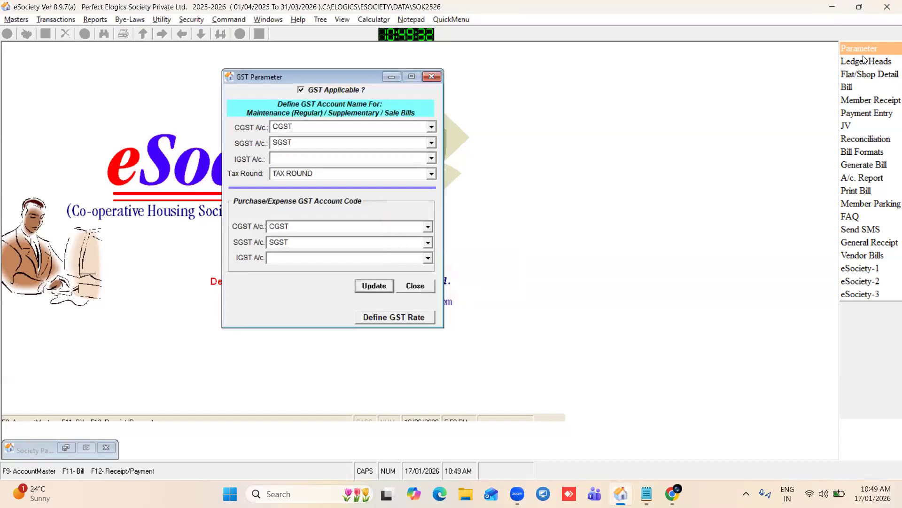
- Add a GST rate record with effective date 01/07/2025, CGST 9 % and SGST 9 %
click(379, 319)
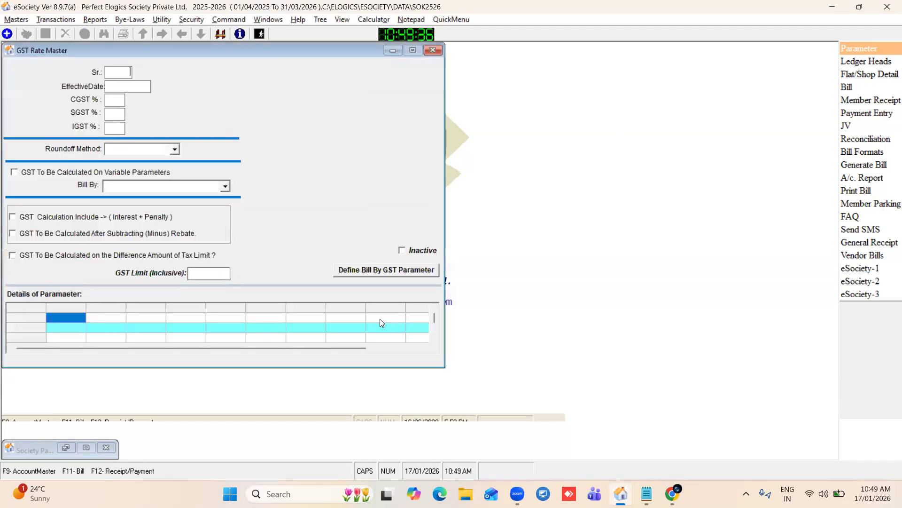
drag(125, 48, 185, 52)
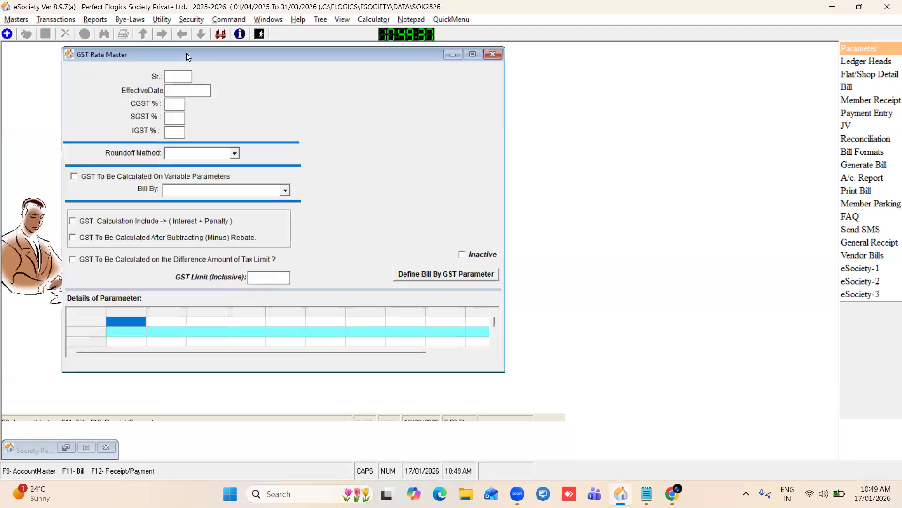
click(8, 35)
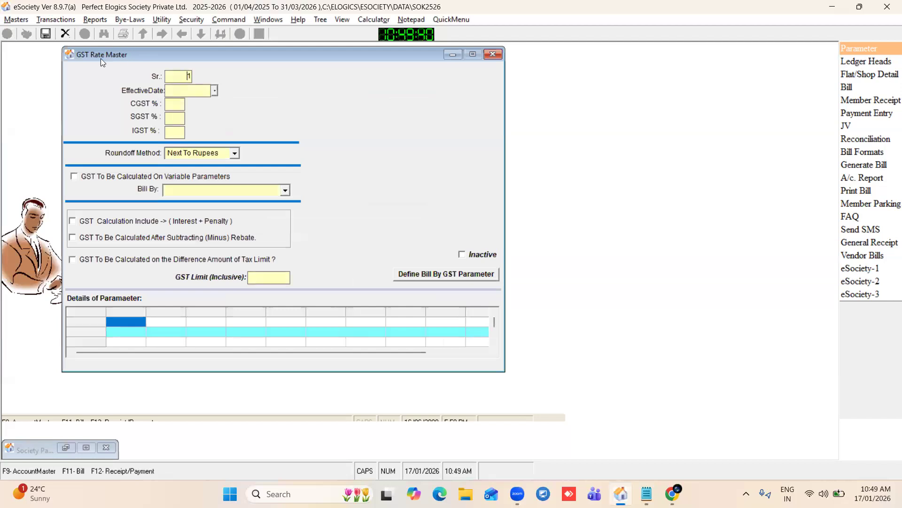
drag(101, 58, 128, 59)
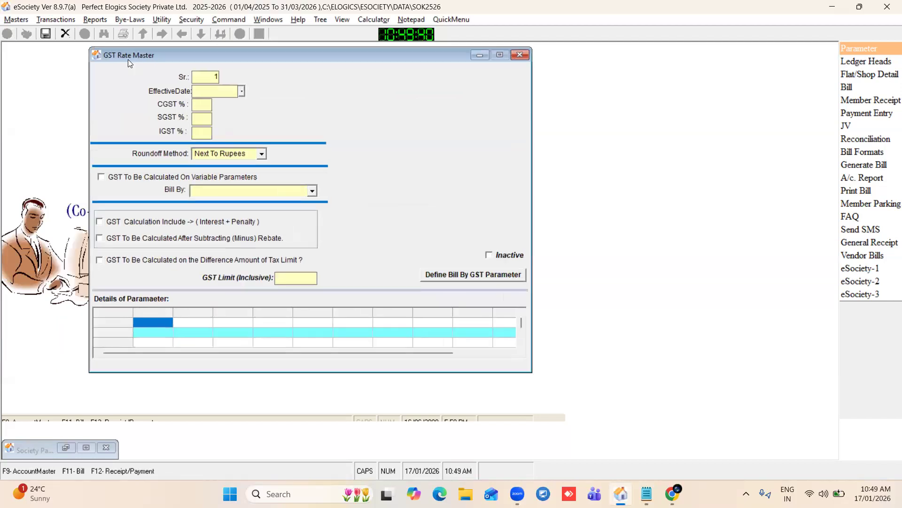
click(200, 90)
text(01/07/2025)
click(198, 104)
text(9)
click(196, 119)
text(9)
click(193, 137)
- Set the GST rate's roundoff method to Standard and its billing basis to TariffCategory, and save the record
click(262, 154)
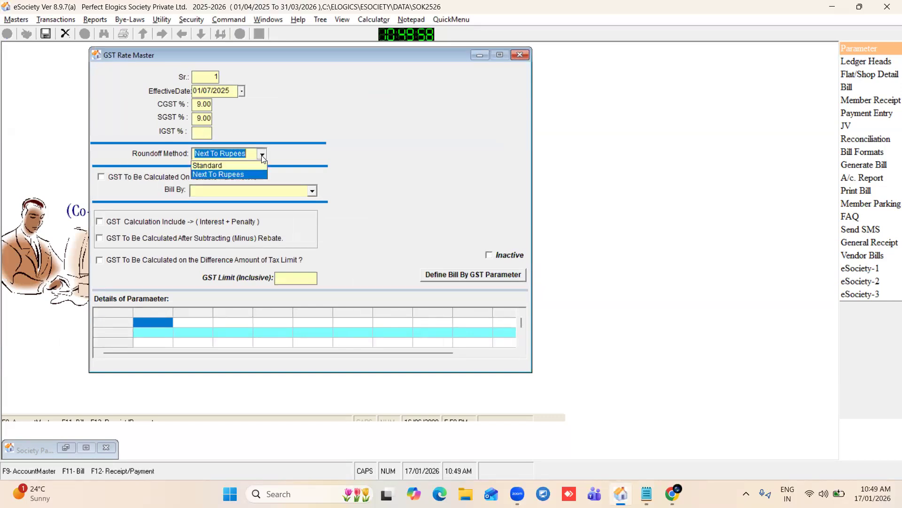
click(207, 165)
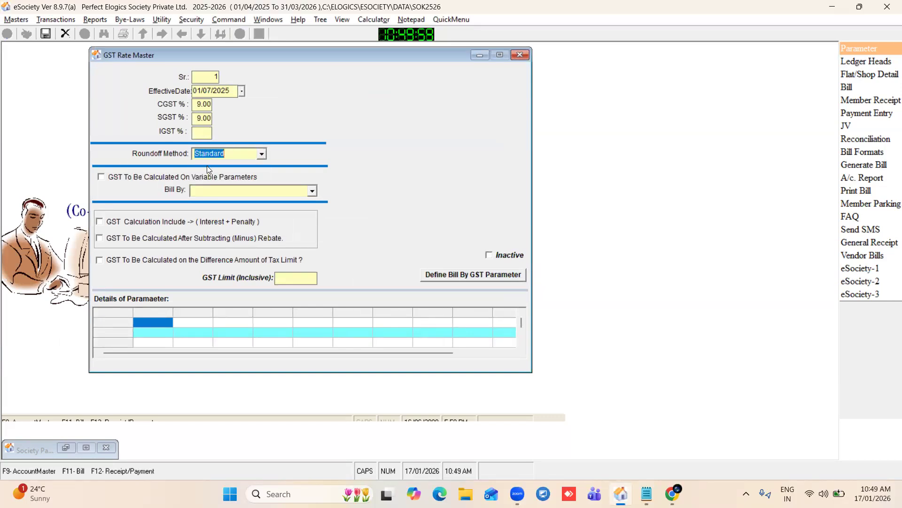
click(311, 192)
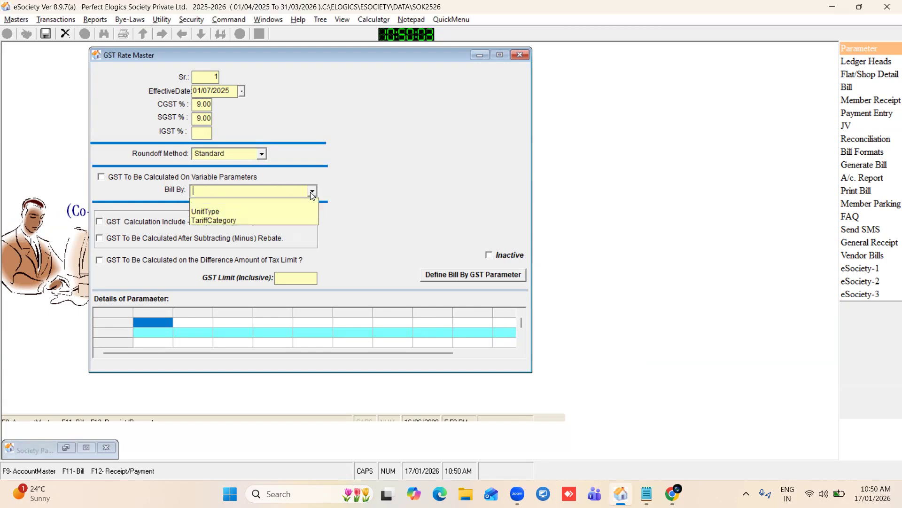
click(215, 220)
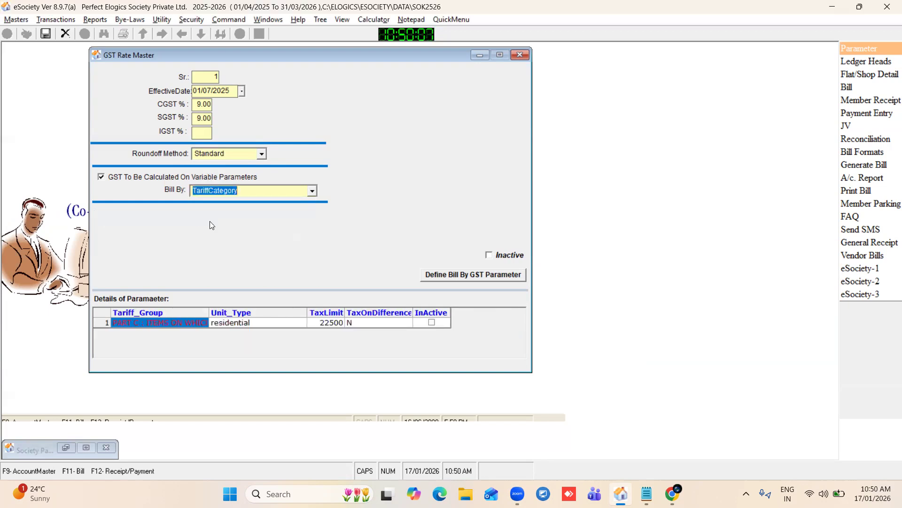
key(ctrl+s)
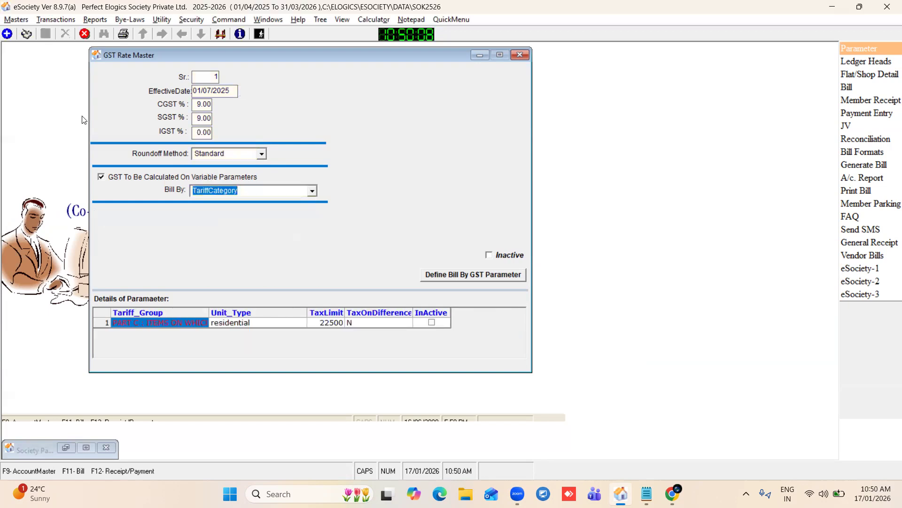
- Delete the existing residential GST parameter for the PART C tariff group and close its form
click(473, 277)
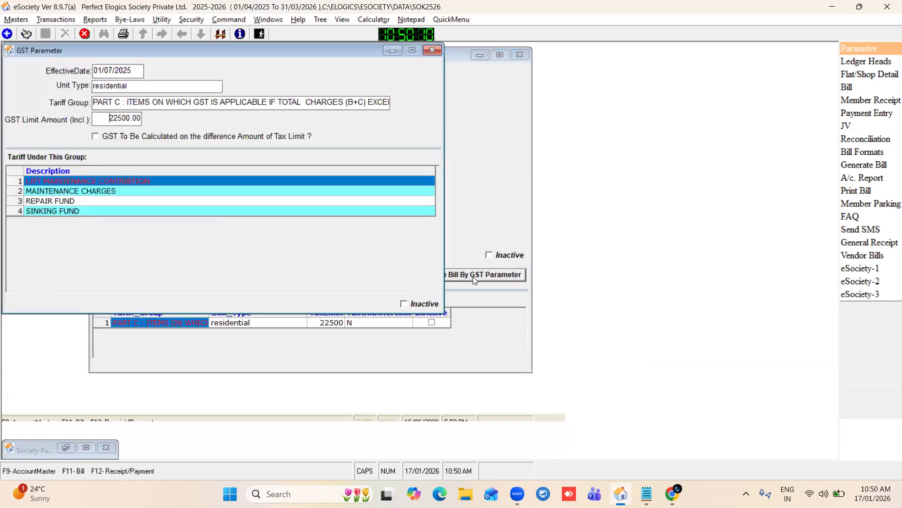
click(80, 35)
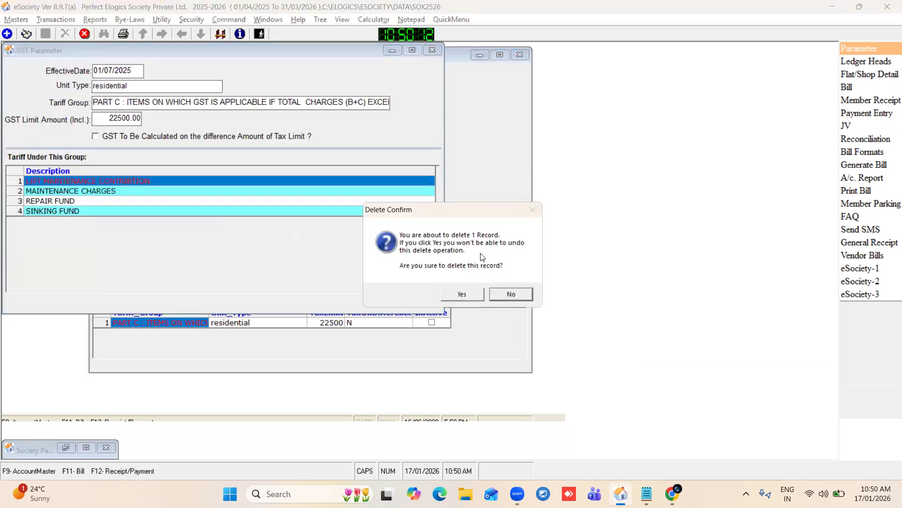
click(463, 289)
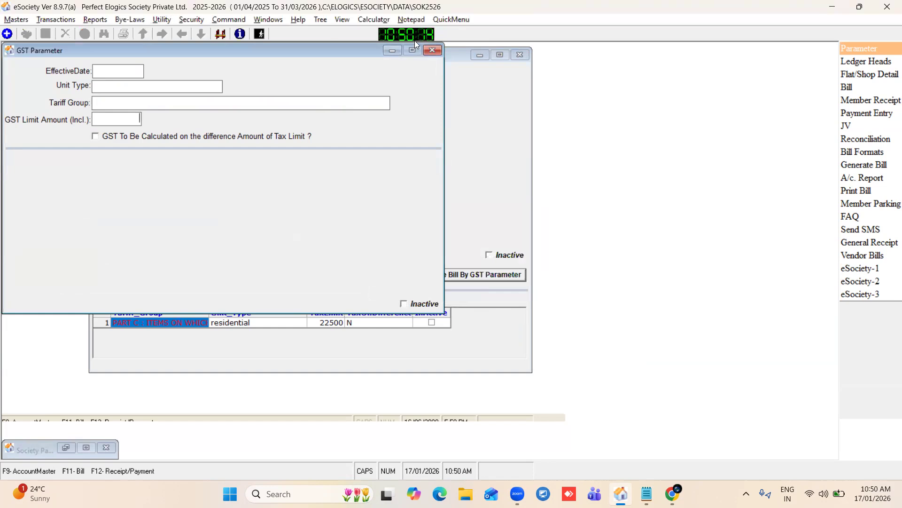
click(433, 49)
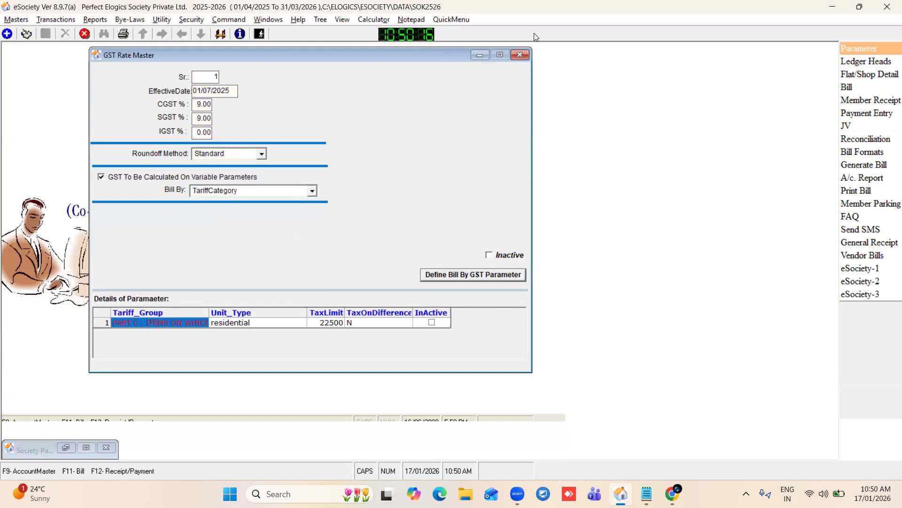
- Close the GST rate and account forms and reopen the GST rate master from the society parameters
click(520, 55)
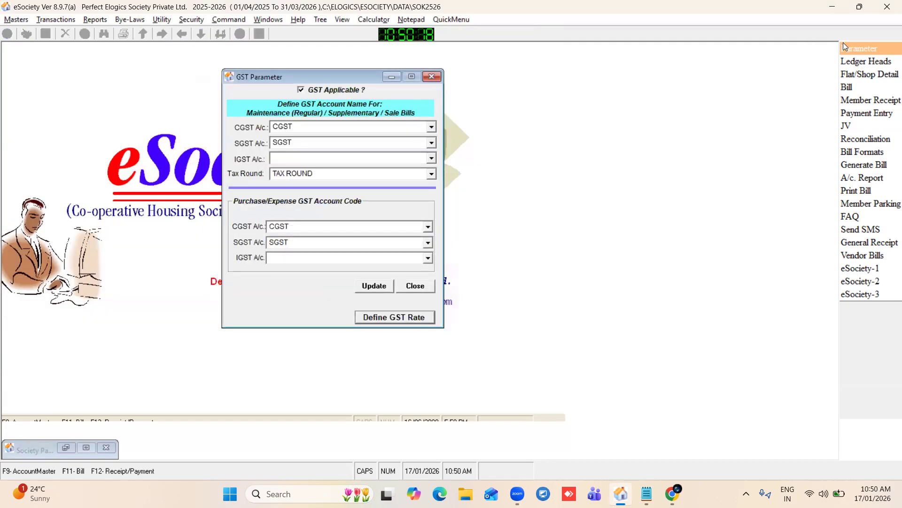
click(432, 76)
click(298, 254)
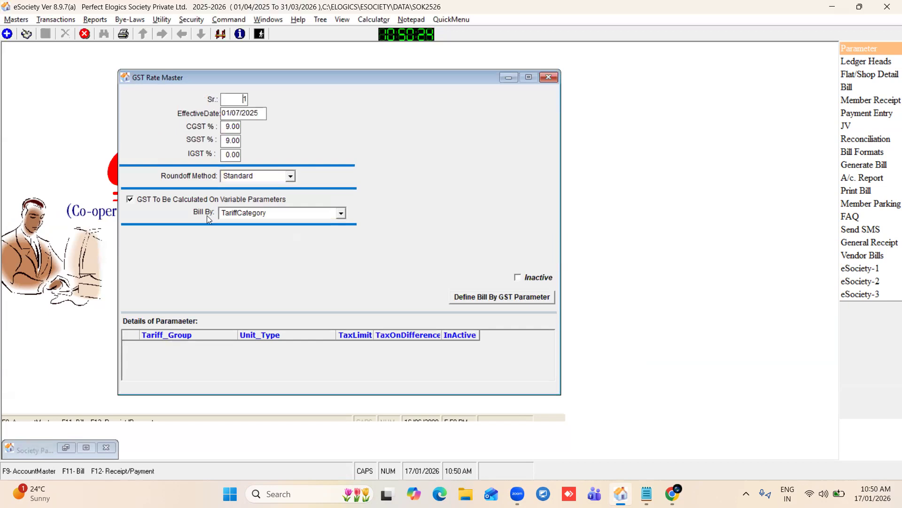
- Start a new bill-by GST parameter with effective date 01/07/2025 and unit type residential
click(496, 299)
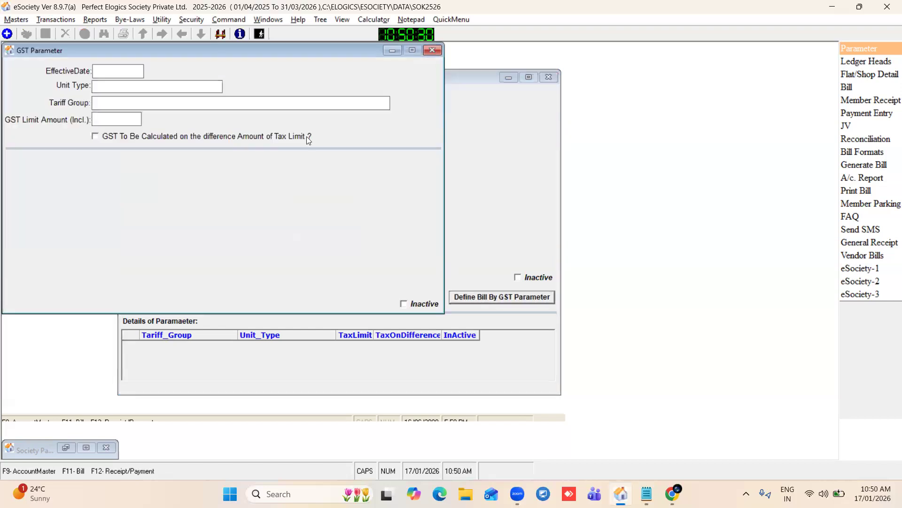
drag(199, 48, 313, 63)
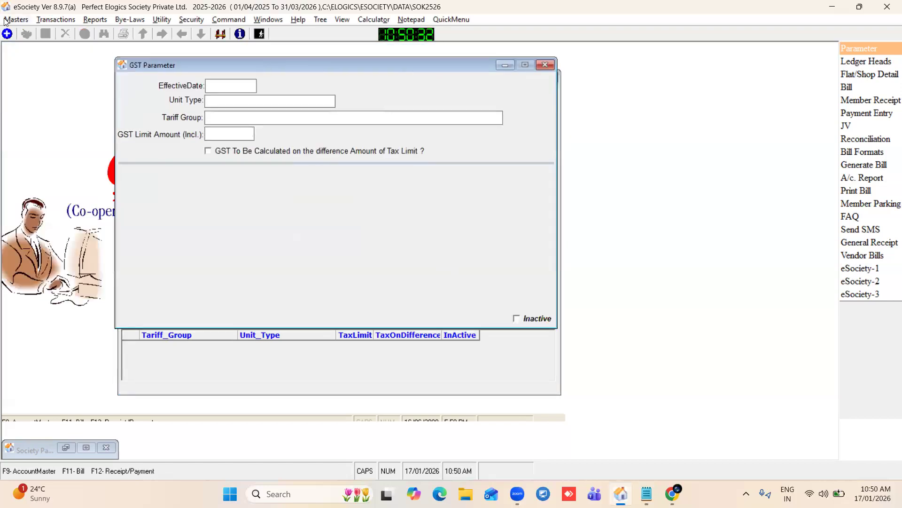
click(6, 34)
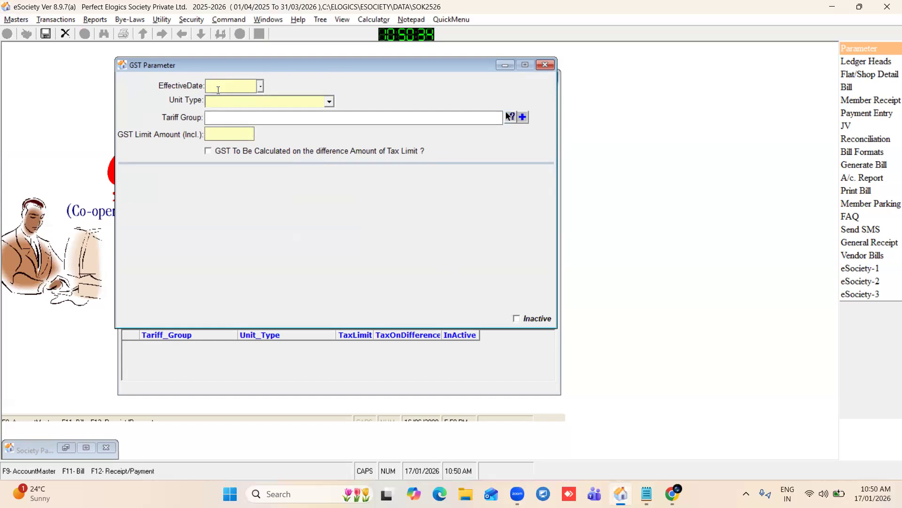
text(01/07/2025)
click(328, 103)
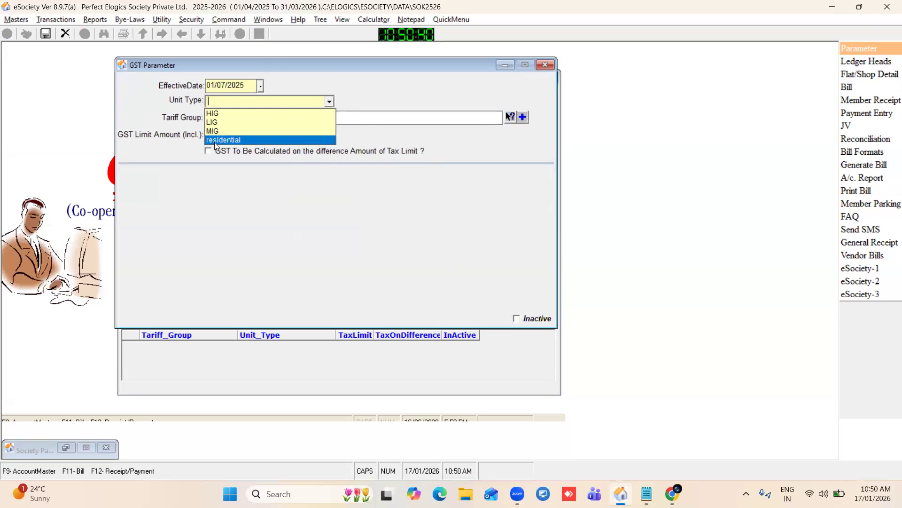
click(221, 140)
- Assign the PART B tariff group to the GST parameter, save it without a GST limit and review its tariffs
click(511, 119)
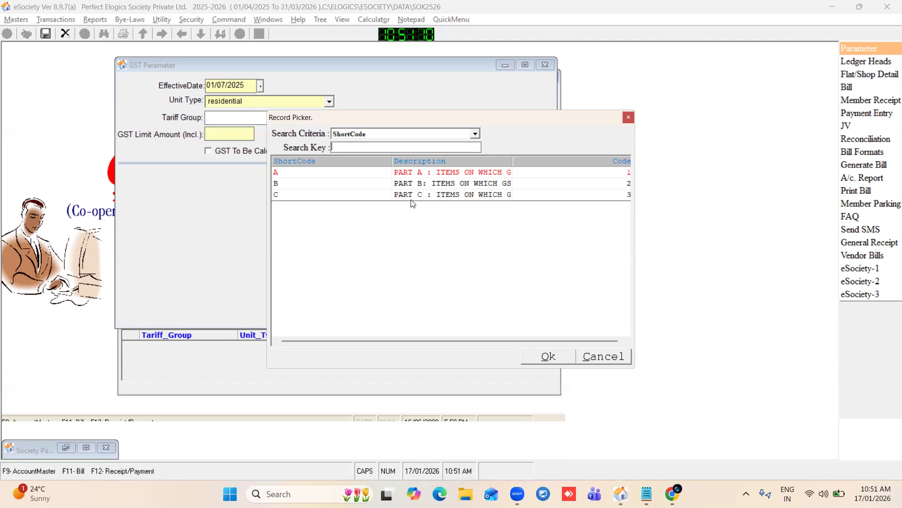
double_click(404, 184)
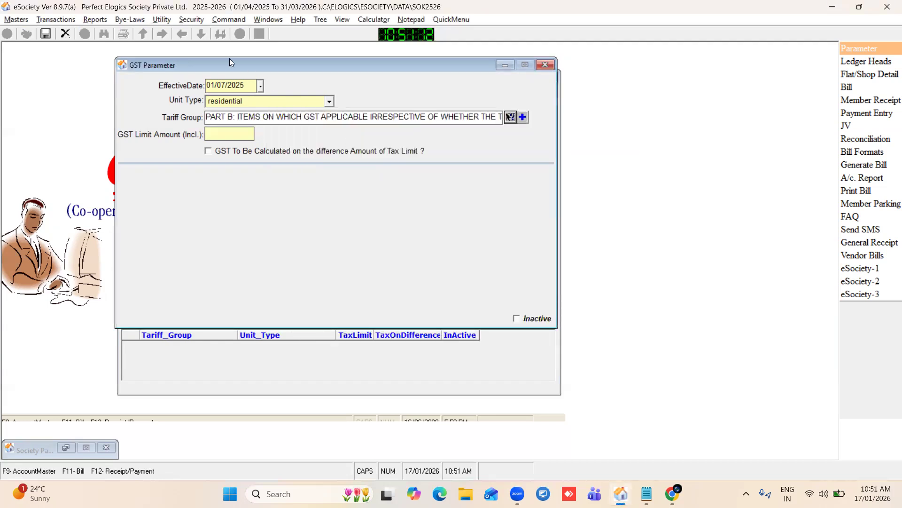
drag(213, 61, 249, 64)
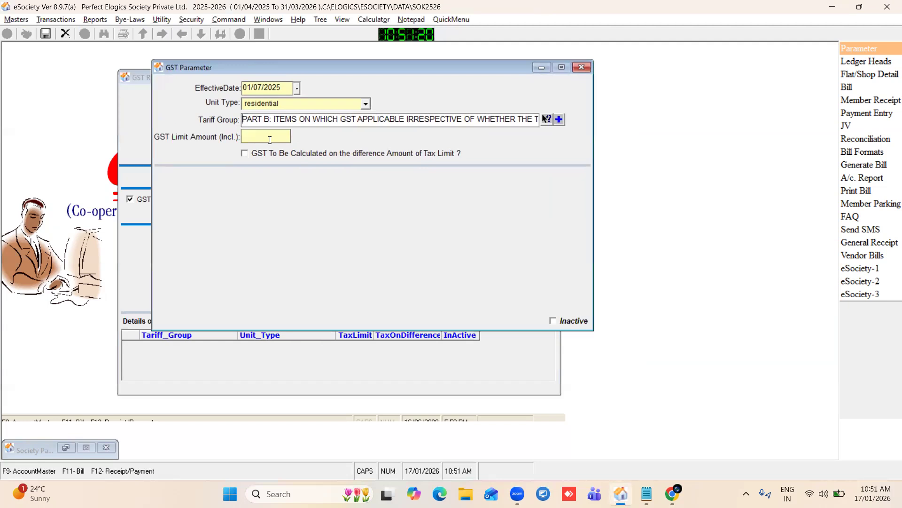
key(ctrl+s)
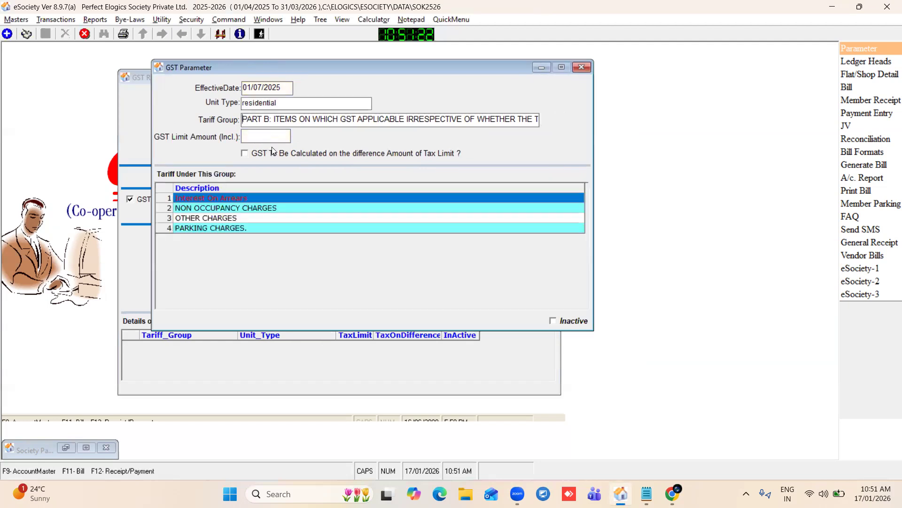
double_click(265, 238)
click(345, 50)
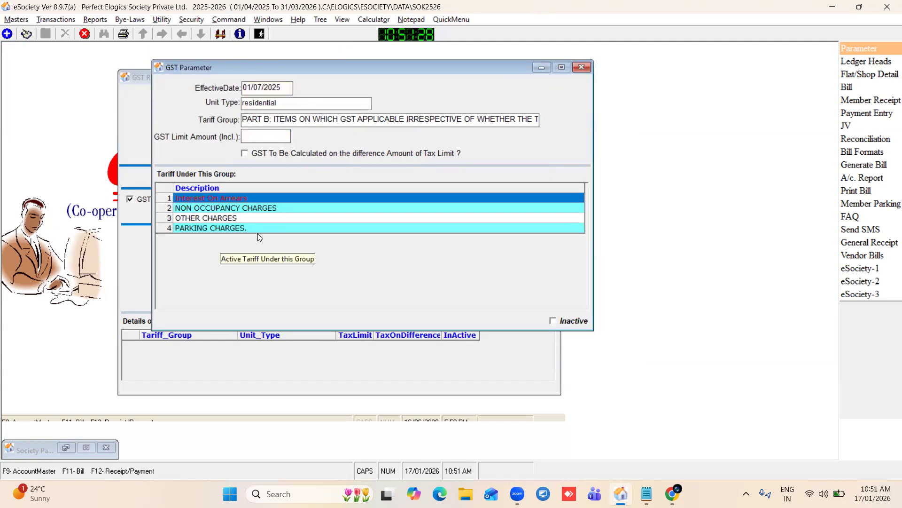
- Start a new GST parameter with effective date 01/07/2025, unit type residential and the PART C tariff group
click(7, 34)
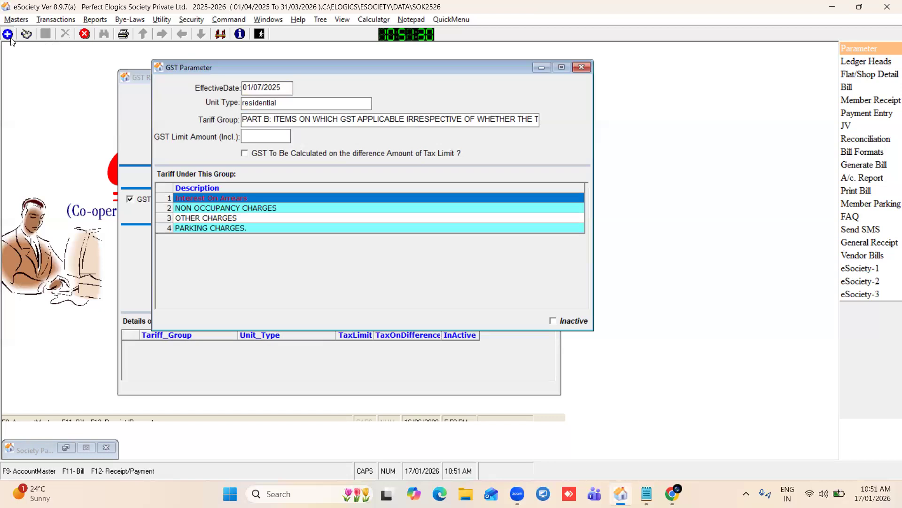
click(269, 89)
text(01/07/2025)
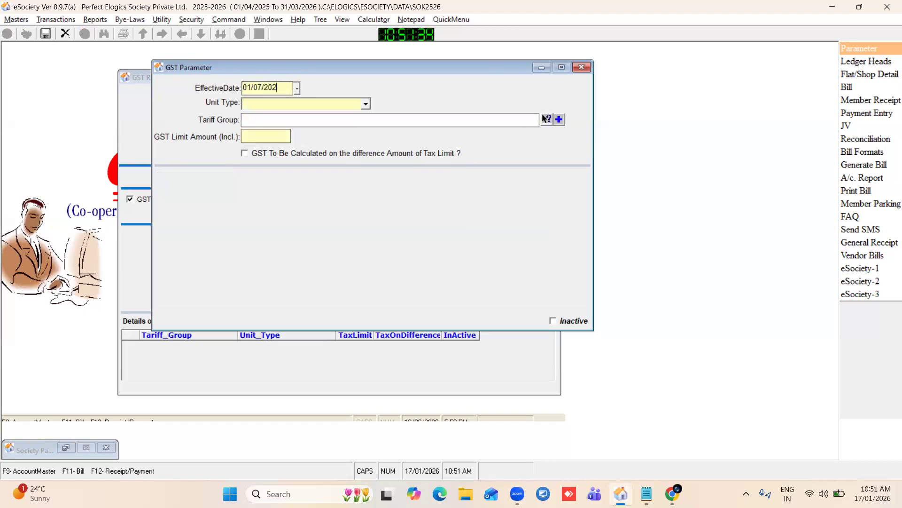
click(368, 104)
click(277, 142)
click(548, 118)
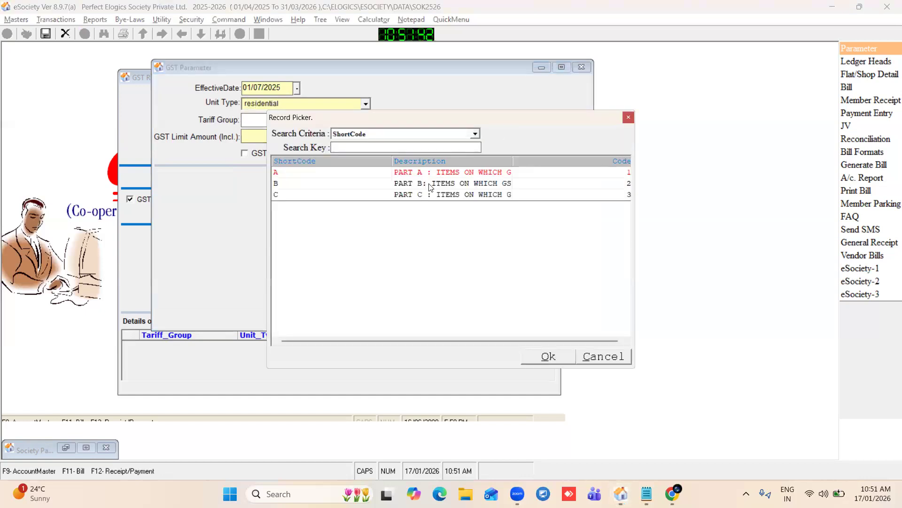
click(430, 196)
double_click(429, 196)
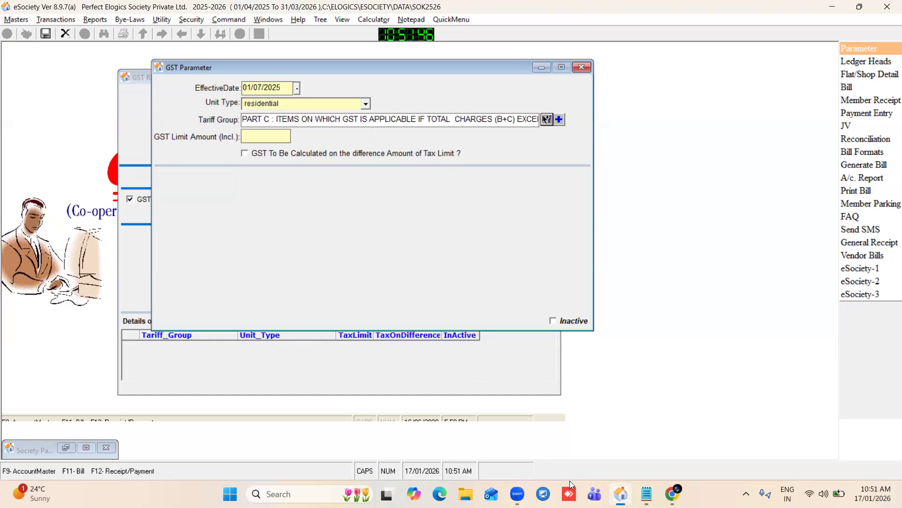
- Check the PART C threshold in the GST notes, set the GST limit amount to 22500 and save the parameter
click(646, 494)
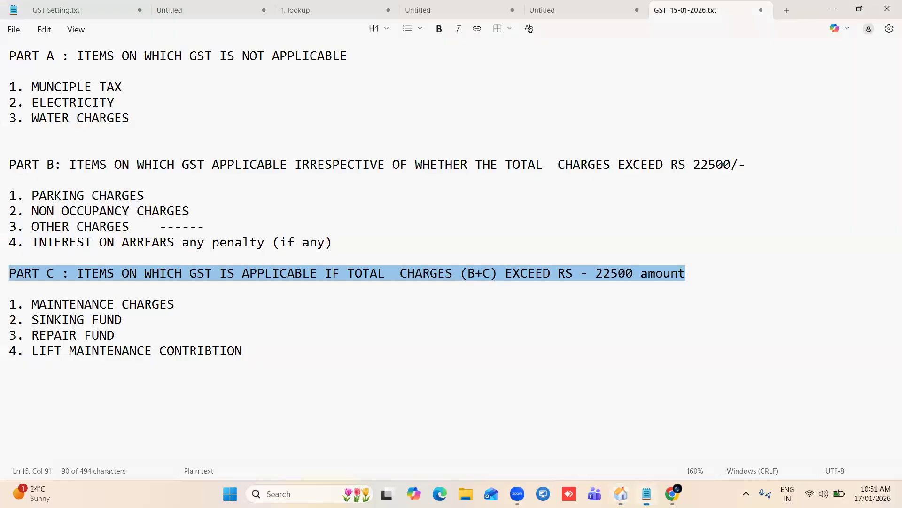
click(185, 269)
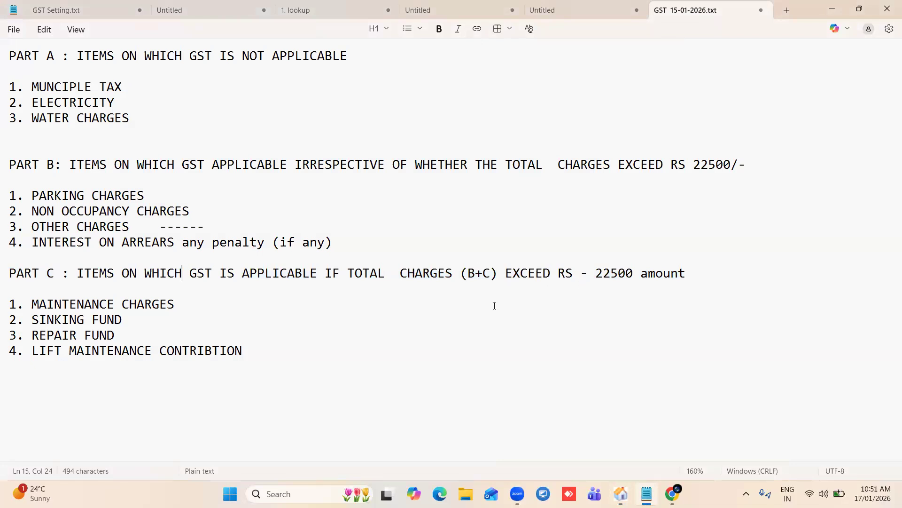
drag(596, 277, 686, 277)
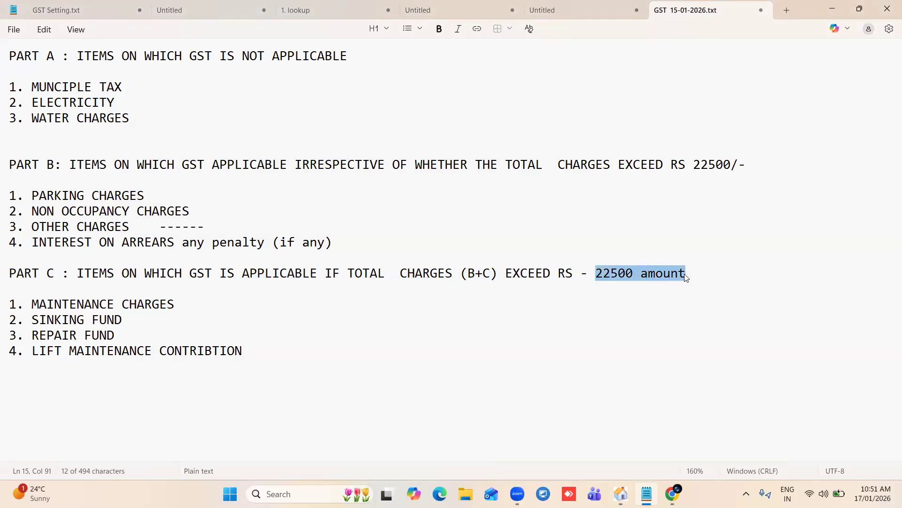
key(alt+Tab)
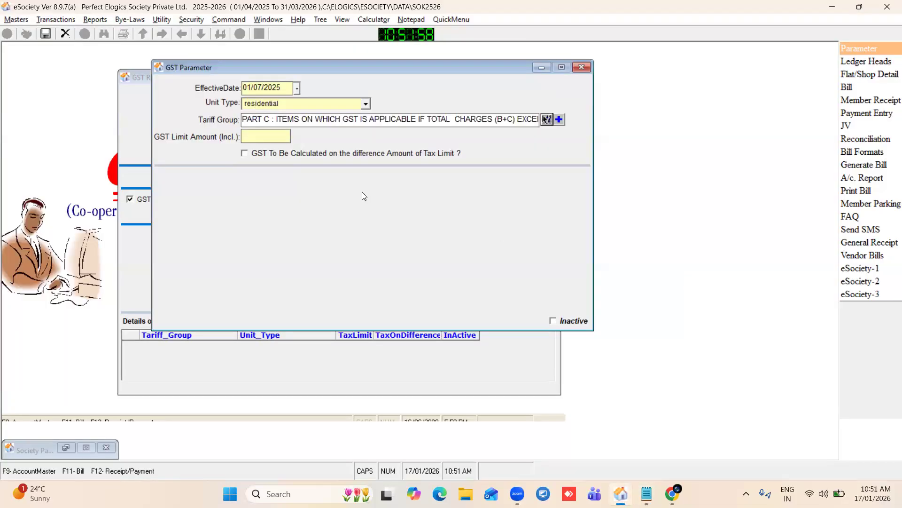
text(22500)
click(46, 34)
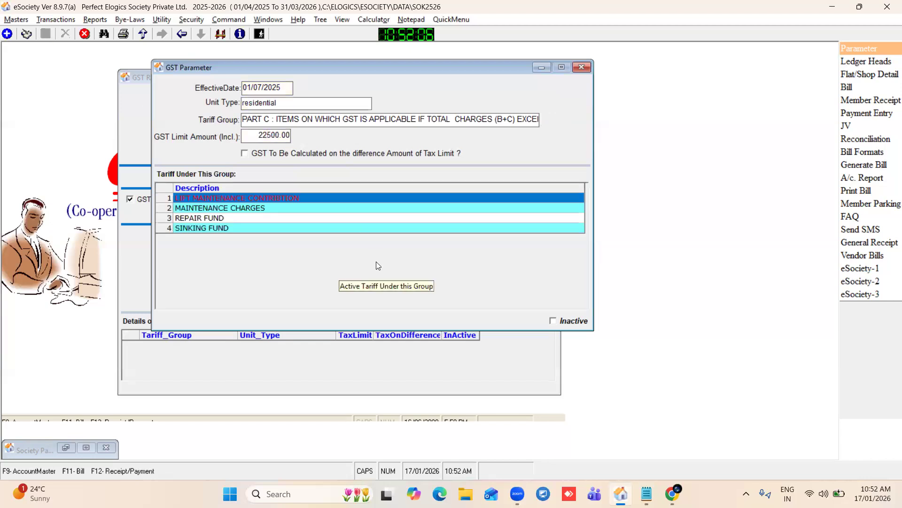
- Review the tariffs listed under the PART C group and close the GST parameter form
click(295, 120)
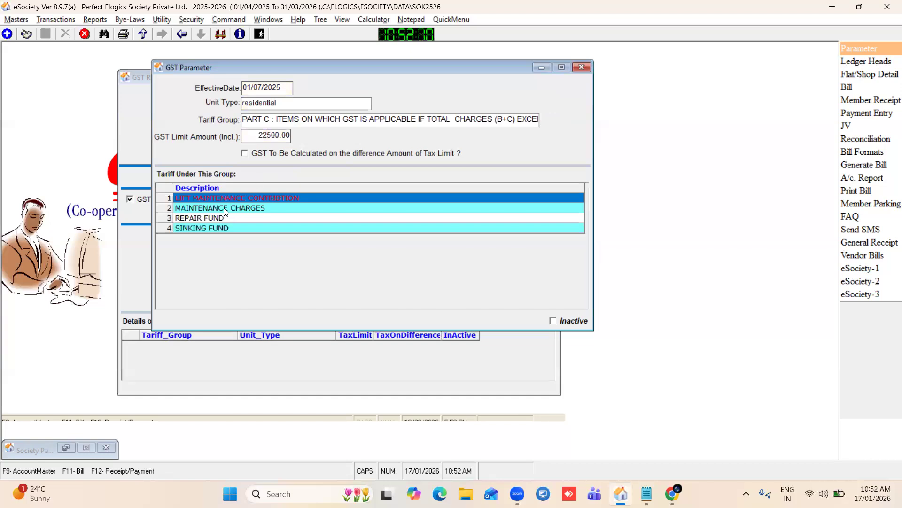
drag(224, 228, 210, 192)
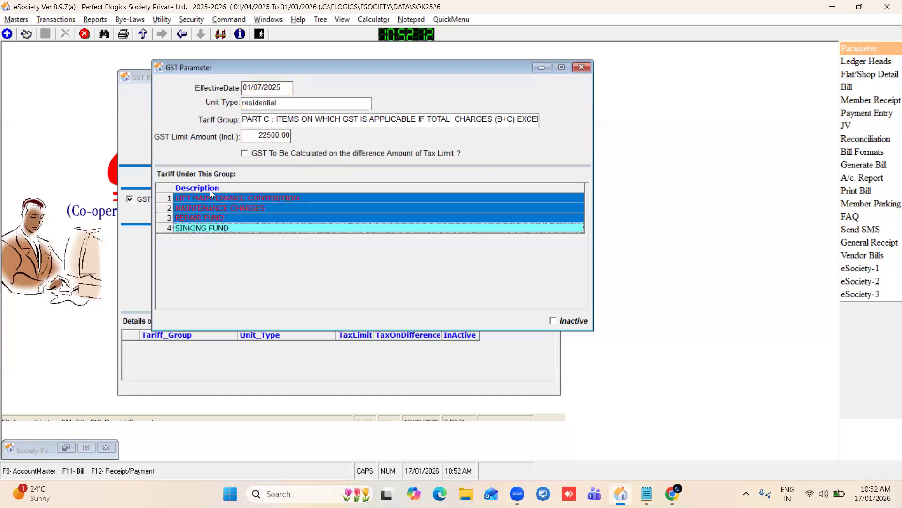
click(223, 227)
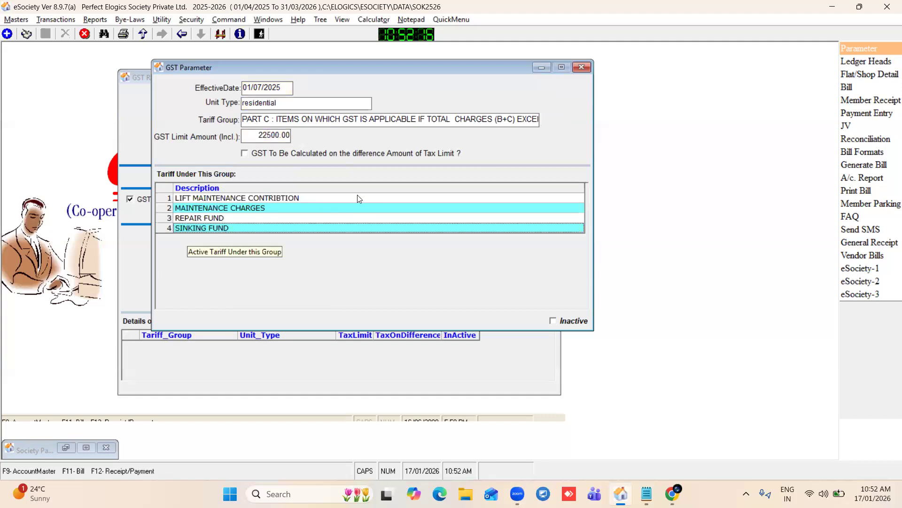
click(585, 67)
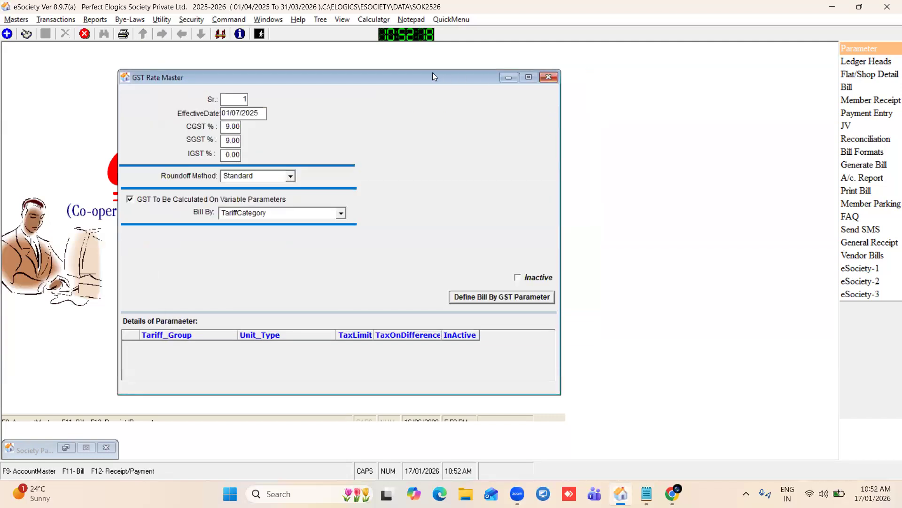
- Reopen the GST rate master from the society parameters, check its PART B and PART C parameter details and close it
drag(433, 72, 456, 70)
click(569, 75)
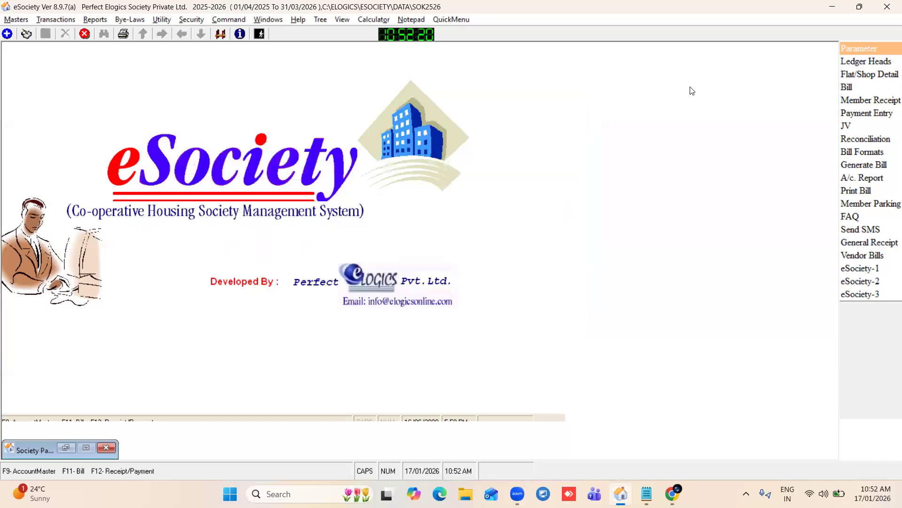
click(69, 449)
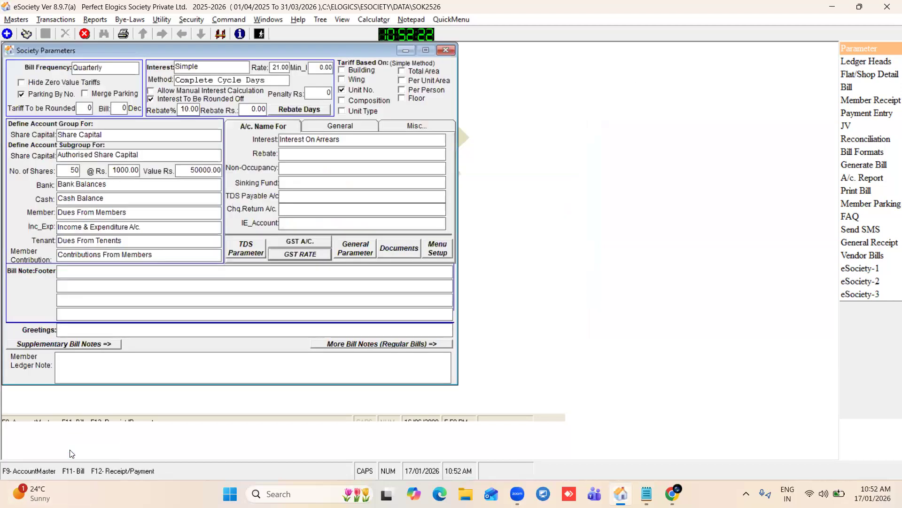
click(307, 254)
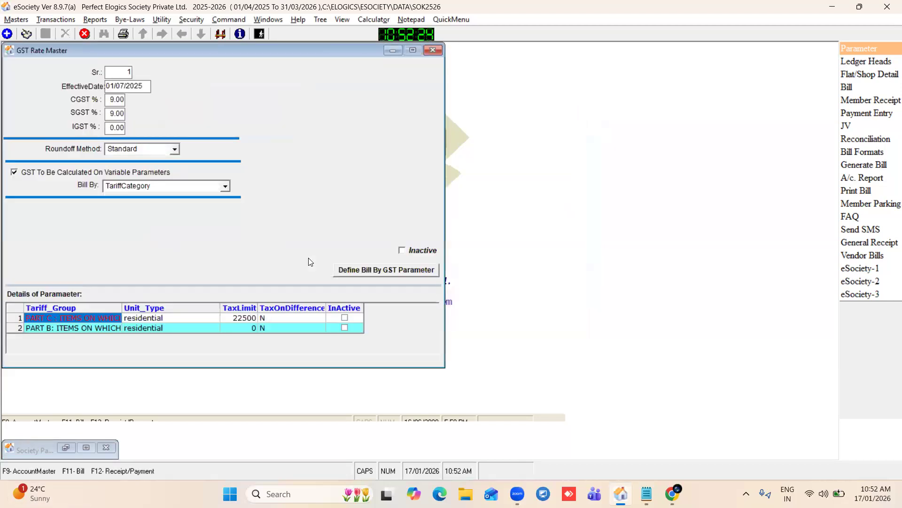
drag(223, 55, 310, 61)
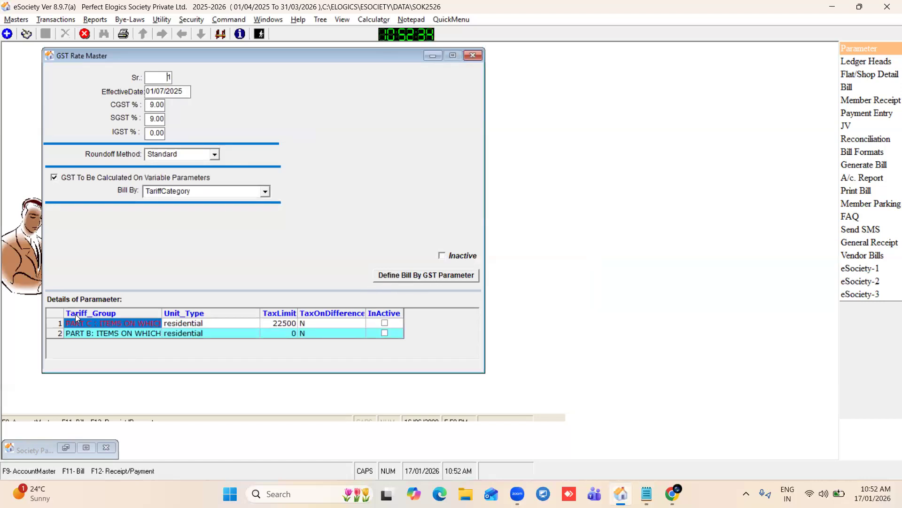
click(150, 335)
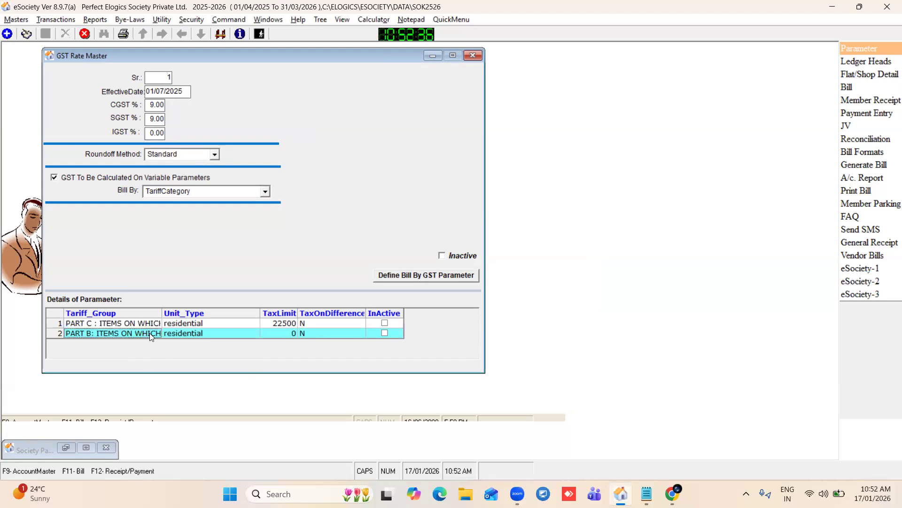
click(473, 56)
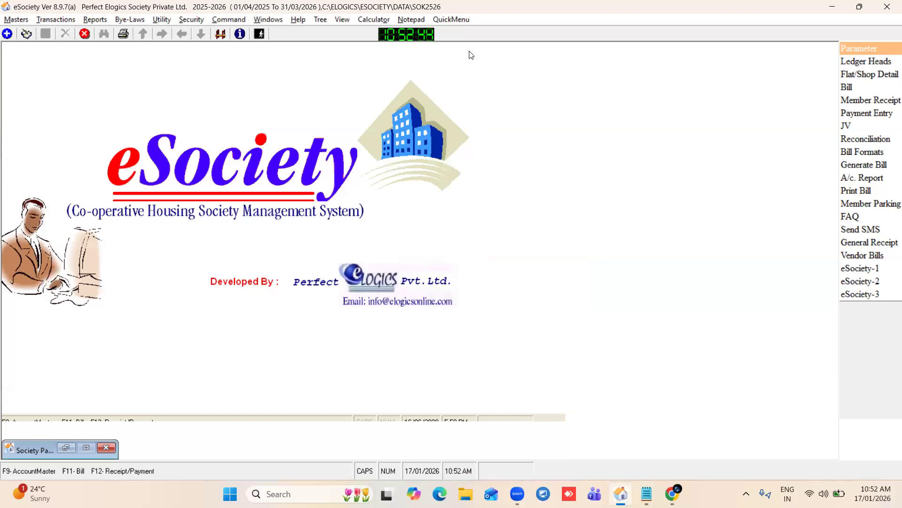
- View the April-May-June bill details in the flat record of unit A-101 and close the record
click(863, 80)
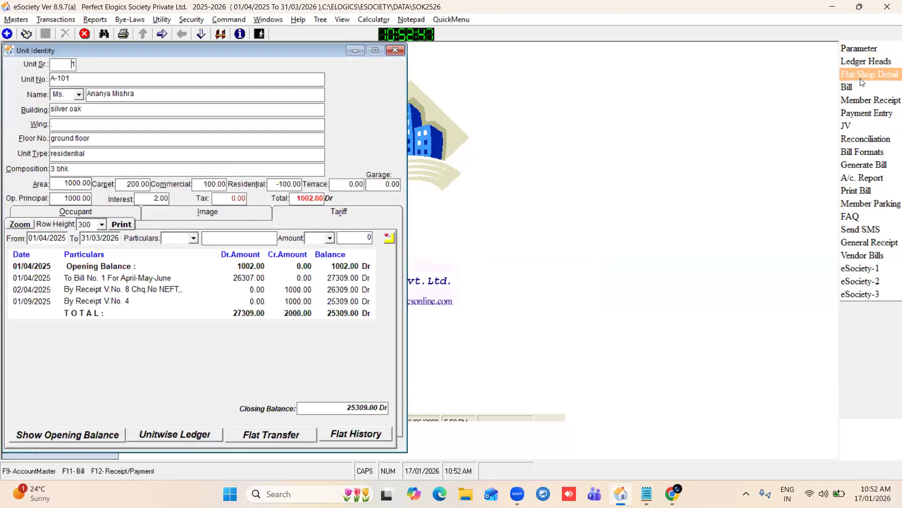
click(165, 277)
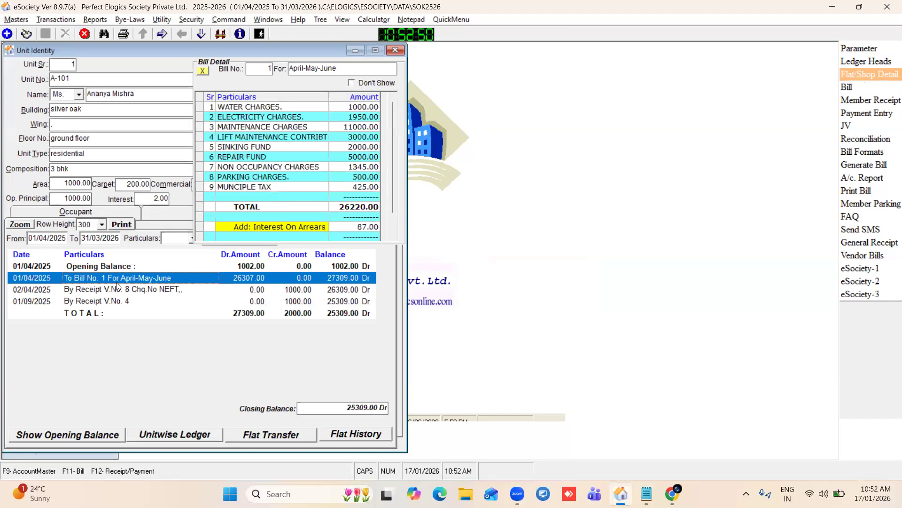
click(395, 50)
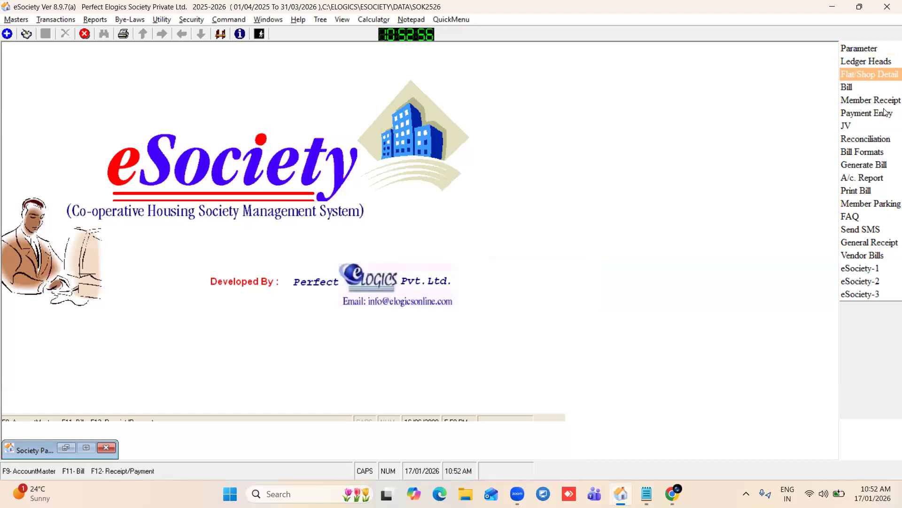
- Start bill generation for building silver oak, wing ".", and the July,August,September billing period
click(861, 167)
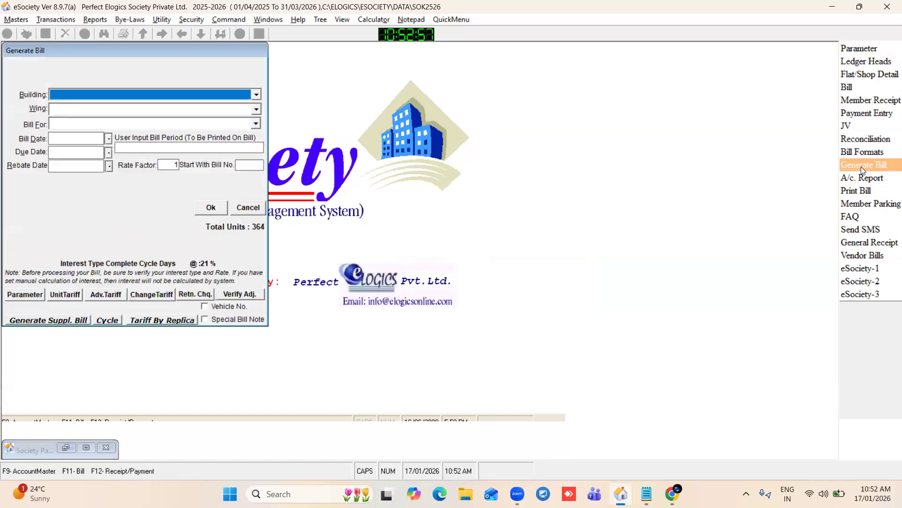
drag(114, 50, 316, 83)
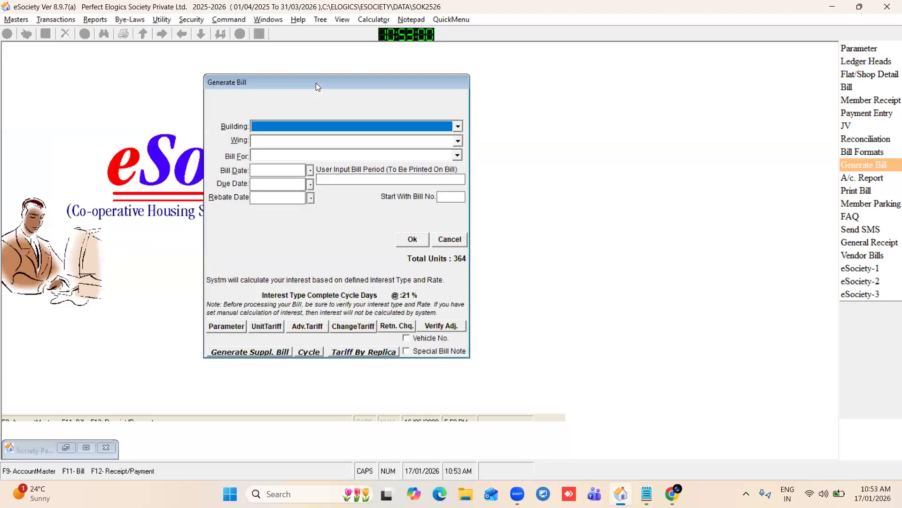
click(458, 126)
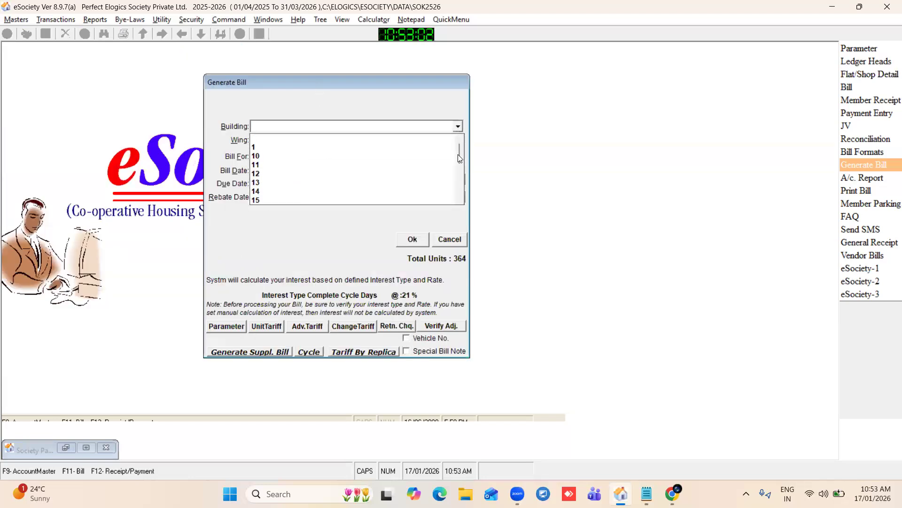
scroll(459, 180, down, 3)
click(277, 201)
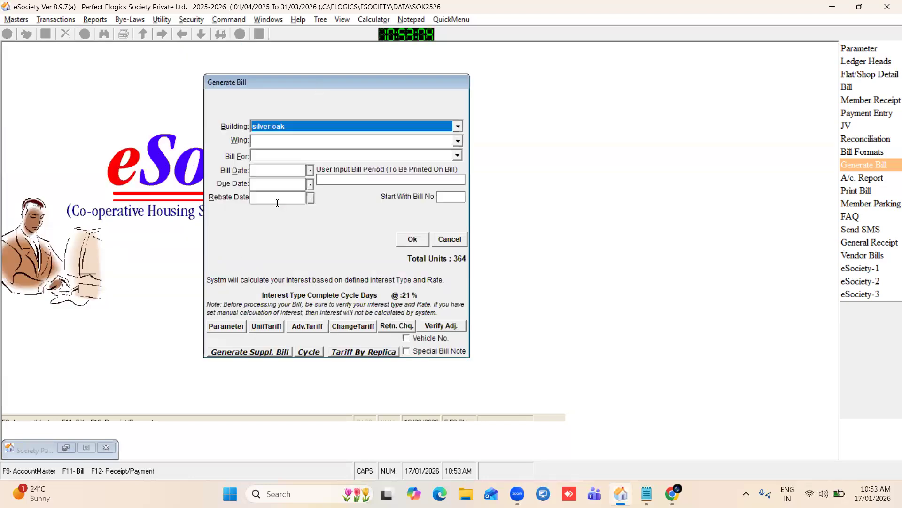
click(458, 140)
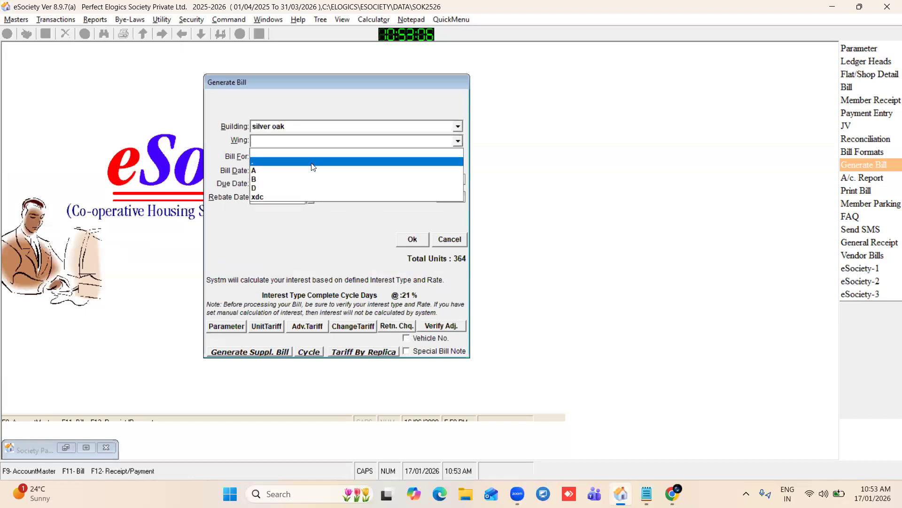
click(311, 163)
click(278, 155)
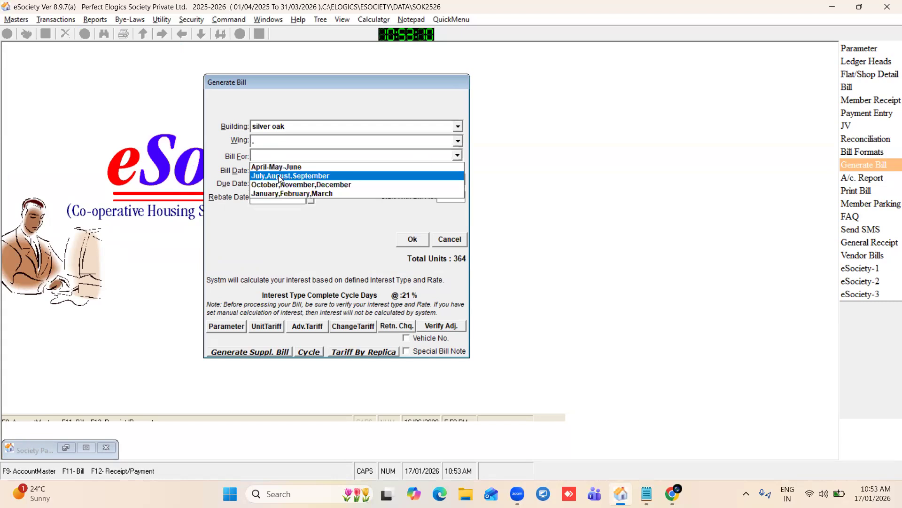
click(278, 175)
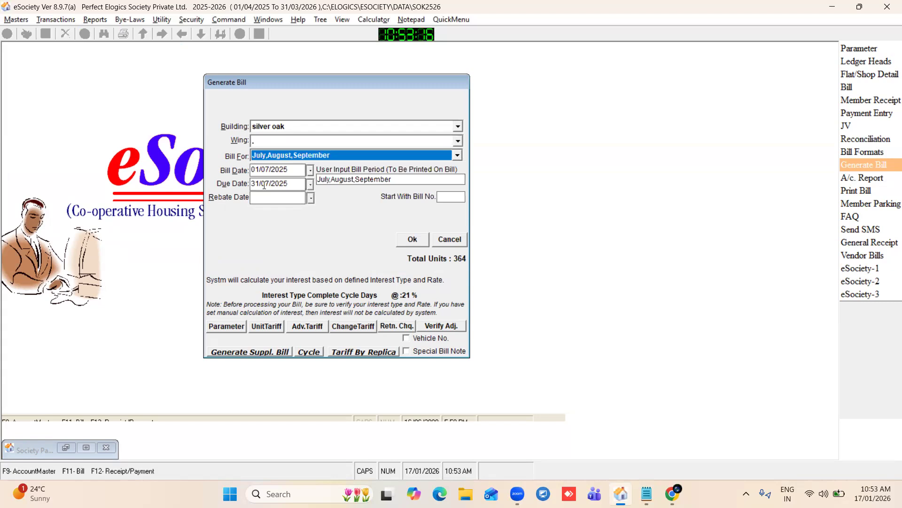
- Set the rebate date to 31/07/2025 and calculate the bills for the chosen period
click(255, 196)
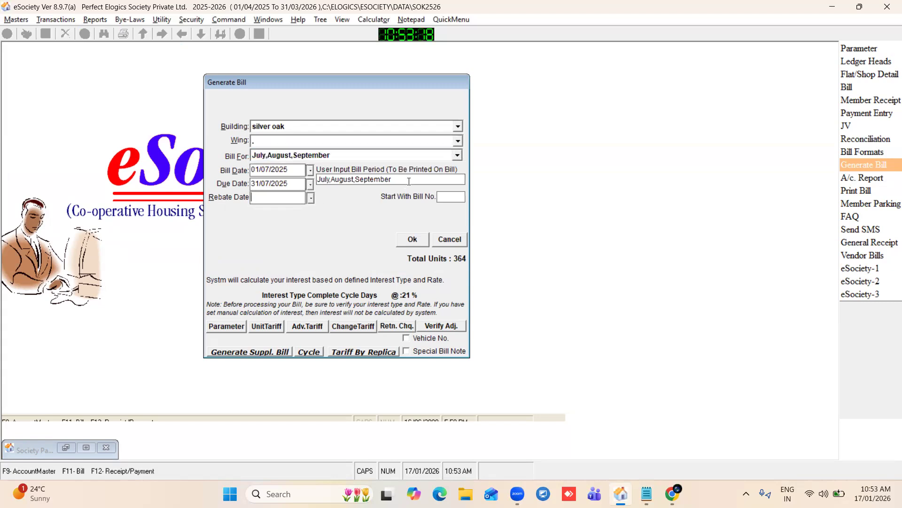
text(2025)
click(256, 198)
text(31/07/2025)
click(419, 243)
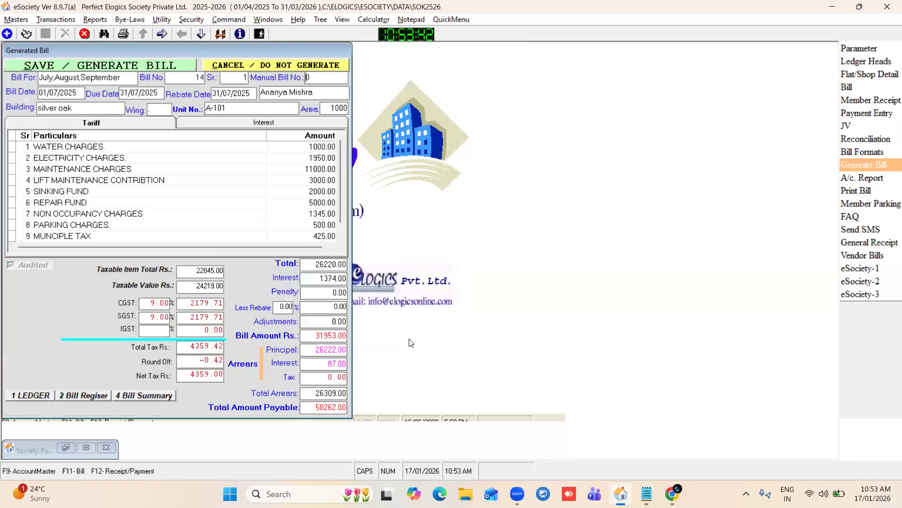
- Save the generated July,August,September bills and close the bill form
drag(115, 45, 255, 47)
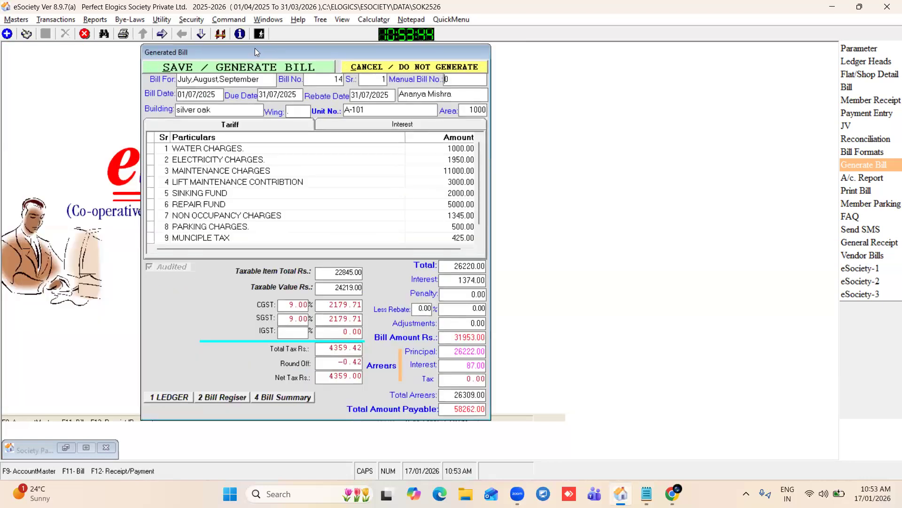
click(234, 69)
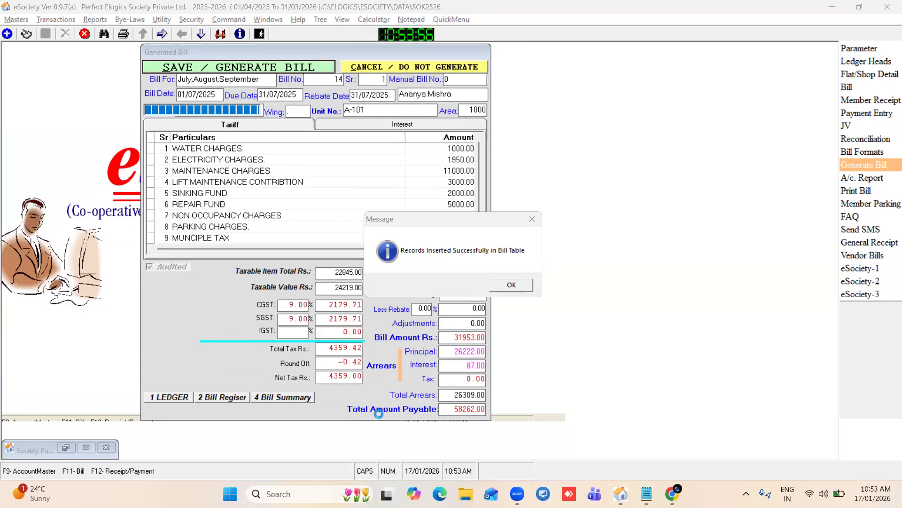
click(508, 287)
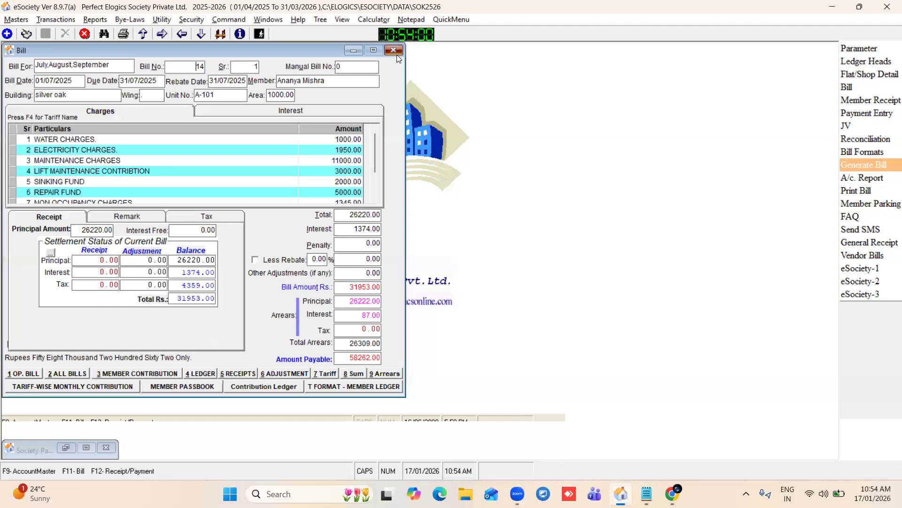
click(394, 50)
drag(36, 445, 147, 219)
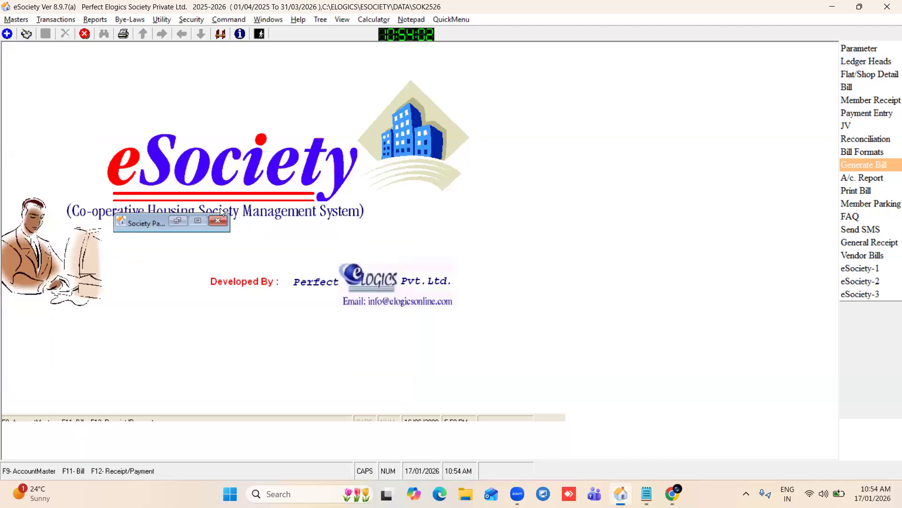
- Close the minimized society parameter window and view the tax breakdown of unit A-101's July,August,September bill from its flat record
click(218, 220)
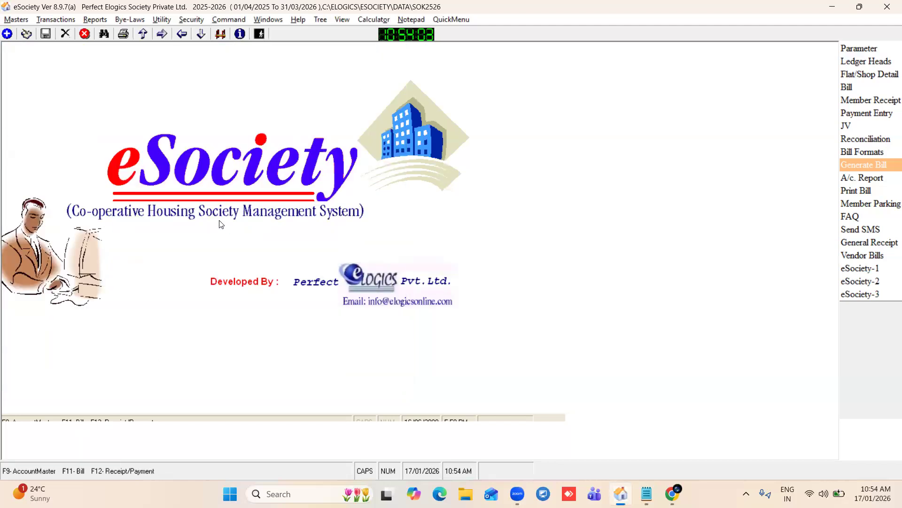
click(864, 75)
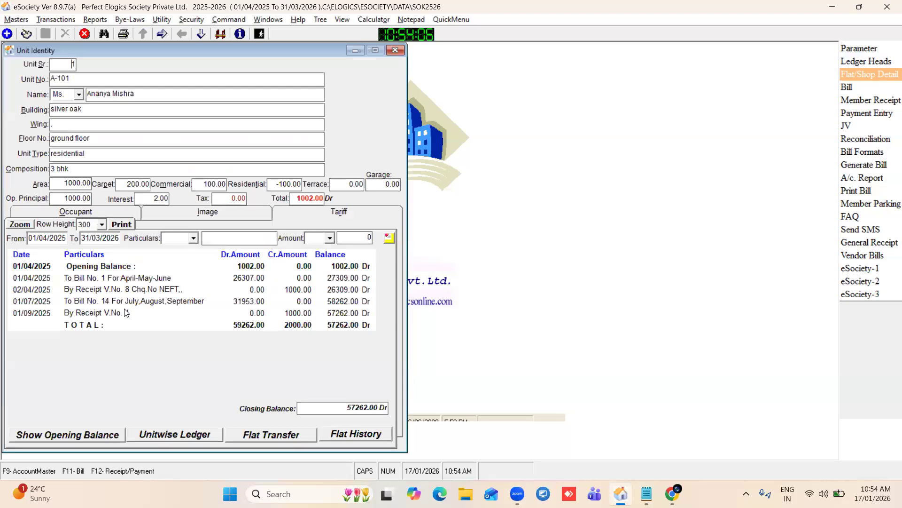
double_click(158, 303)
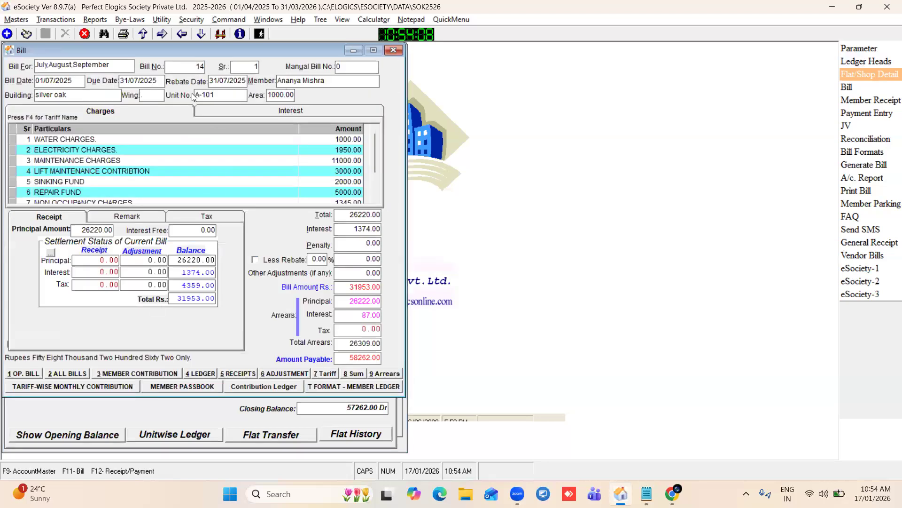
drag(141, 50, 245, 56)
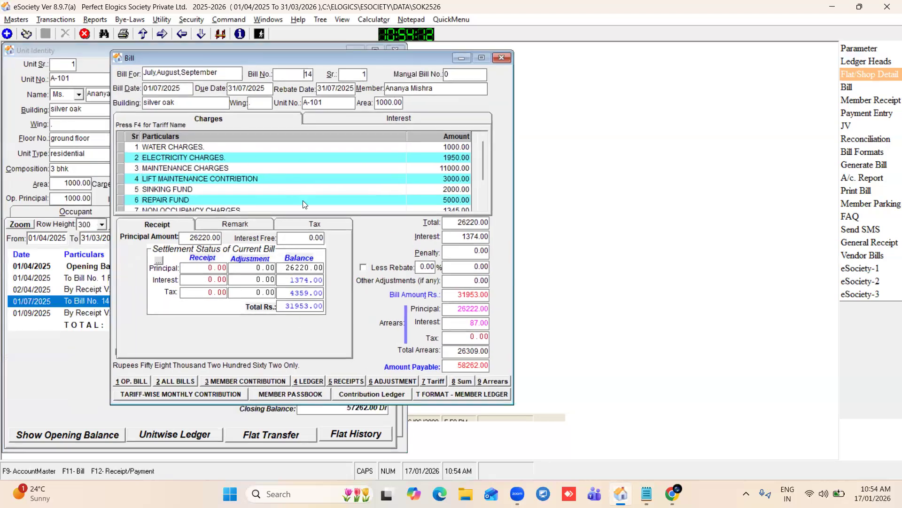
click(312, 224)
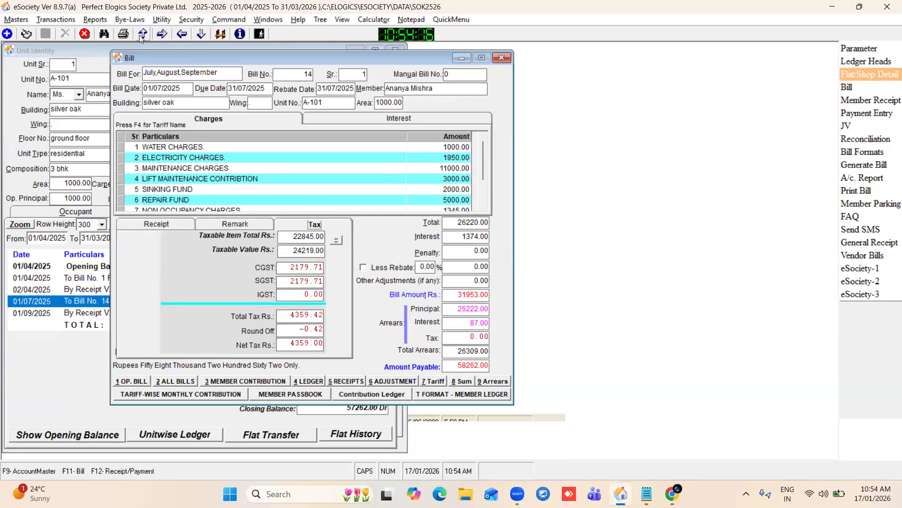
- Preview the printout of only this bill, letting the system fill in the receipt period, and view its charges and totals
click(125, 35)
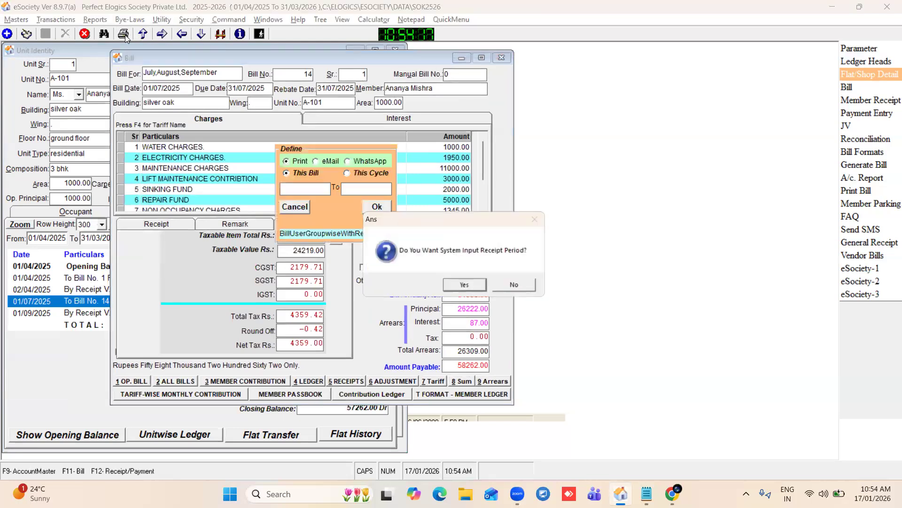
click(458, 284)
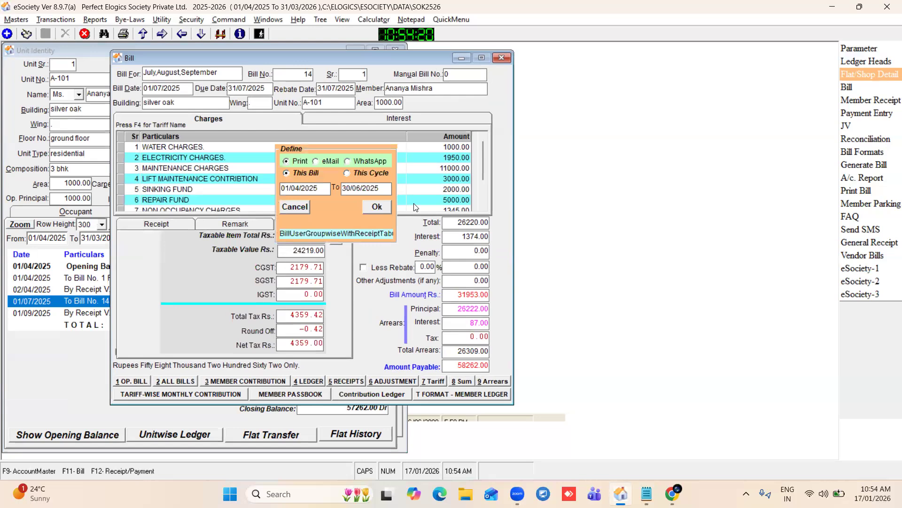
click(378, 208)
click(507, 290)
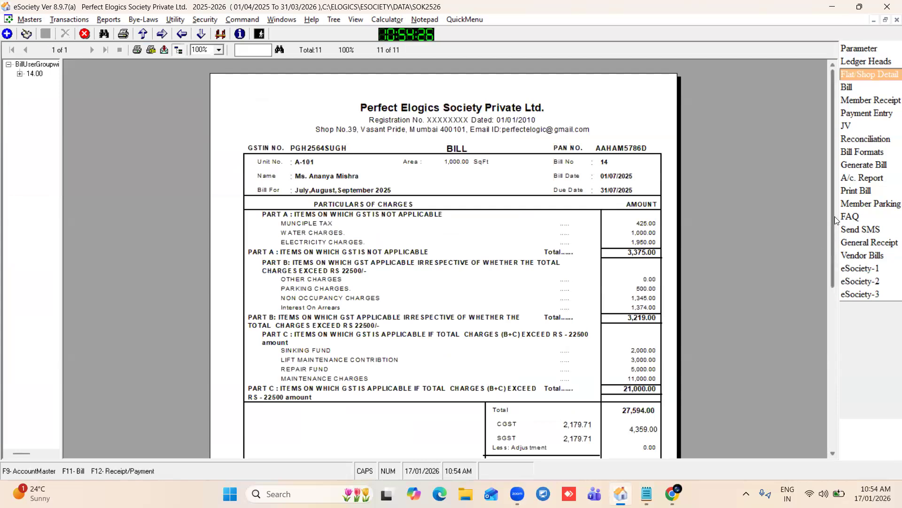
scroll(835, 216, down, 3)
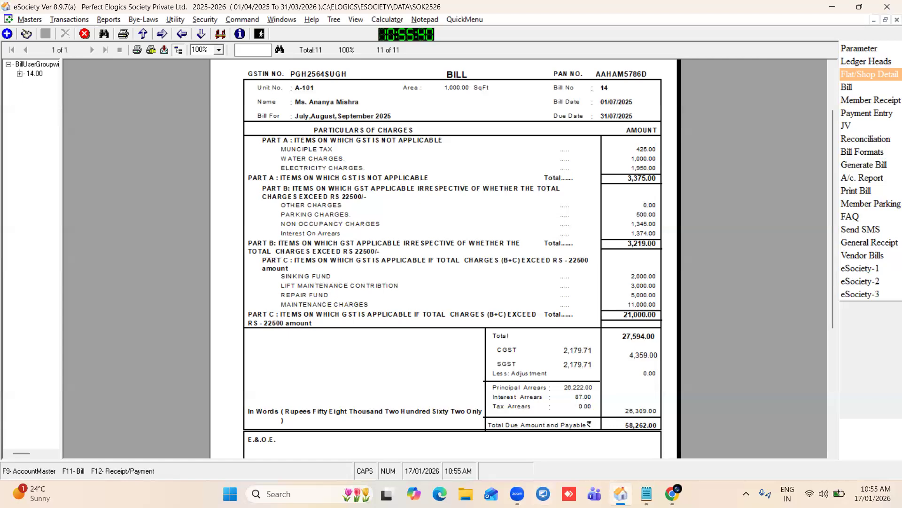
- Switch to Calculator and add the bill's Part B and Part C totals, 3219 + 21000
click(312, 494)
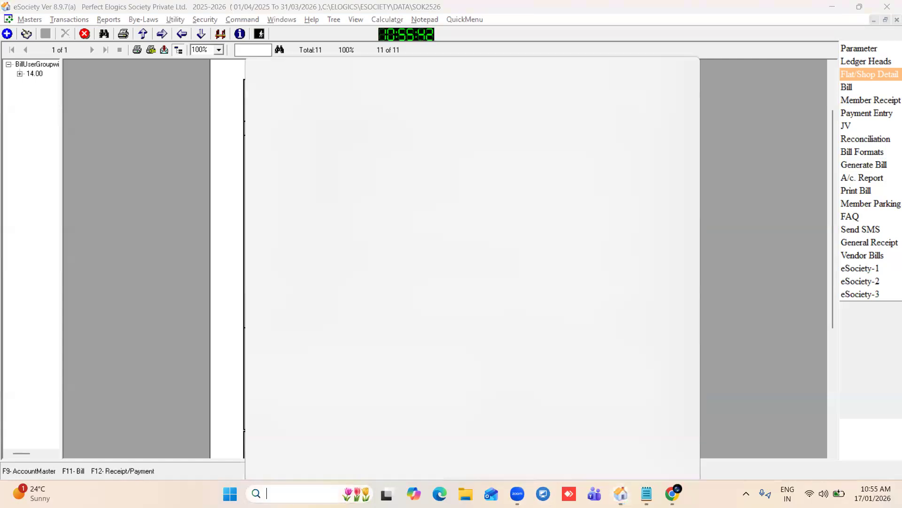
text(CA)
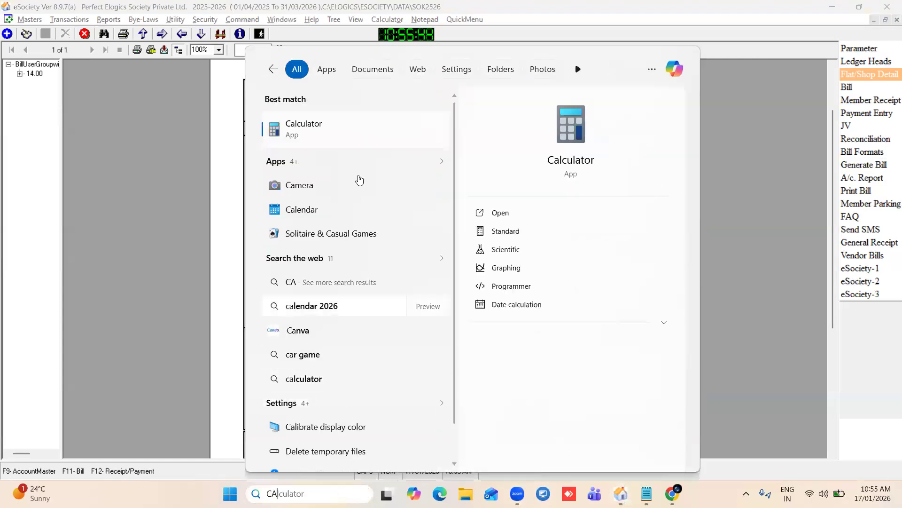
click(334, 135)
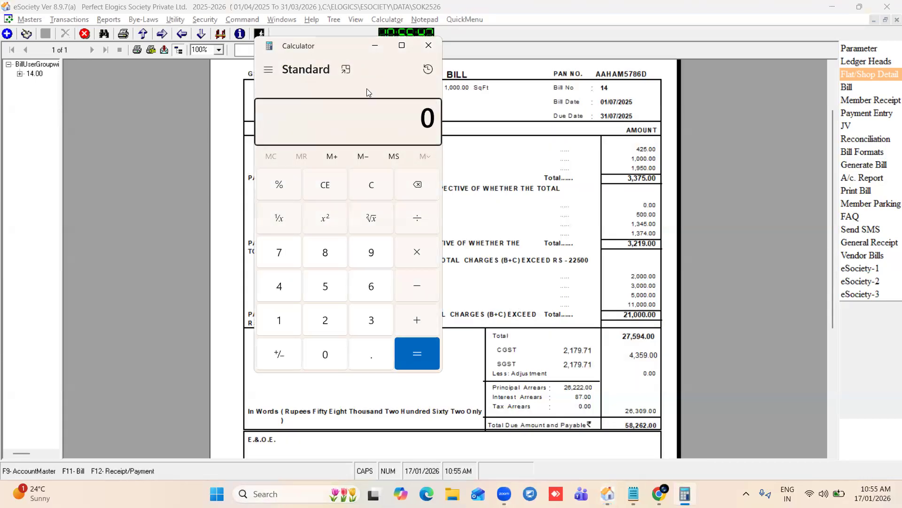
drag(355, 50, 303, 118)
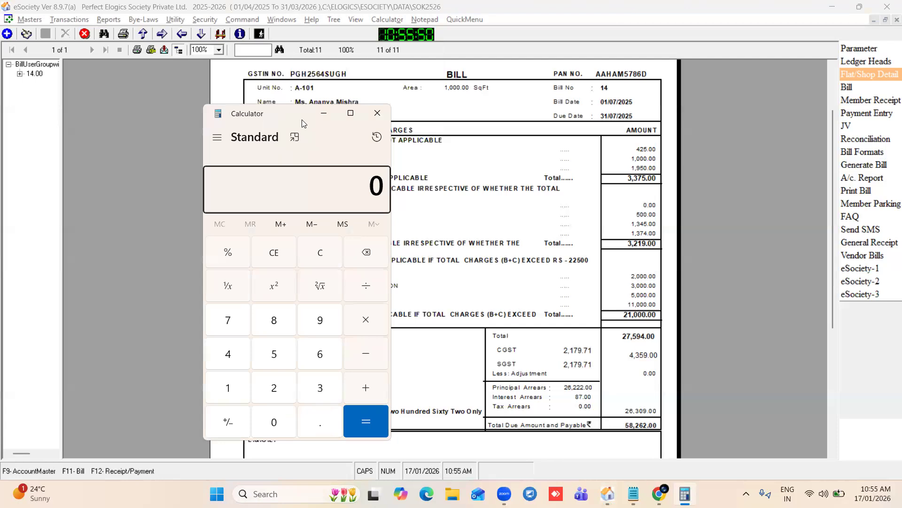
drag(302, 123, 369, 116)
text(3)
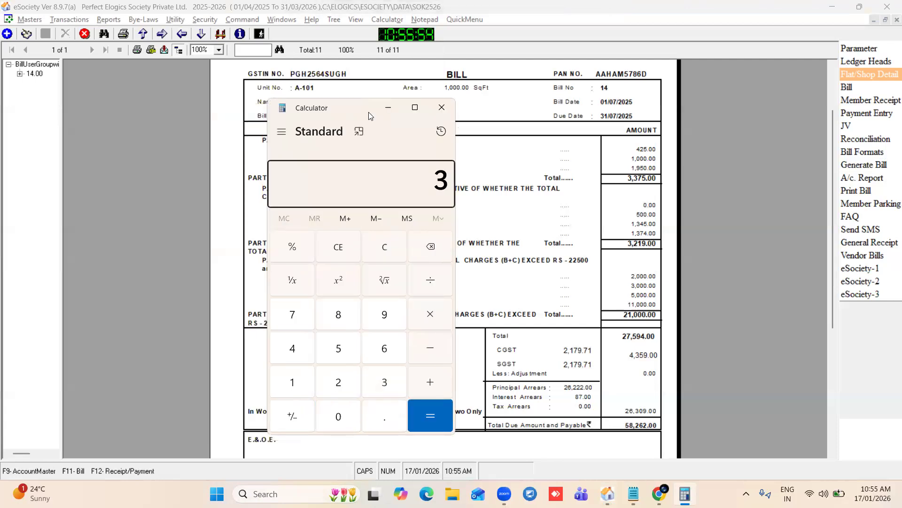
text(,219)
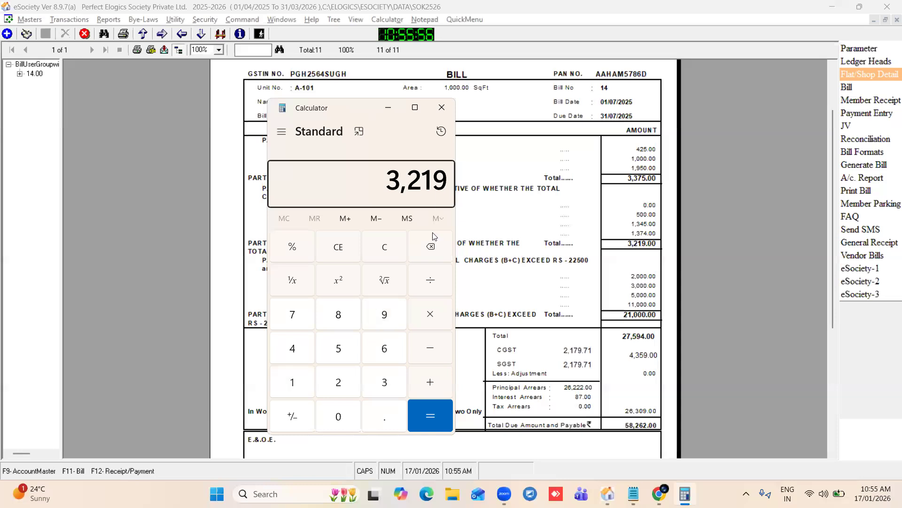
click(444, 382)
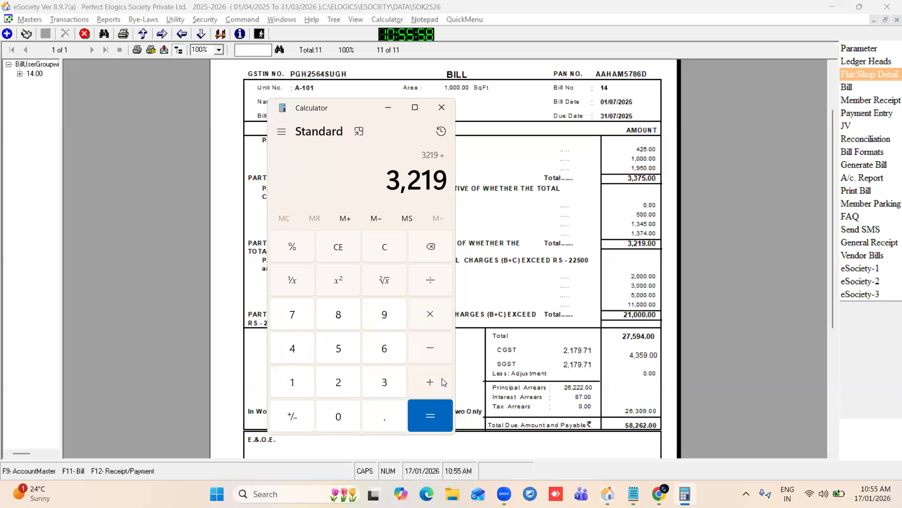
text(21,000)
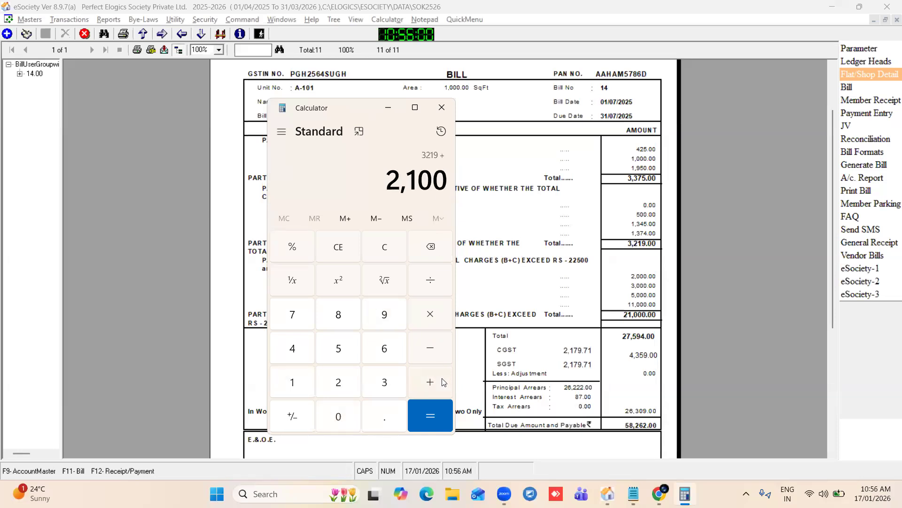
click(445, 405)
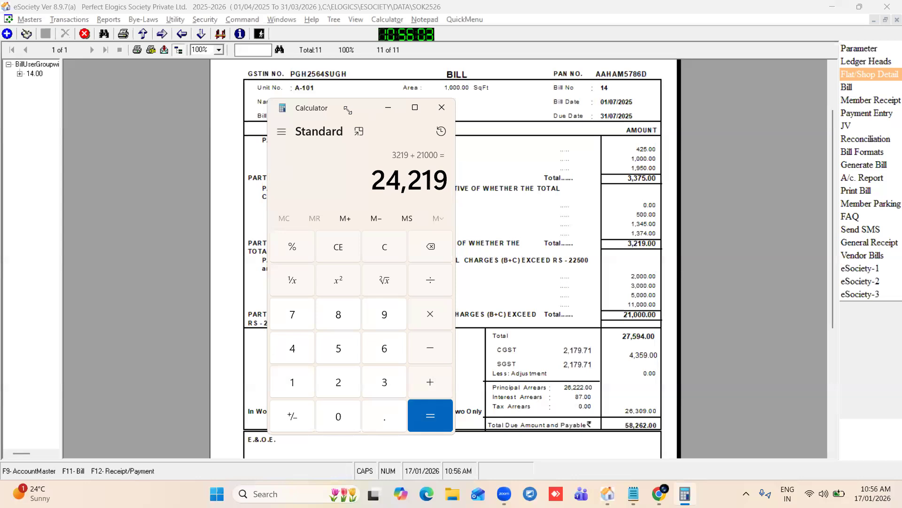
- Multiply the sum of the Part B and Part C charges by 0.09 to check the 9% tax
mouse_move(348, 109)
mouse_down()
mouse_move(249, 115)
mouse_move(354, 112)
mouse_up()
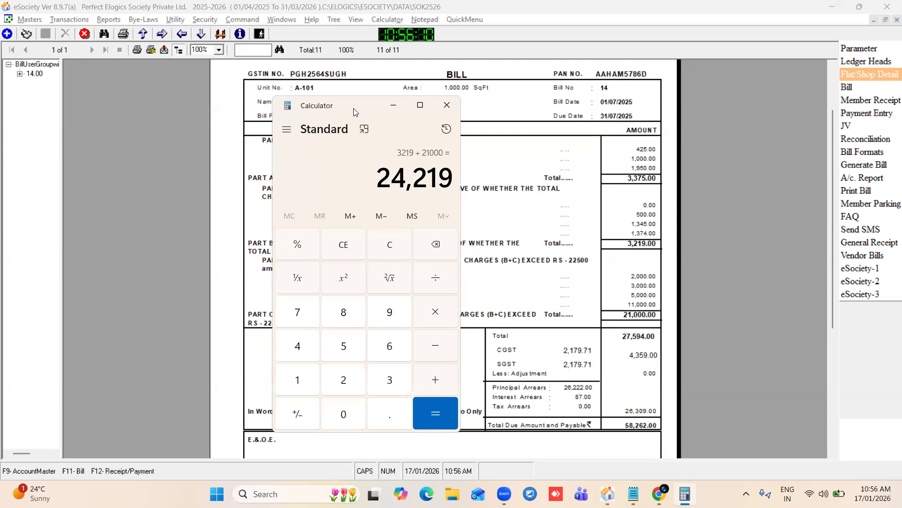
click(445, 313)
text(0.09)
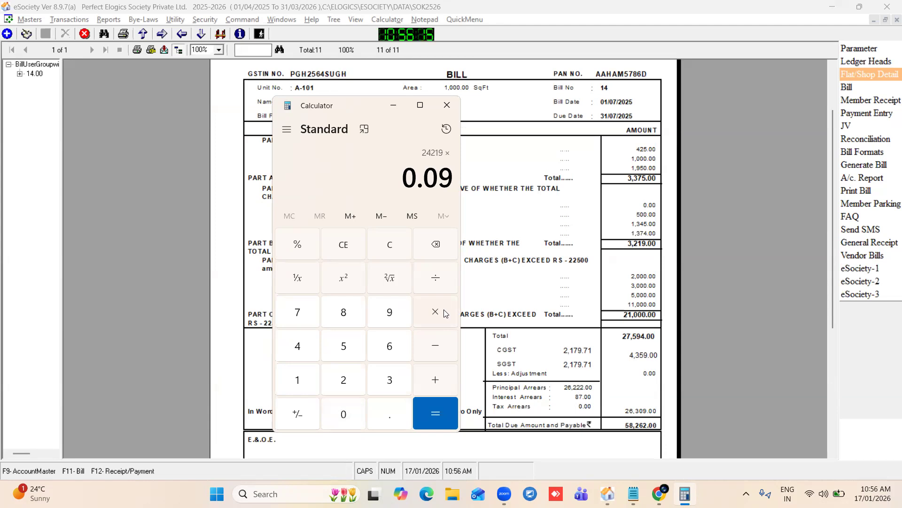
click(441, 406)
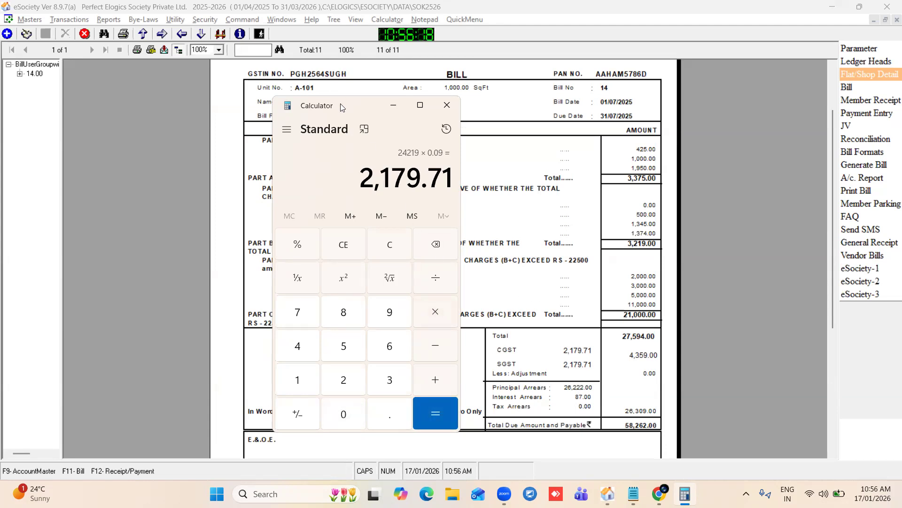
- Compare the calculated tax with the CGST and SGST amounts on the previewed bill, and close Calculator
drag(343, 105, 325, 273)
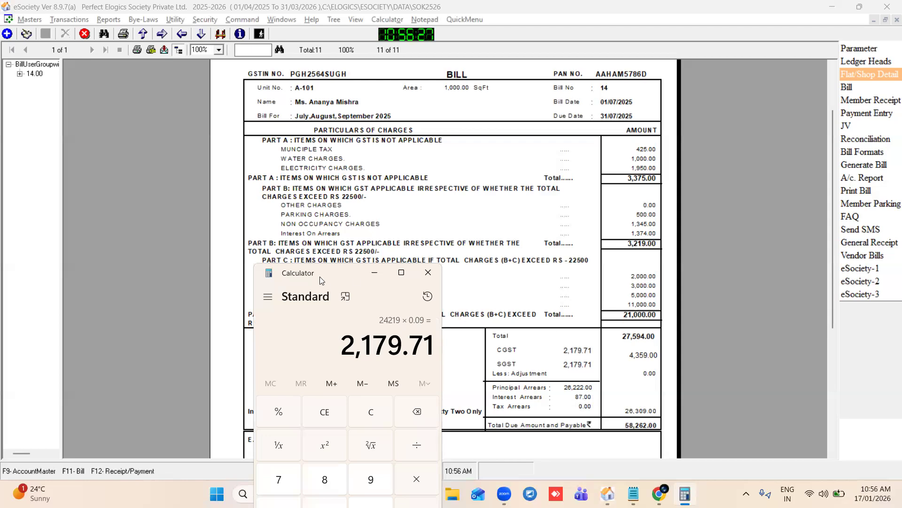
drag(319, 276, 268, 127)
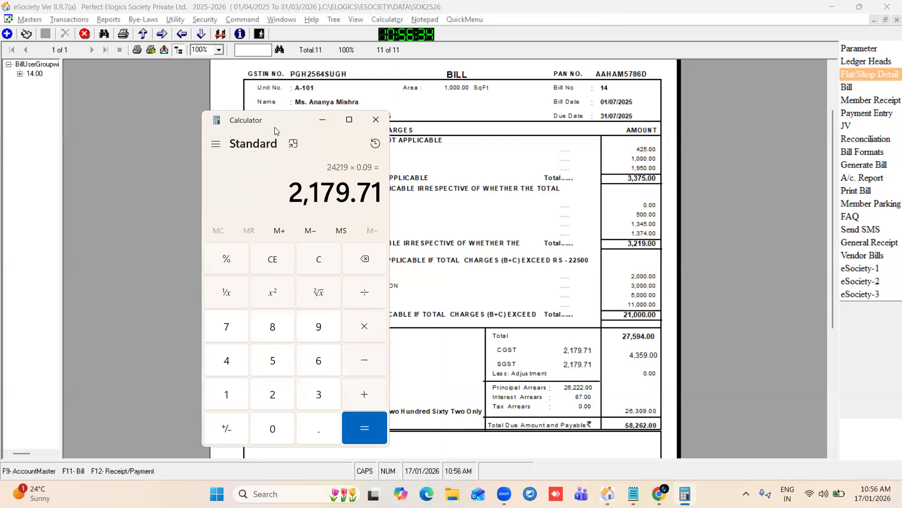
drag(275, 127, 122, 130)
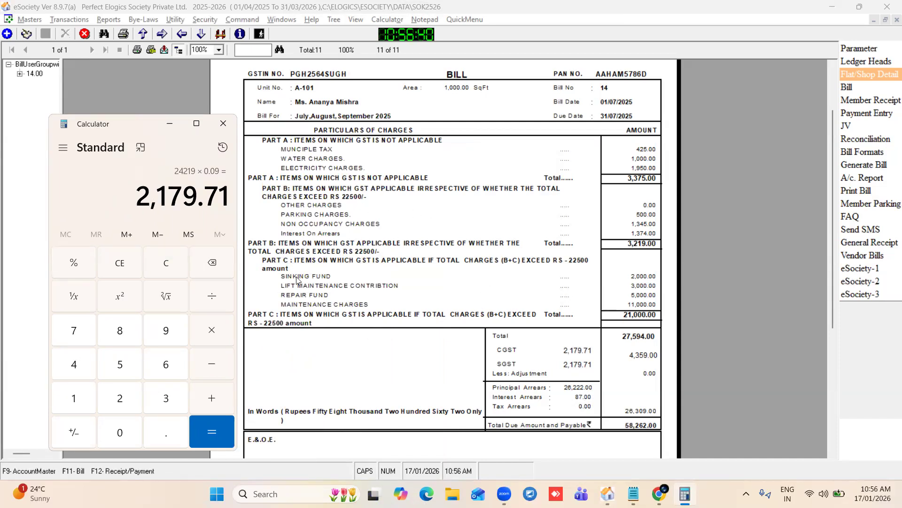
drag(119, 127, 362, 132)
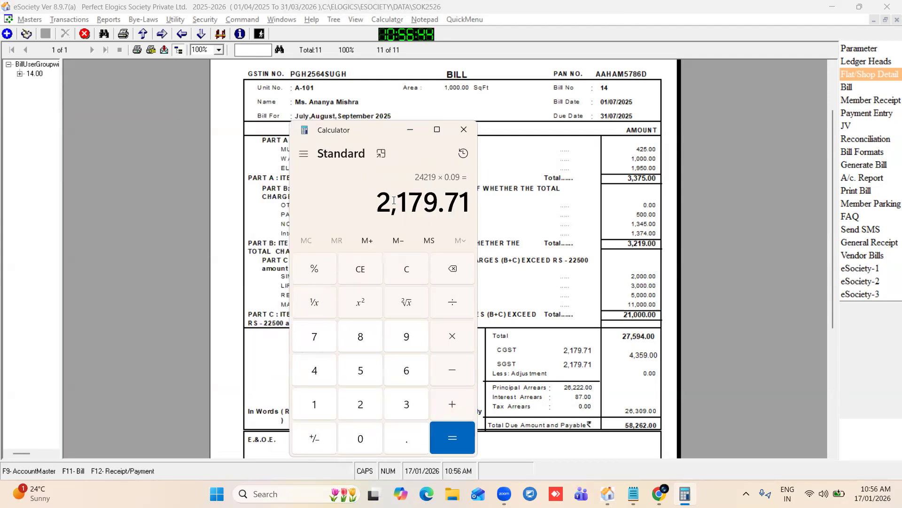
drag(394, 132, 327, 134)
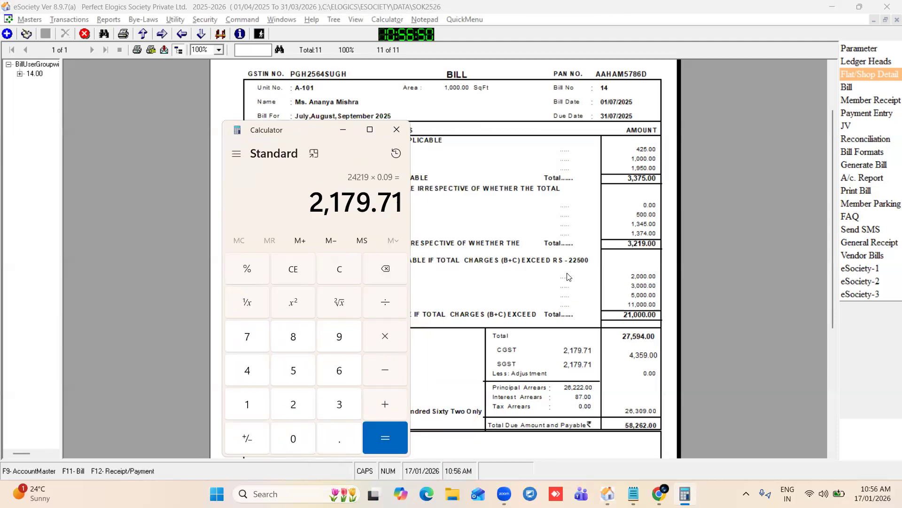
click(396, 129)
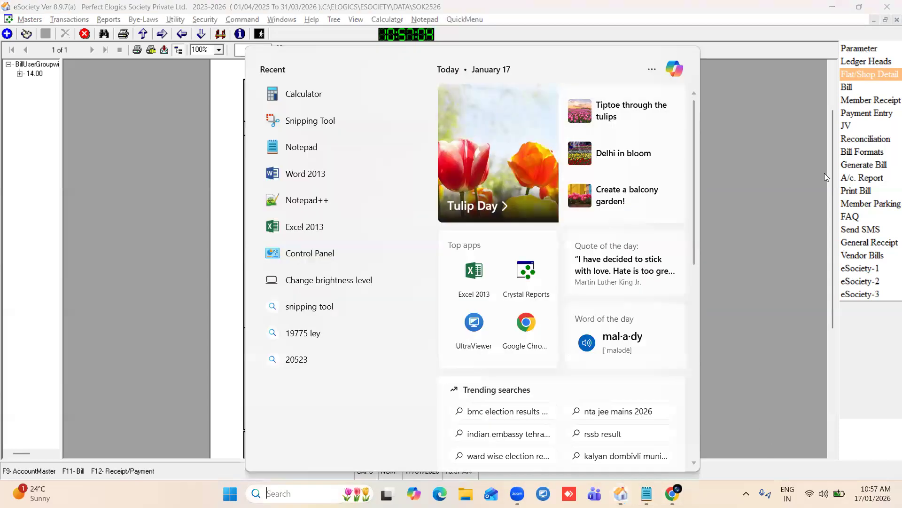
click(824, 173)
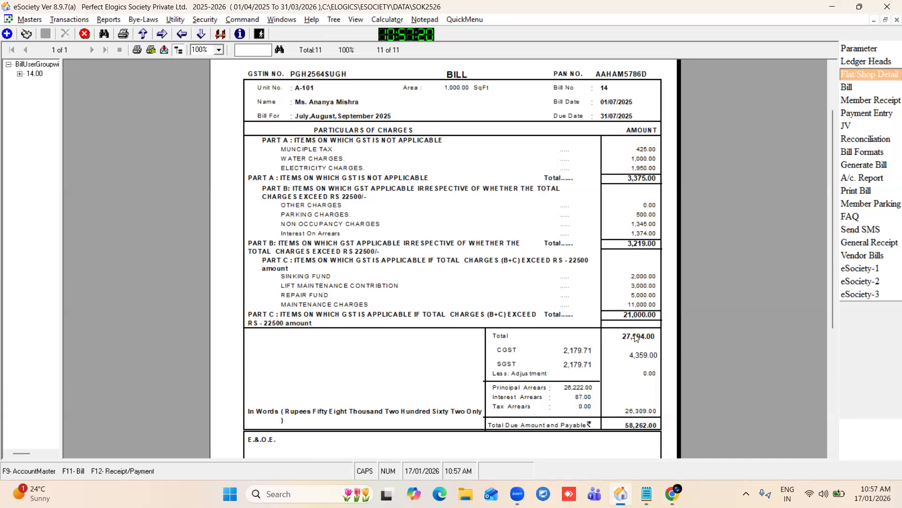
- Examine the arrears, total due and receipt section of the previewed bill, and close the preview to return to the bill record
drag(832, 265, 841, 307)
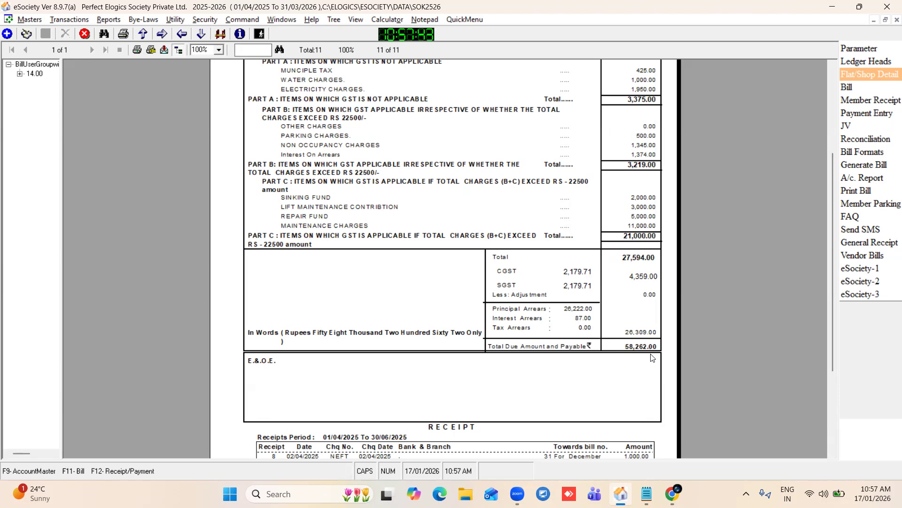
mouse_move(833, 328)
mouse_down()
mouse_move(833, 395)
mouse_move(814, 277)
mouse_up()
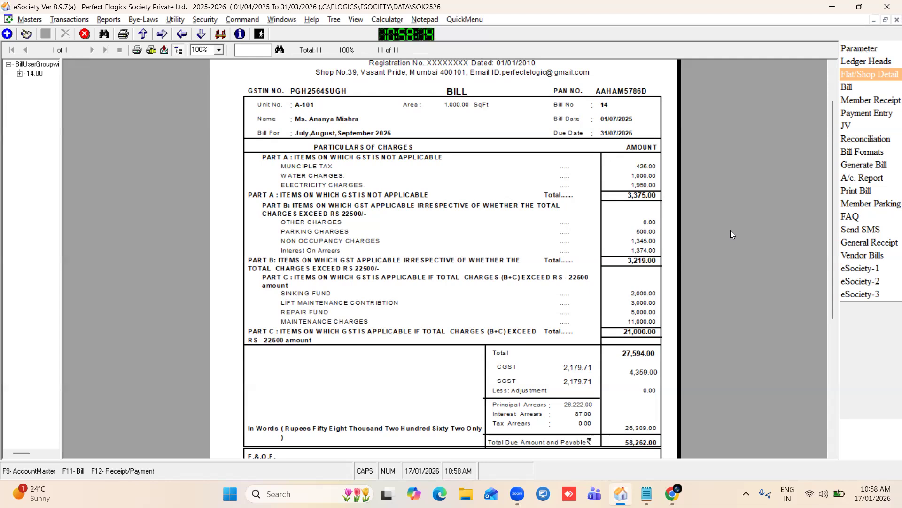
click(897, 19)
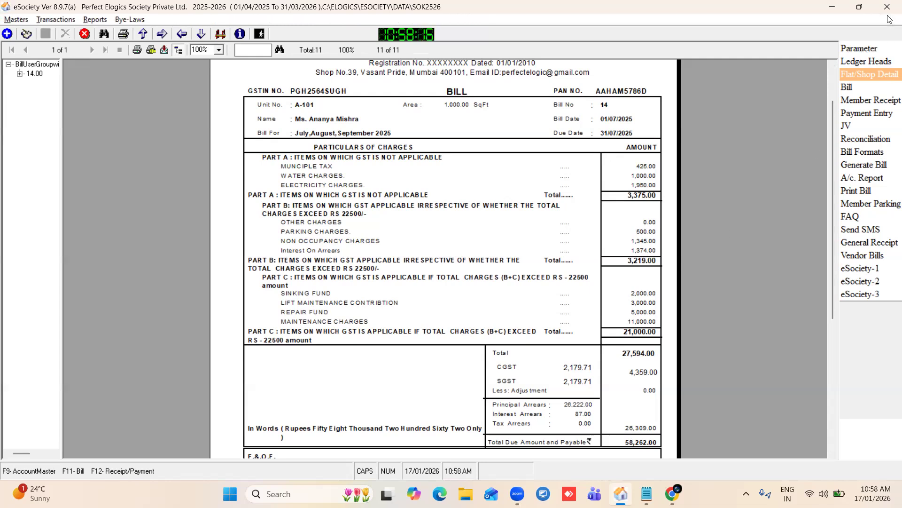
click(296, 207)
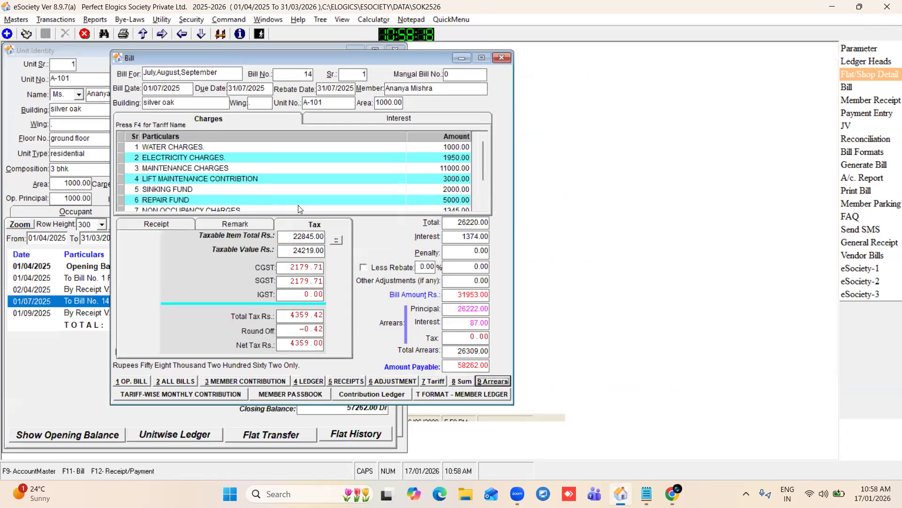
- Go to the bill record of unit A-102 and preview its July-September bill down to the tax and arrears section
click(167, 35)
drag(203, 58, 86, 44)
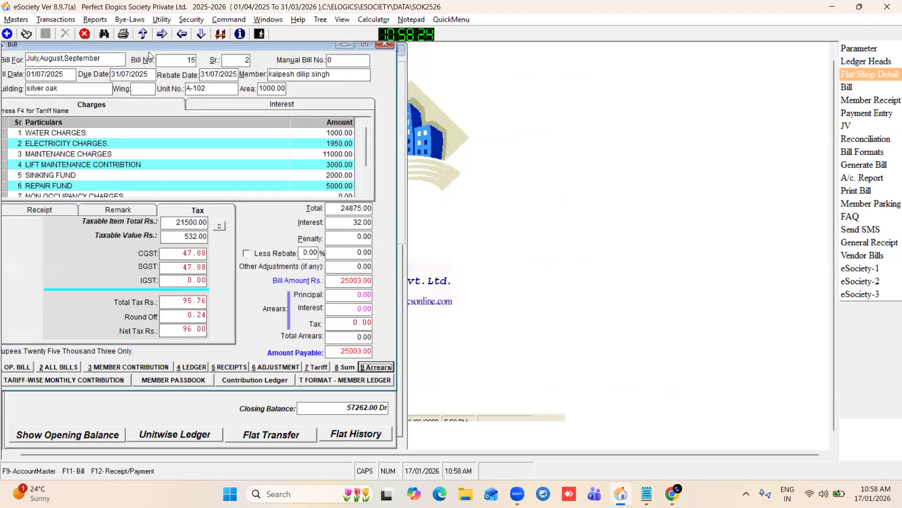
click(124, 33)
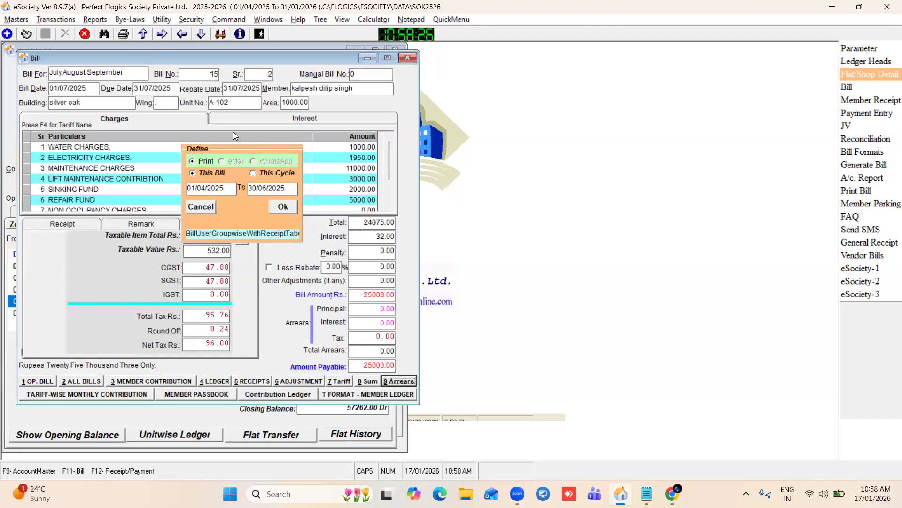
click(282, 207)
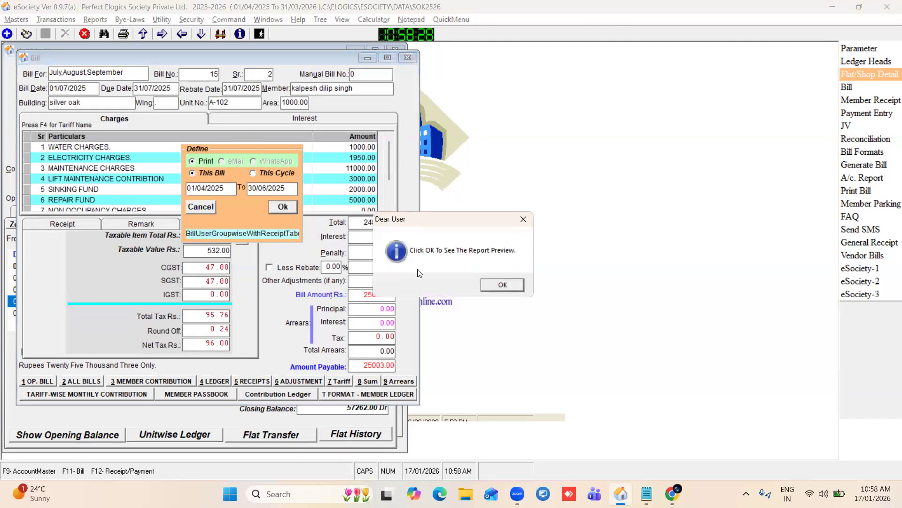
click(510, 283)
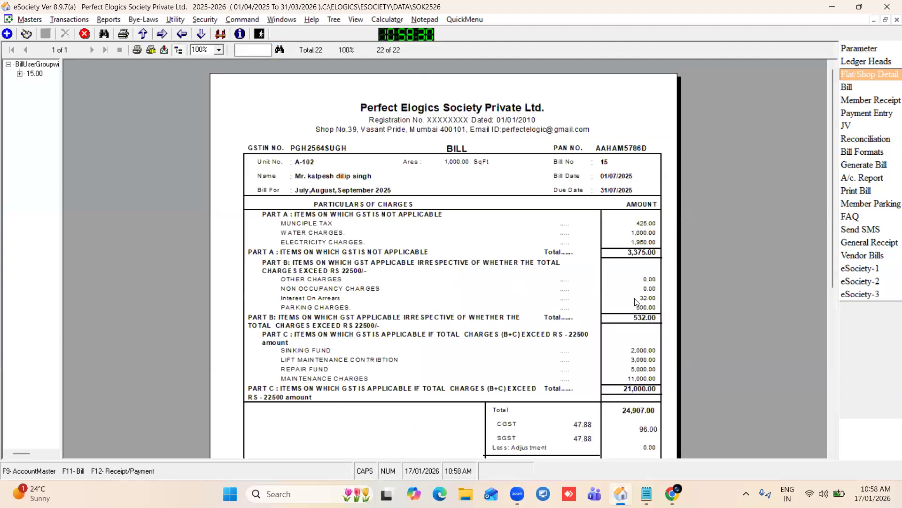
scroll(836, 261, down, 2)
scroll(836, 262, down, 1)
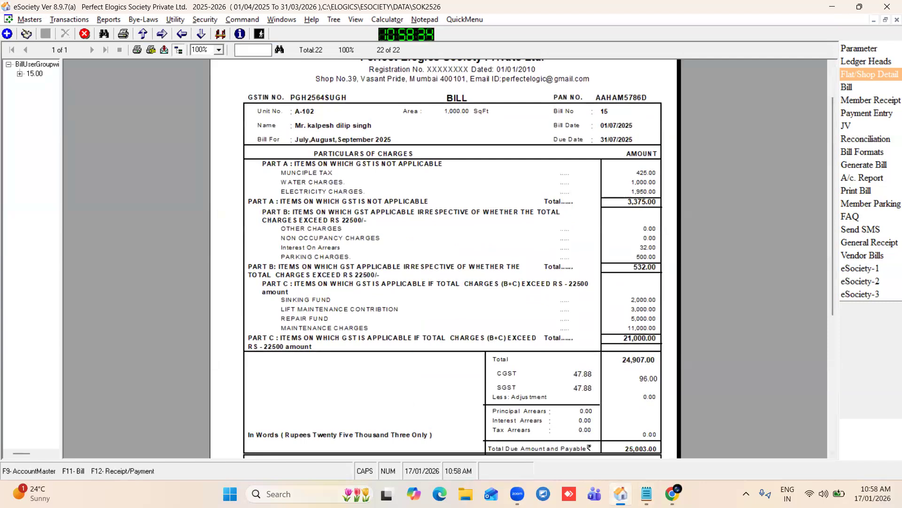
- Switch to Calculator and add the bill's Part B and Part C totals, 532 + 21000
click(282, 493)
text(CAL)
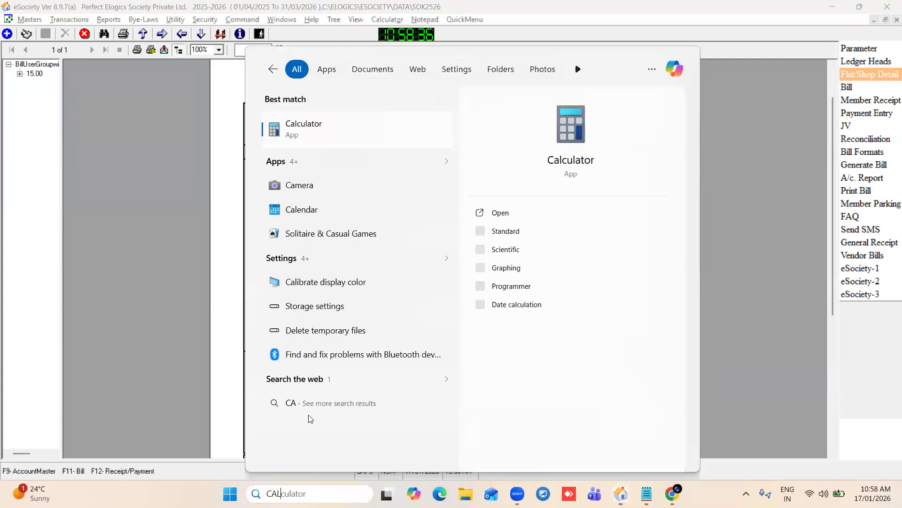
click(311, 132)
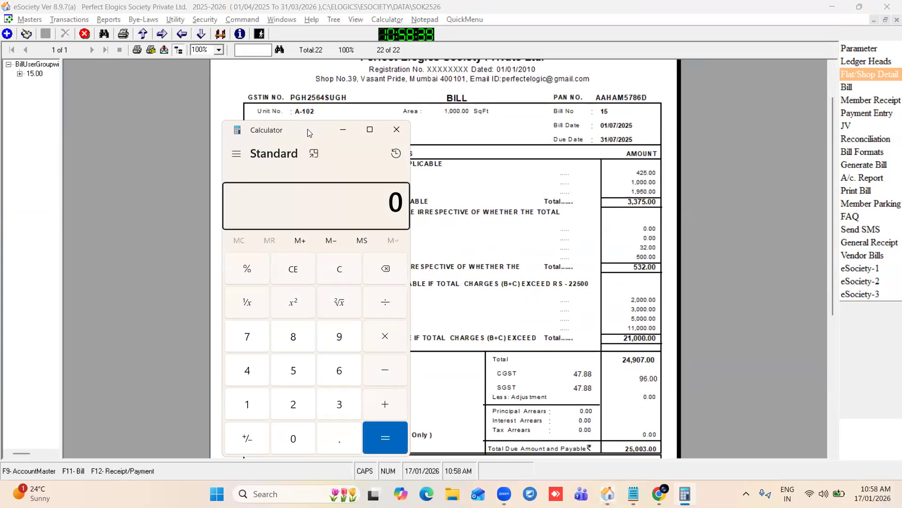
drag(308, 133, 315, 135)
text(532)
click(400, 405)
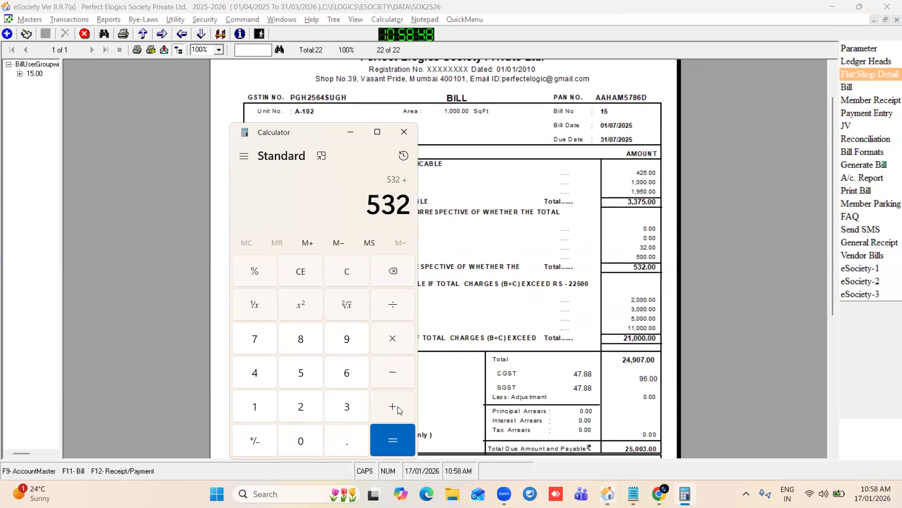
text(210000)
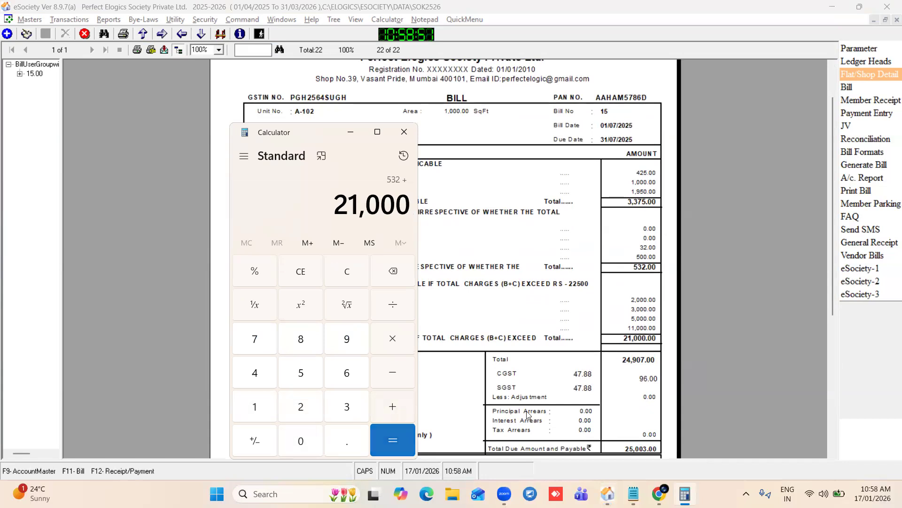
drag(312, 134, 282, 93)
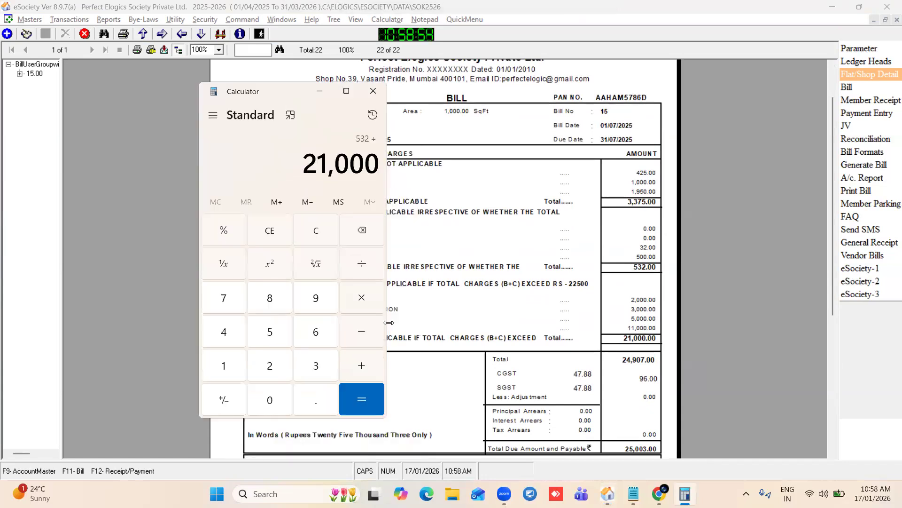
click(369, 411)
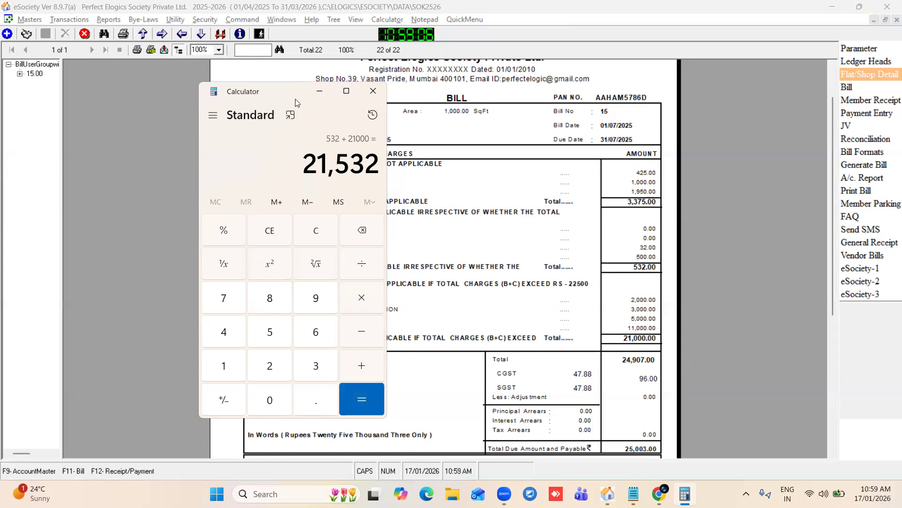
- Clear the sum and multiply the Part B total of 532 by 0.09 to check the 9% tax
drag(296, 103, 157, 134)
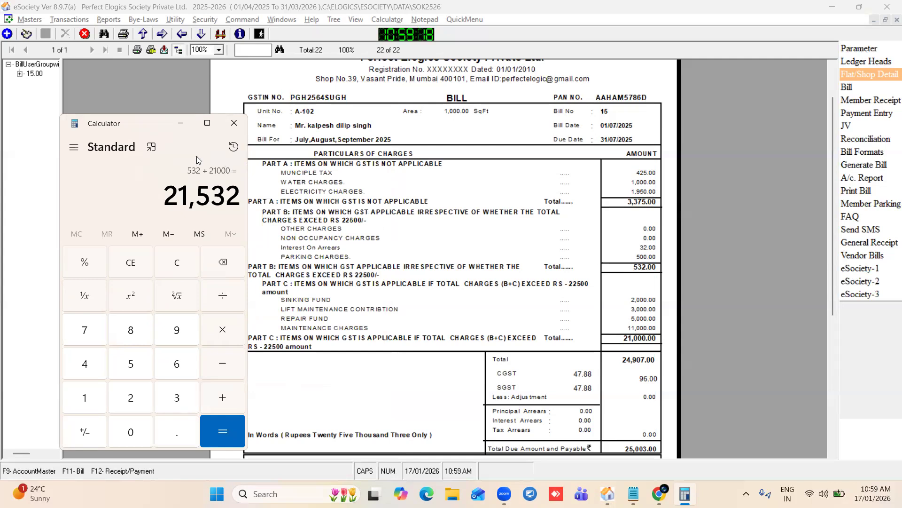
drag(170, 129, 357, 92)
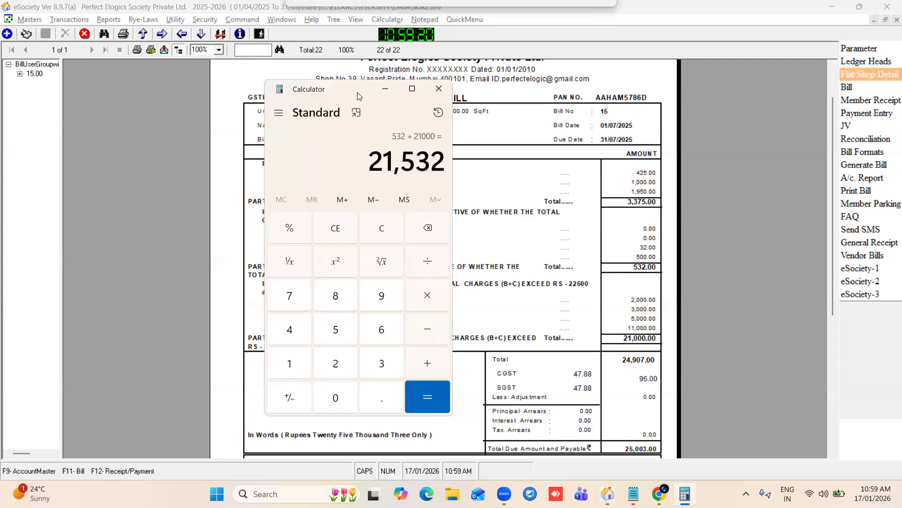
click(384, 229)
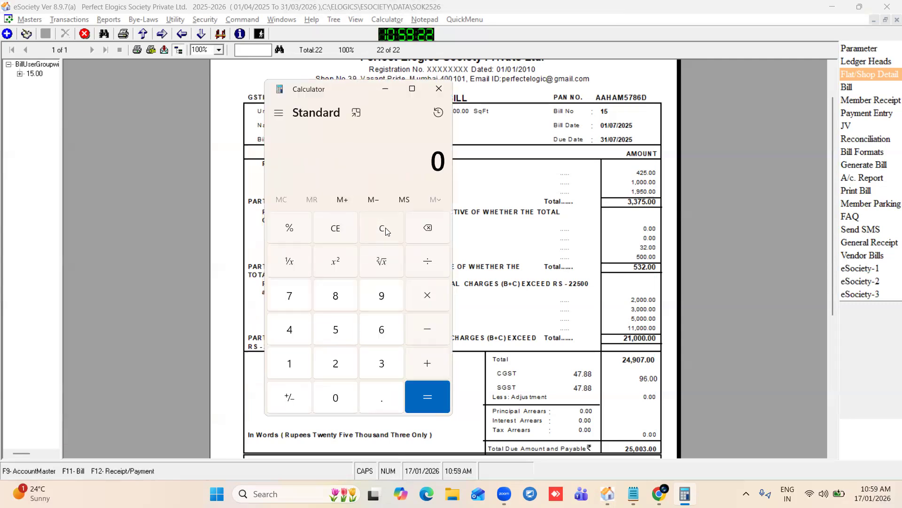
text(532)
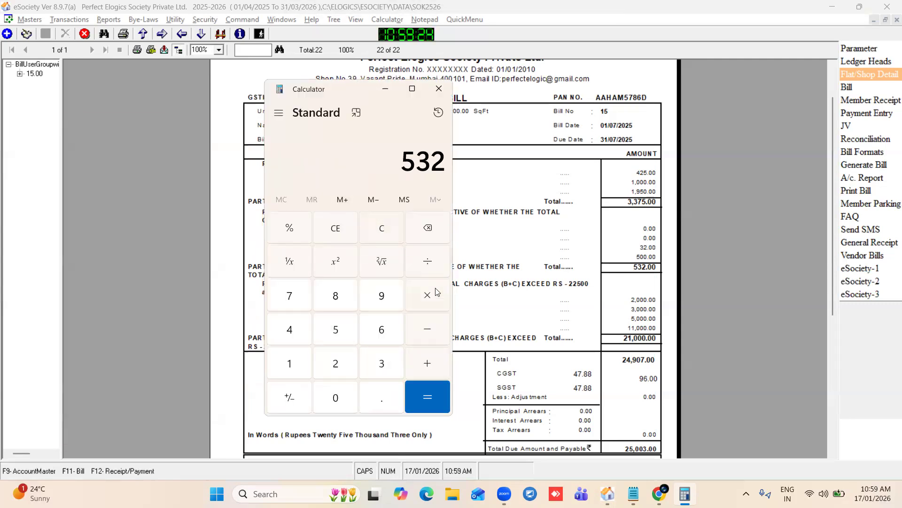
click(437, 303)
text(0.09)
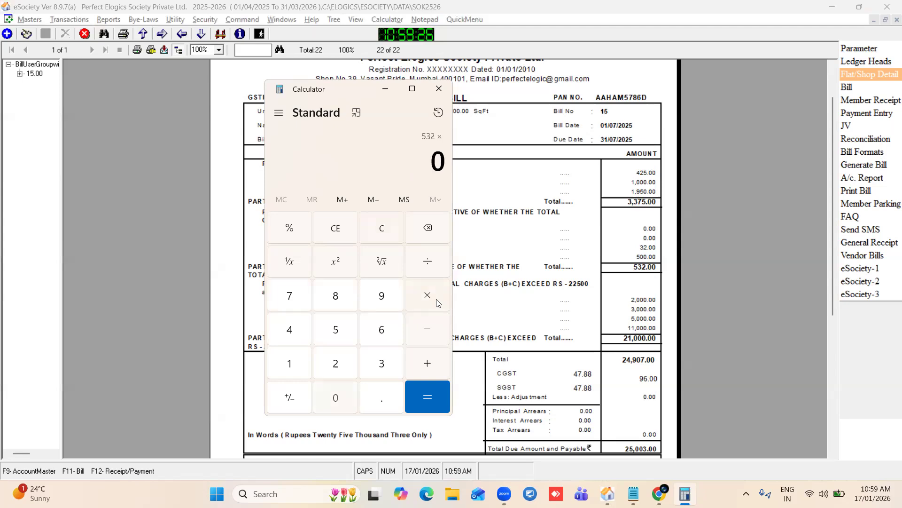
click(431, 391)
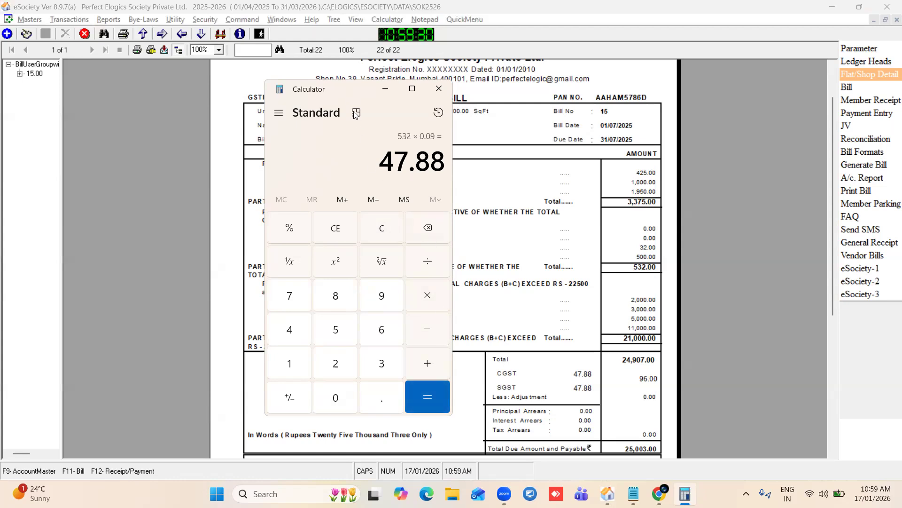
- Compare the calculated Part B tax with unit A-102's CGST and SGST amounts, and close Calculator
drag(344, 91, 287, 209)
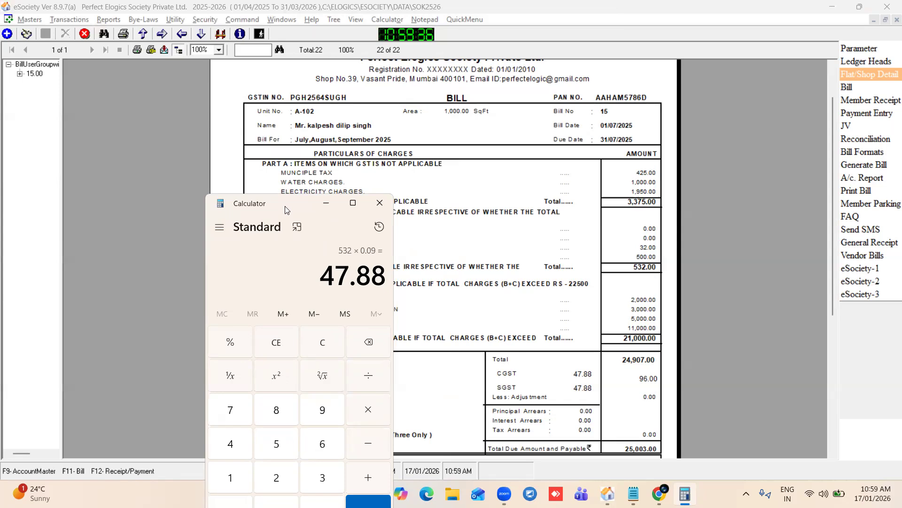
drag(285, 209, 319, 142)
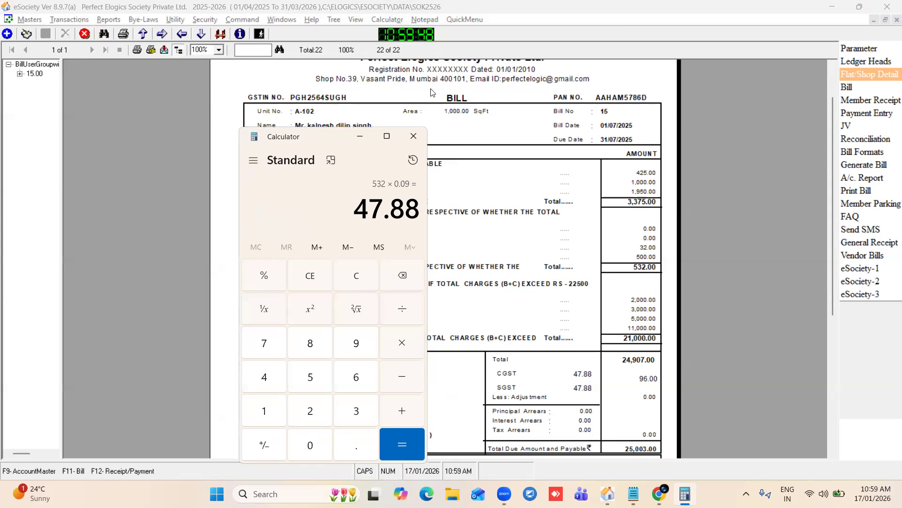
drag(318, 138, 338, 123)
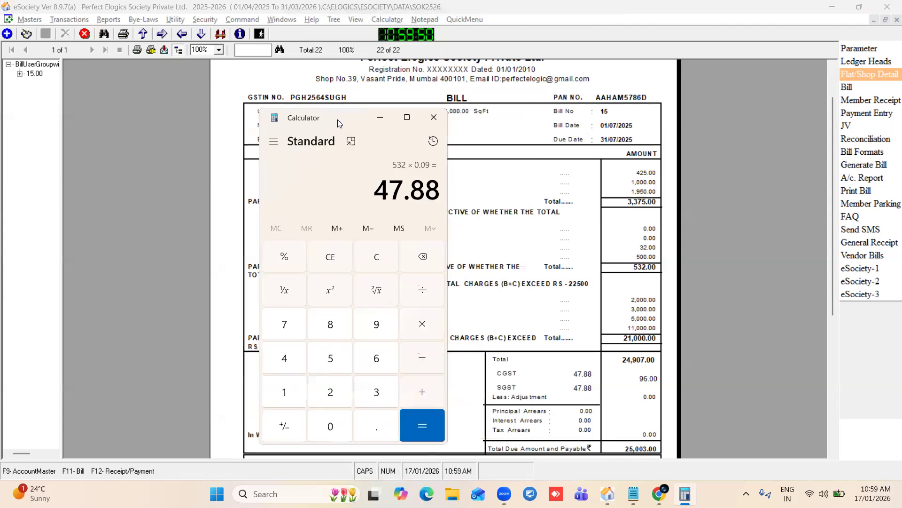
click(433, 118)
drag(833, 149, 805, 145)
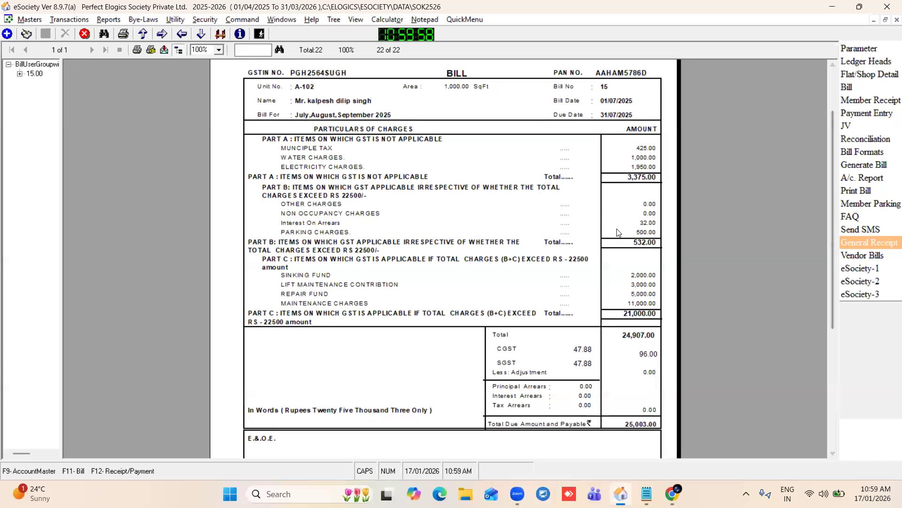
- Close the bill preview, cancel the print options and close the bill record of unit A-102
click(897, 20)
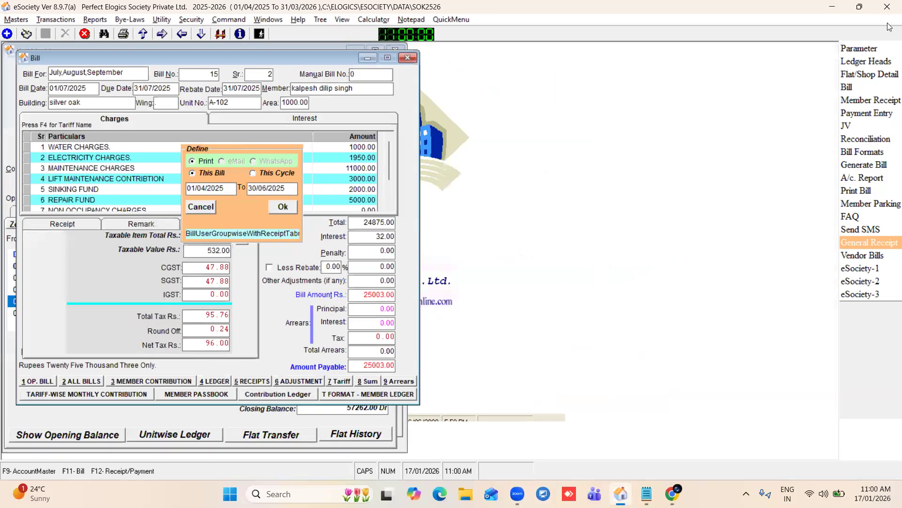
click(184, 205)
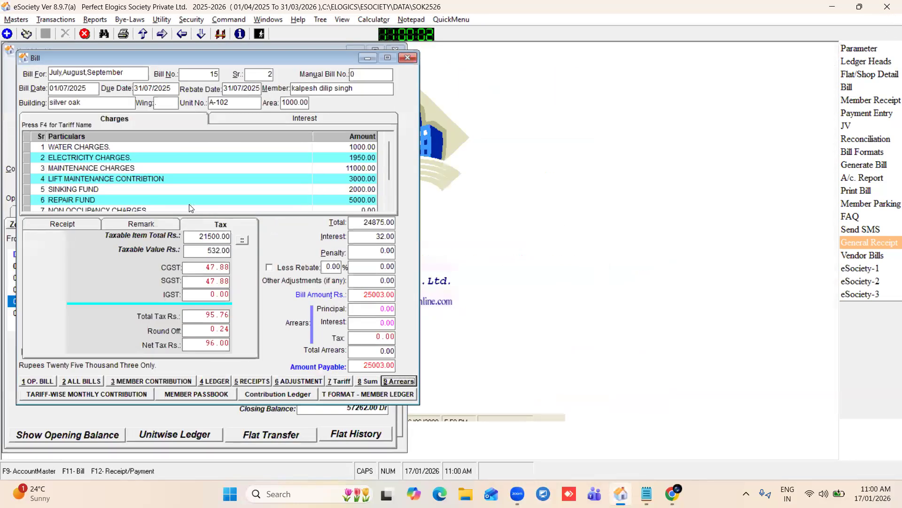
drag(109, 57, 257, 92)
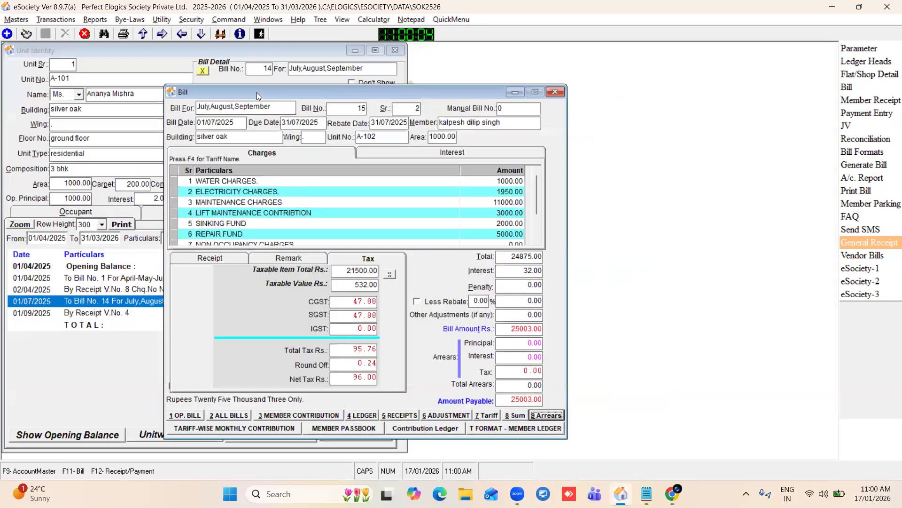
drag(442, 95, 438, 123)
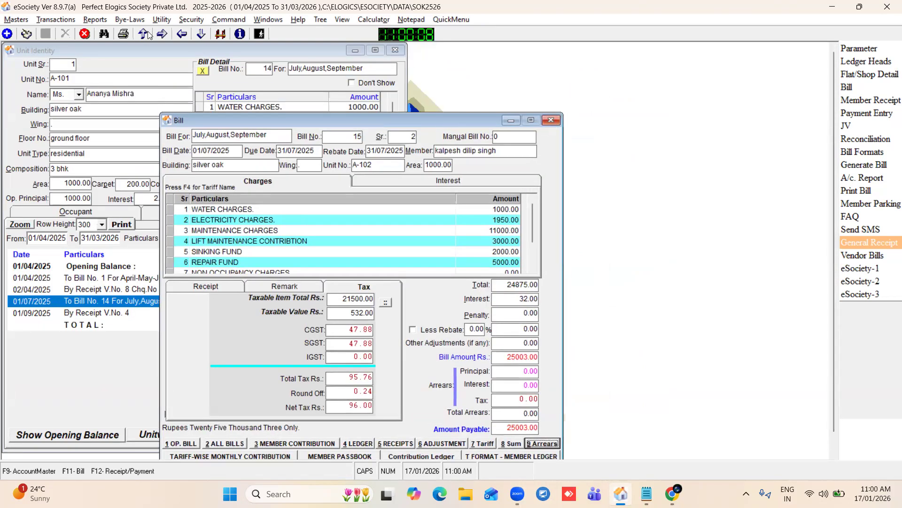
click(560, 122)
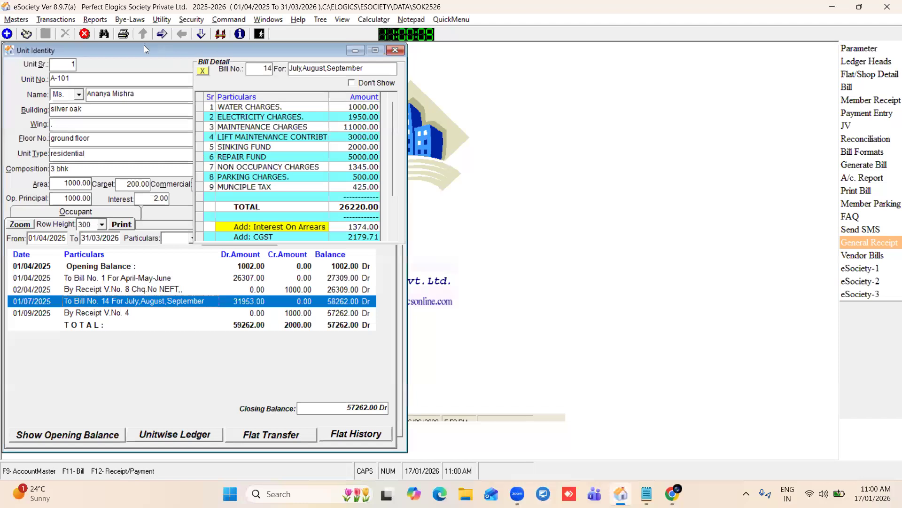
- Close the bill detail and the Unit Identity record, and open the Ledger Heads master
click(202, 71)
click(394, 50)
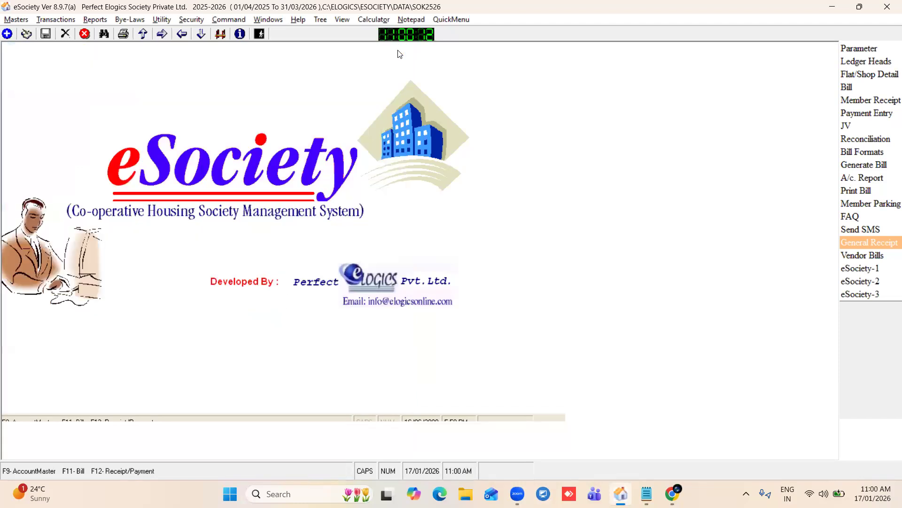
click(861, 76)
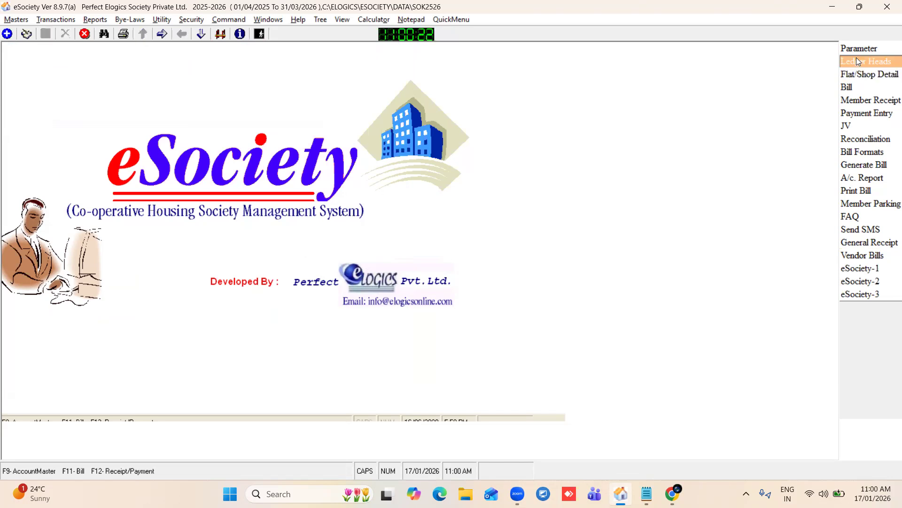
click(856, 61)
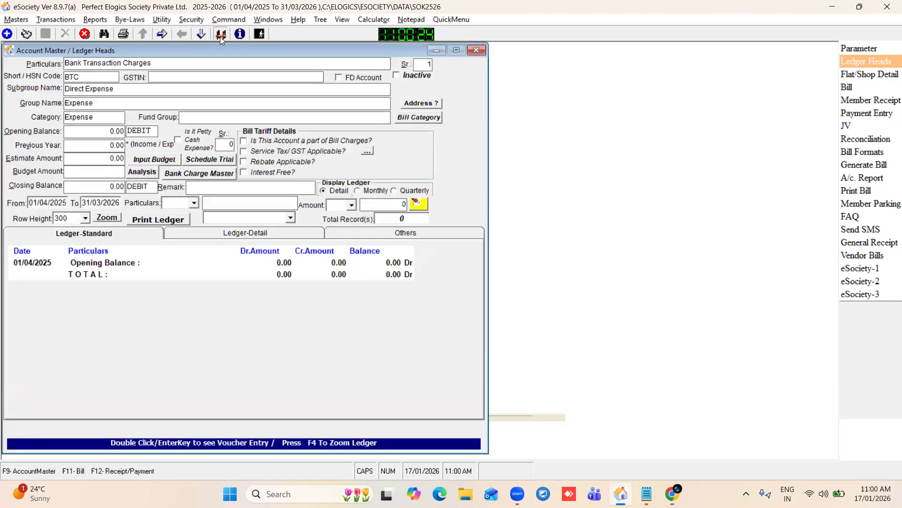
key(F9)
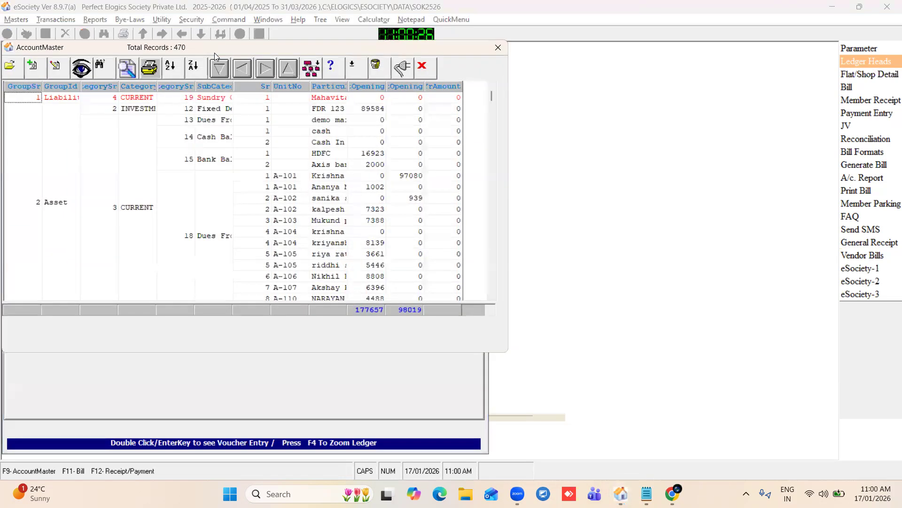
click(326, 178)
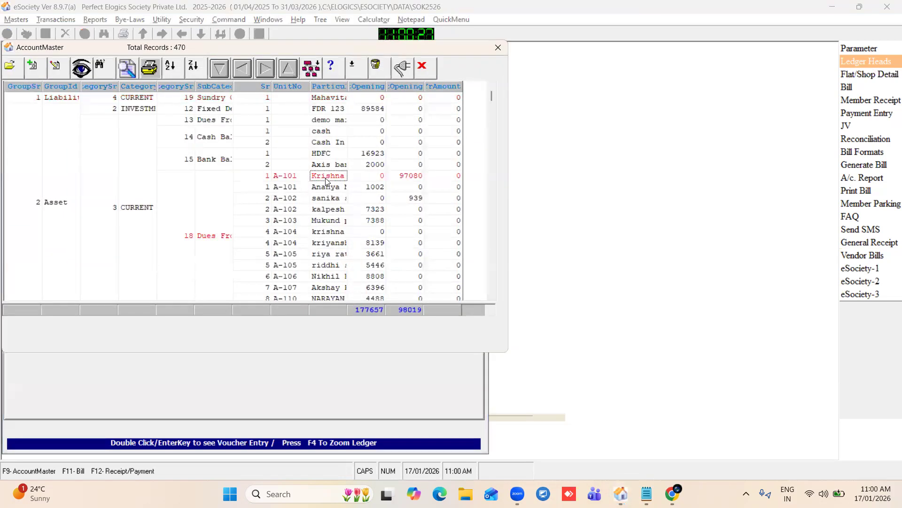
click(497, 48)
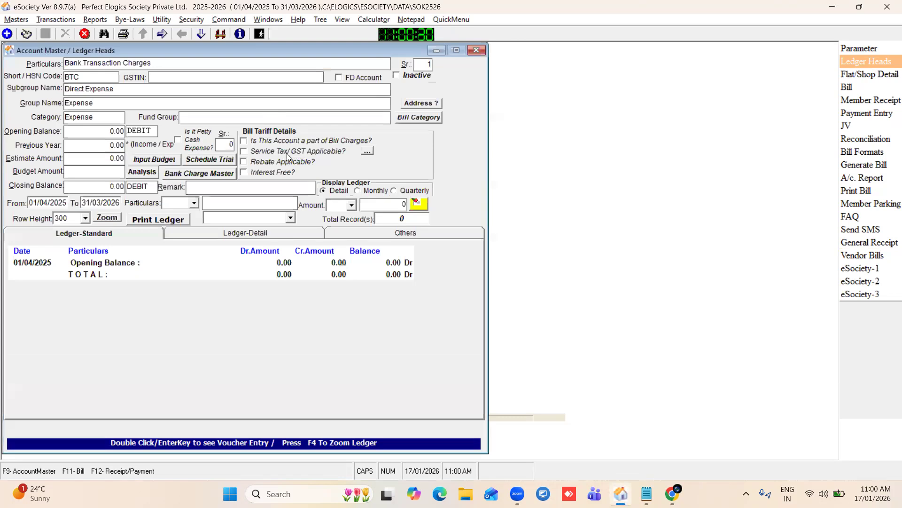
- Look up the PARKING CHARGES ledger head, review its bill tariff and GST settings, and close the record
drag(216, 47, 299, 59)
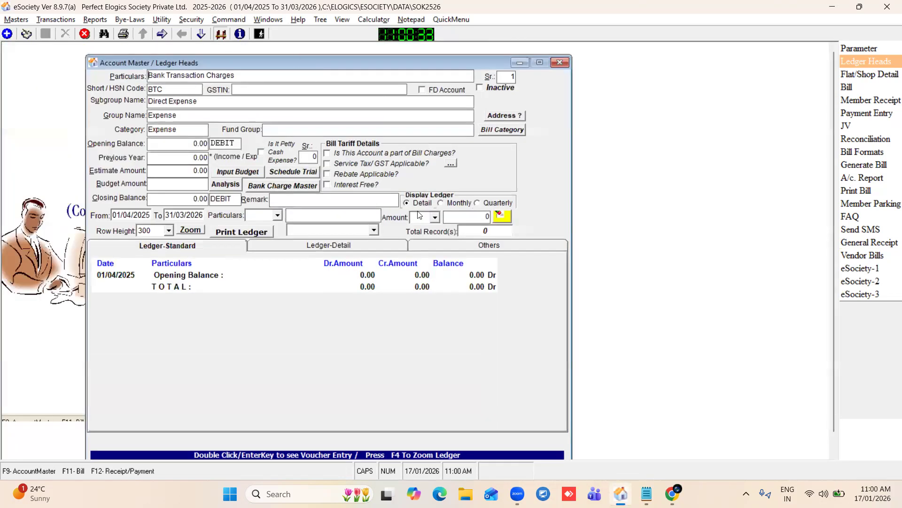
click(220, 35)
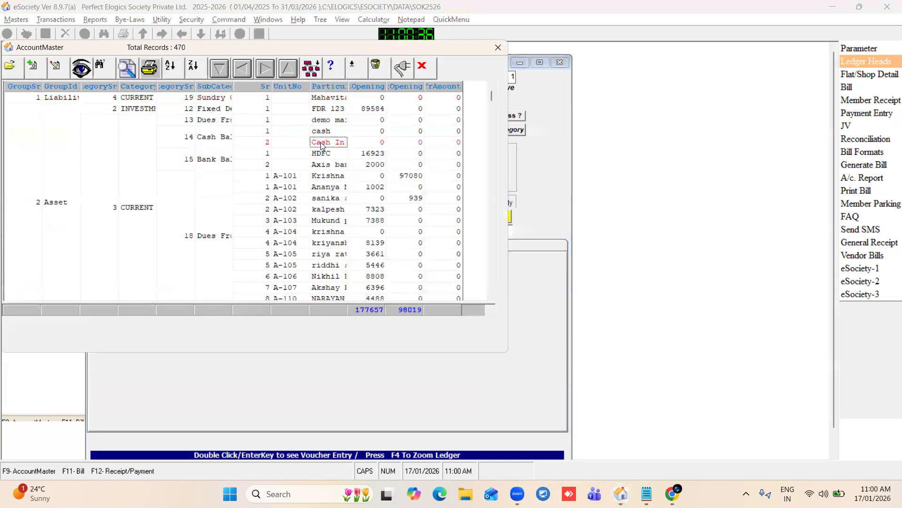
text(PARKING)
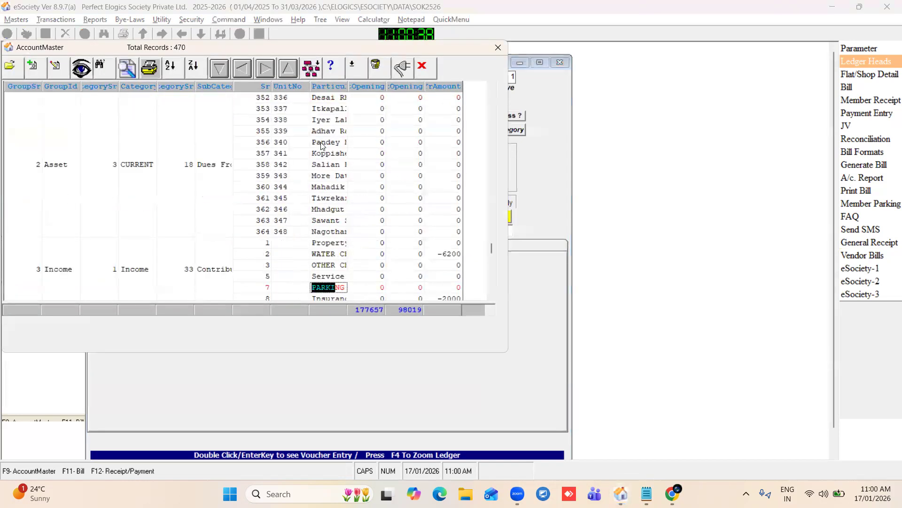
key(Return)
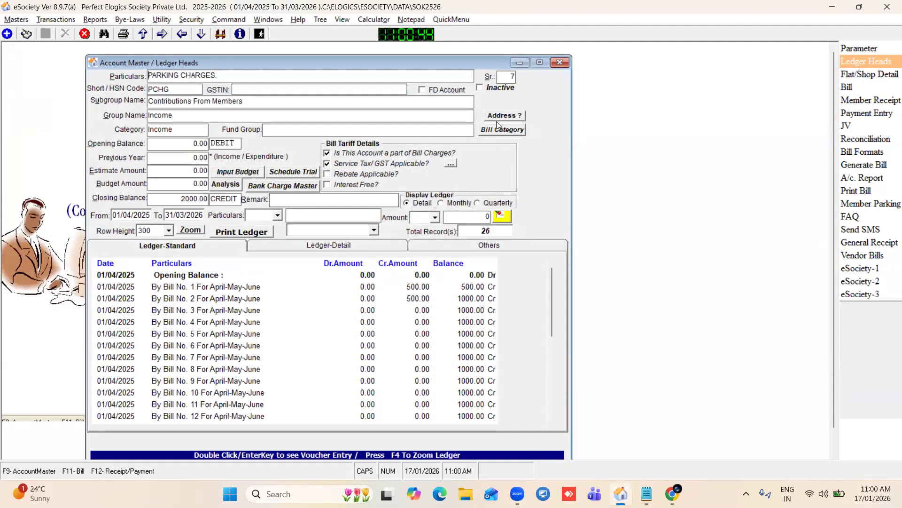
drag(473, 62, 495, 62)
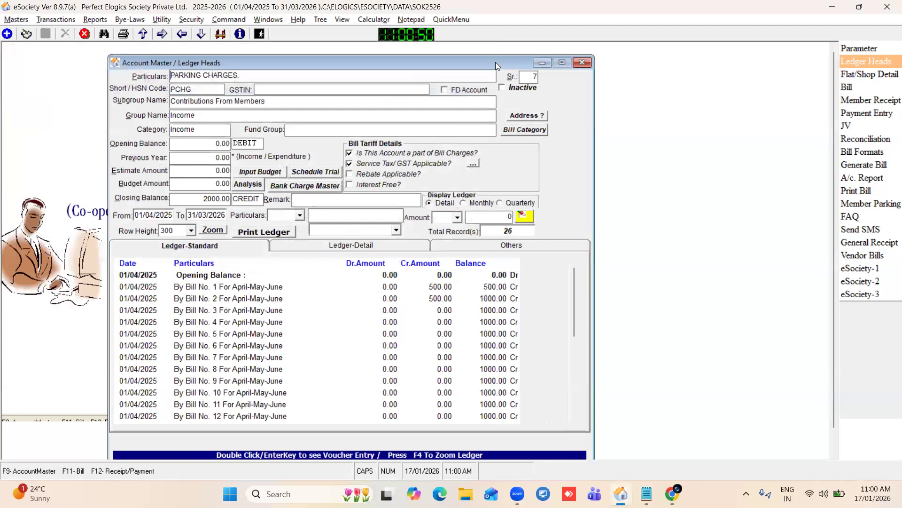
click(578, 64)
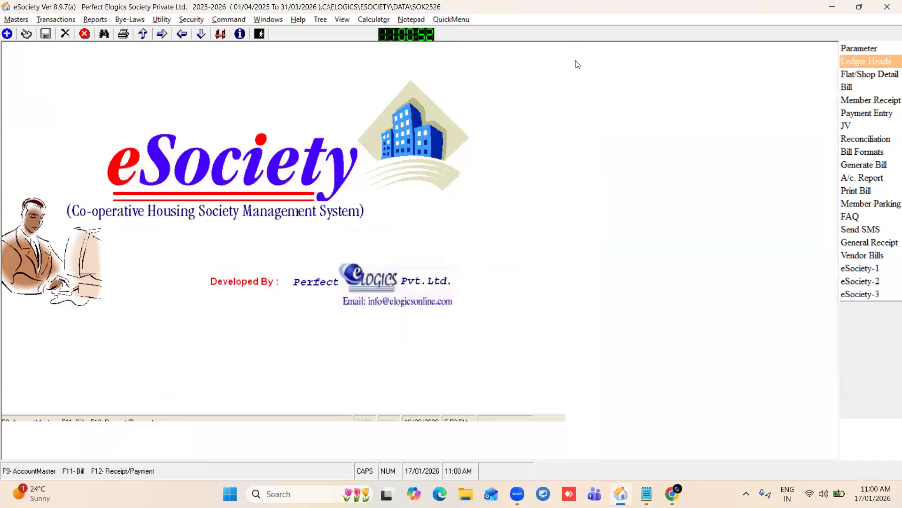
- Reopen the Ledger Heads master, review the Part A bill category and the category-wise tariff definition, and close all these windows
click(859, 58)
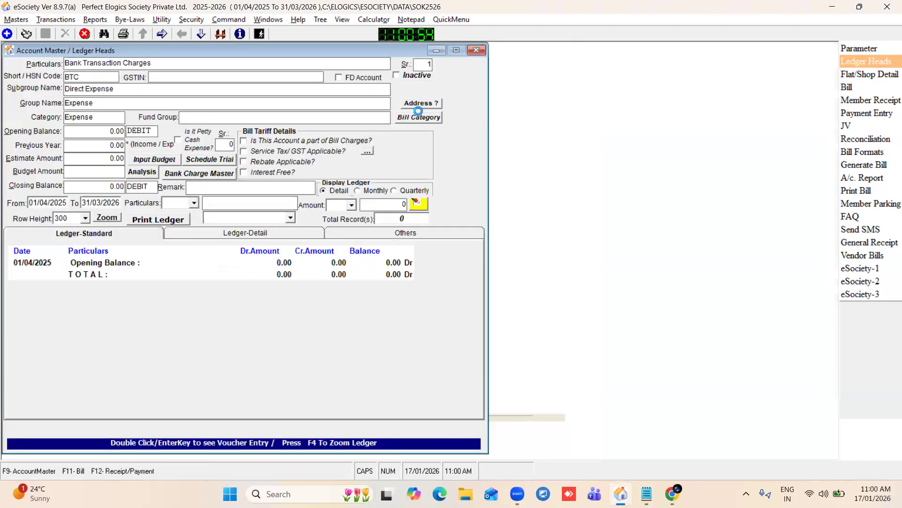
click(419, 117)
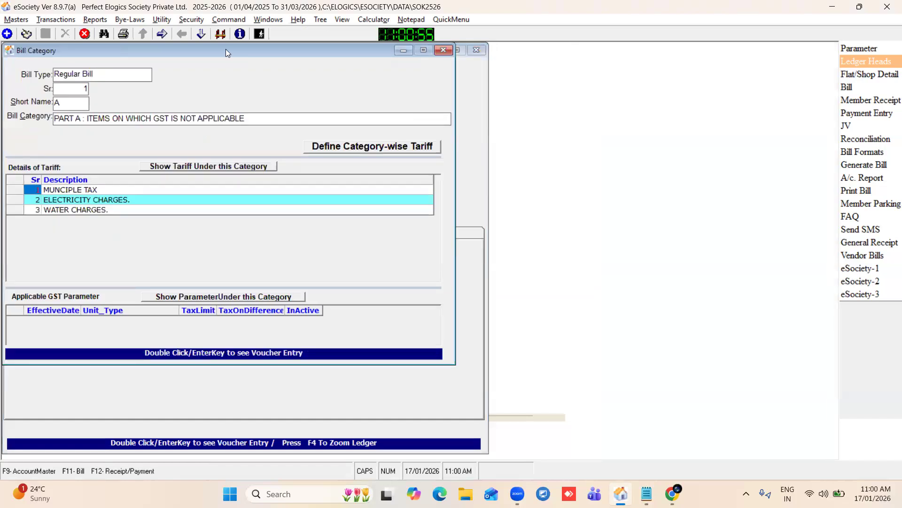
drag(225, 53, 372, 77)
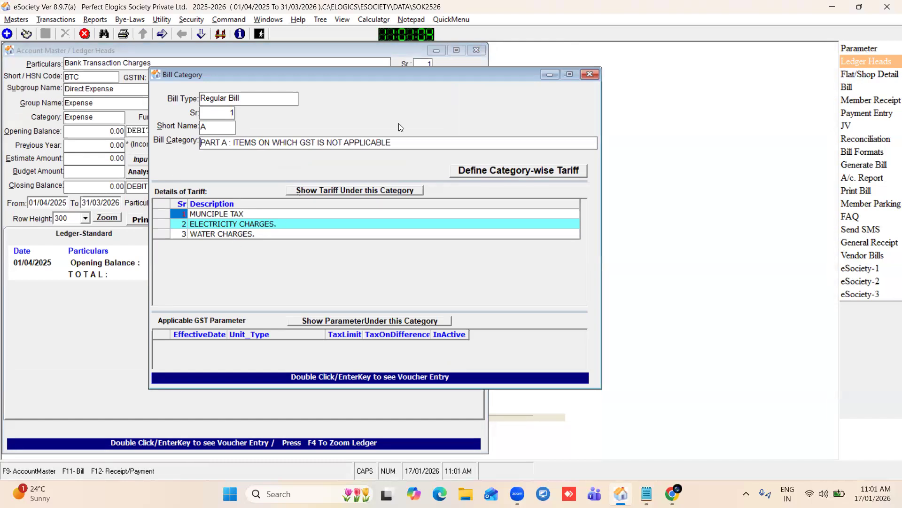
click(492, 173)
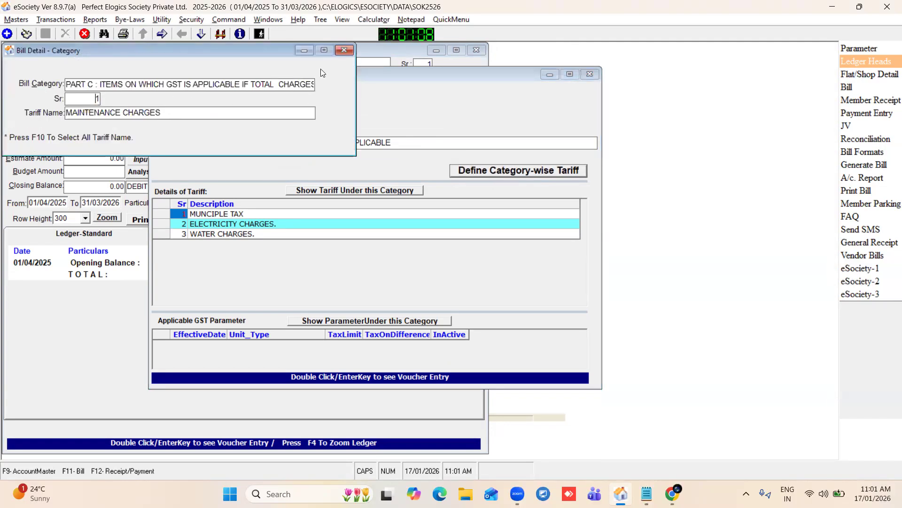
click(344, 50)
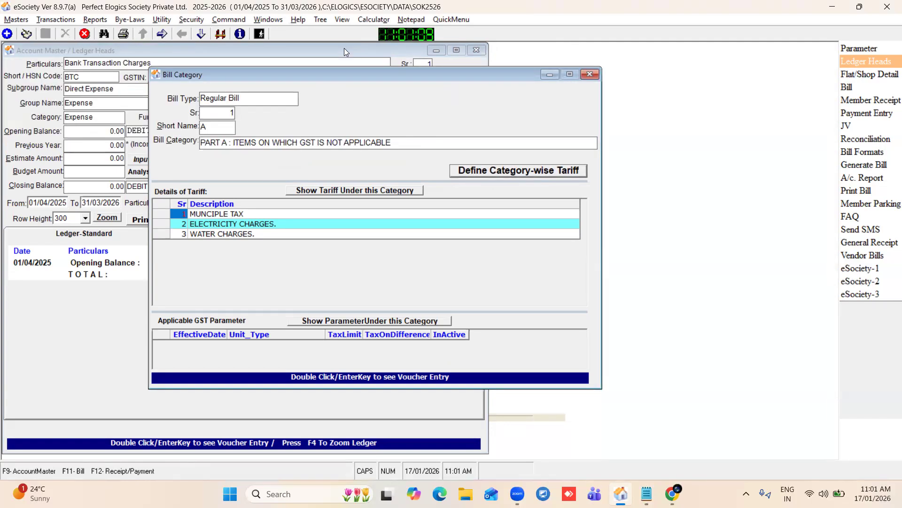
click(590, 74)
click(476, 50)
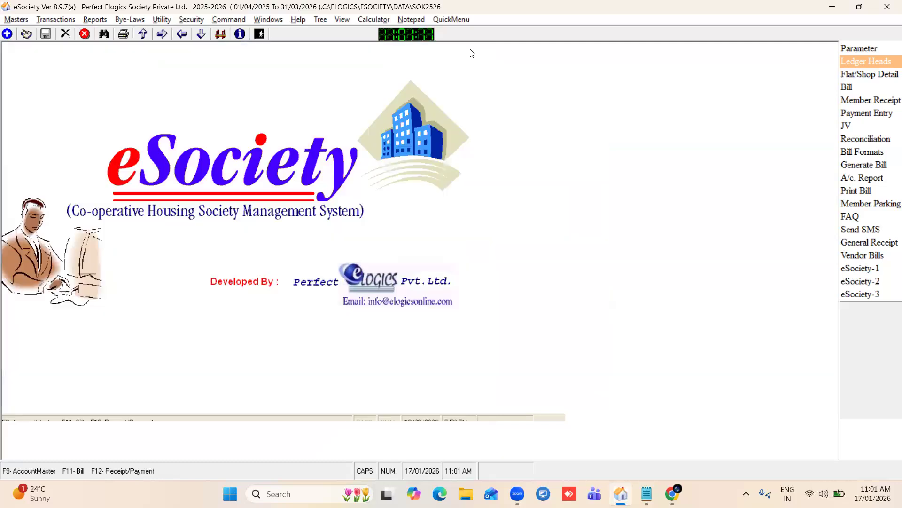
- Open the society parameters, view the GST account settings, and review the GST rate definition
click(863, 51)
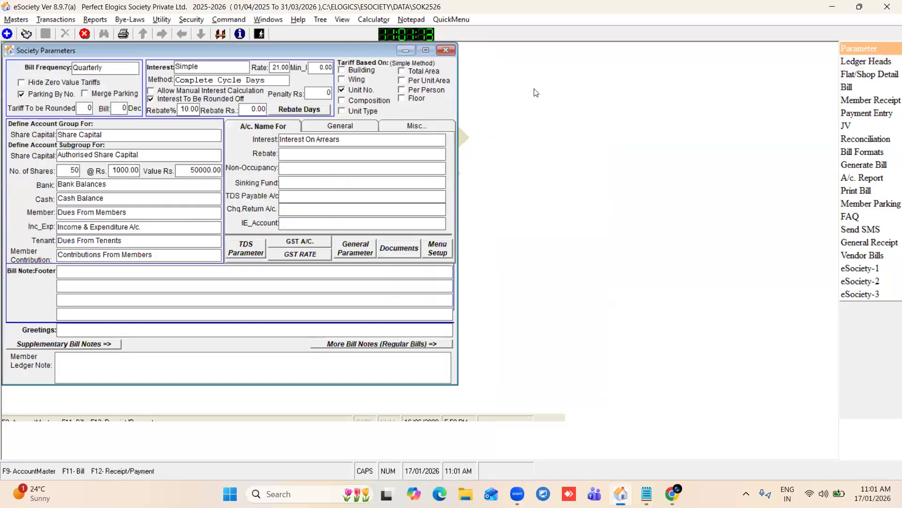
click(305, 243)
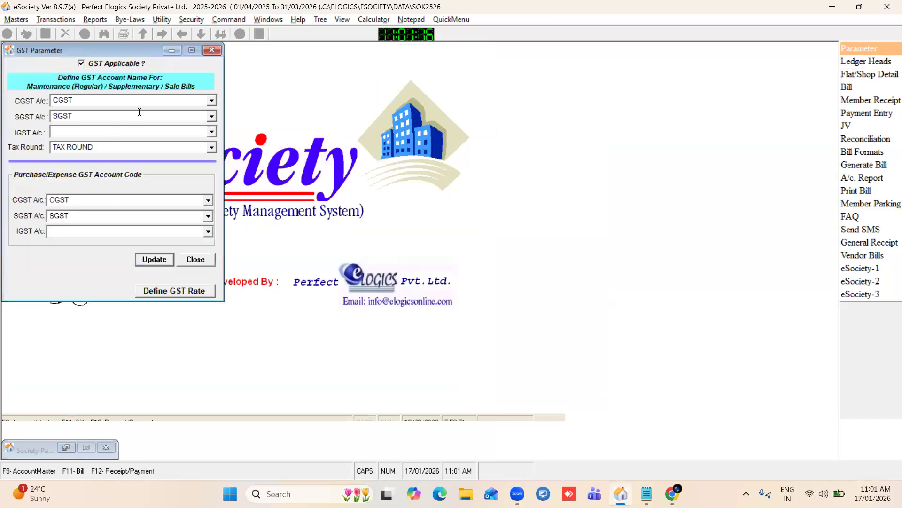
click(172, 295)
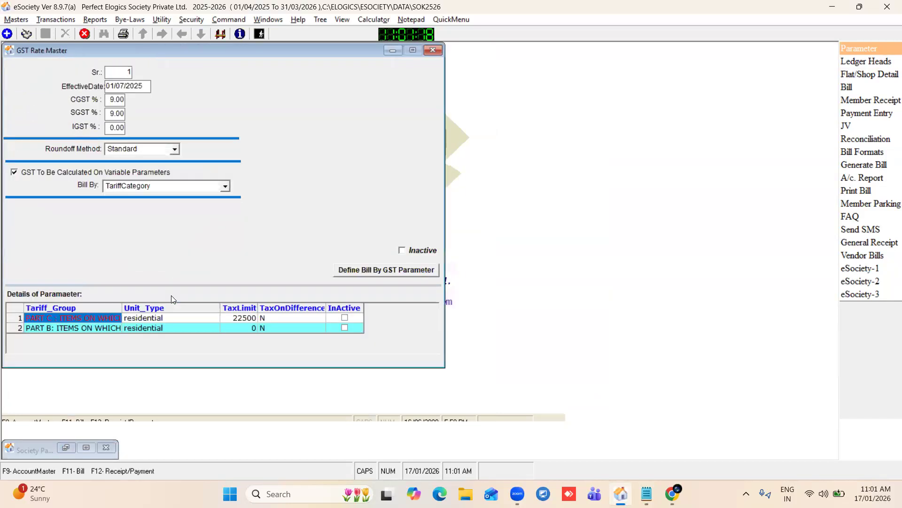
drag(60, 49, 108, 62)
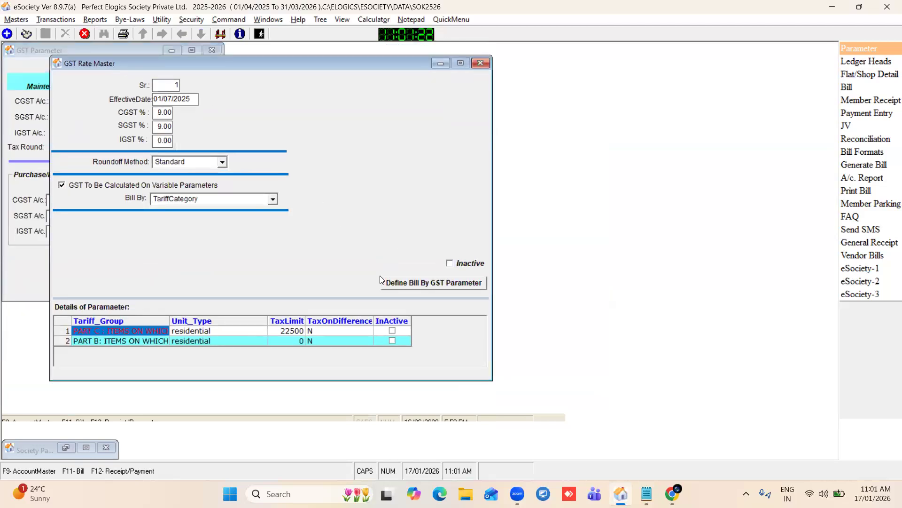
- Review the bill-by GST parameters of the Part B and Part C tariff groups, including Part C's GST limit amount, and close them
click(403, 288)
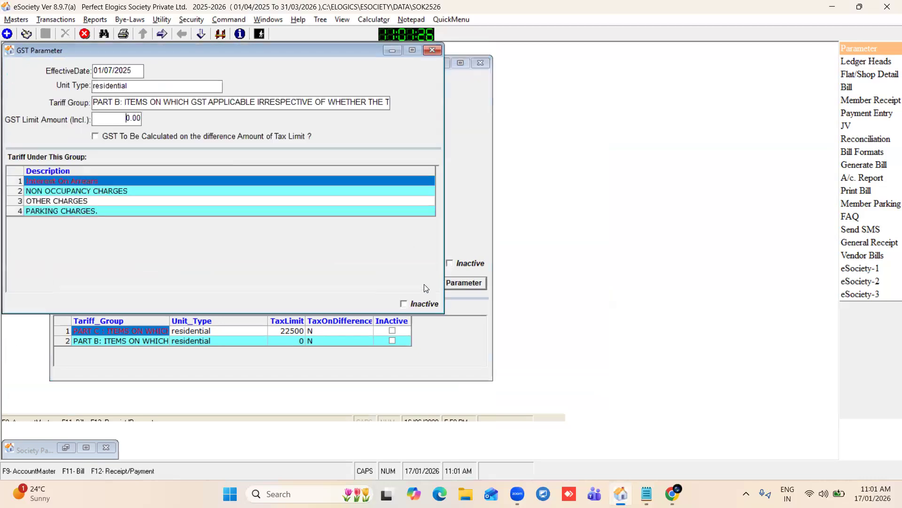
drag(123, 48, 134, 61)
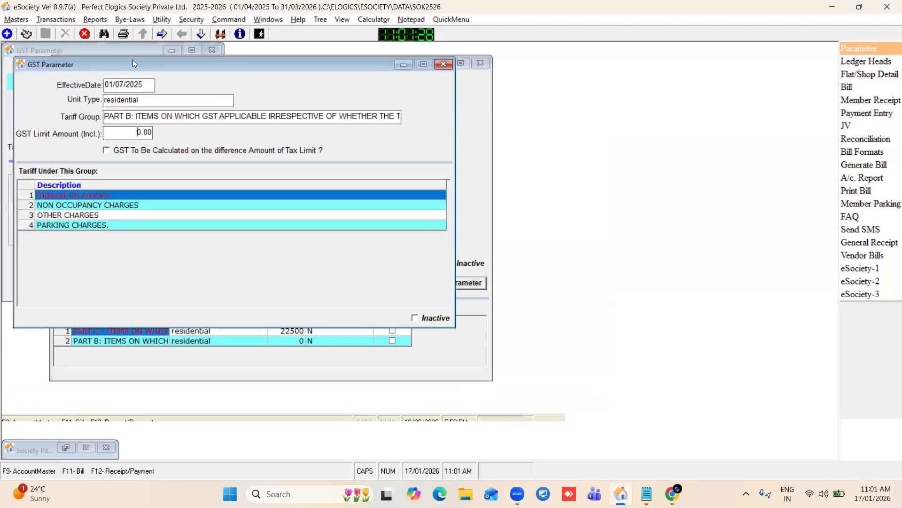
click(160, 37)
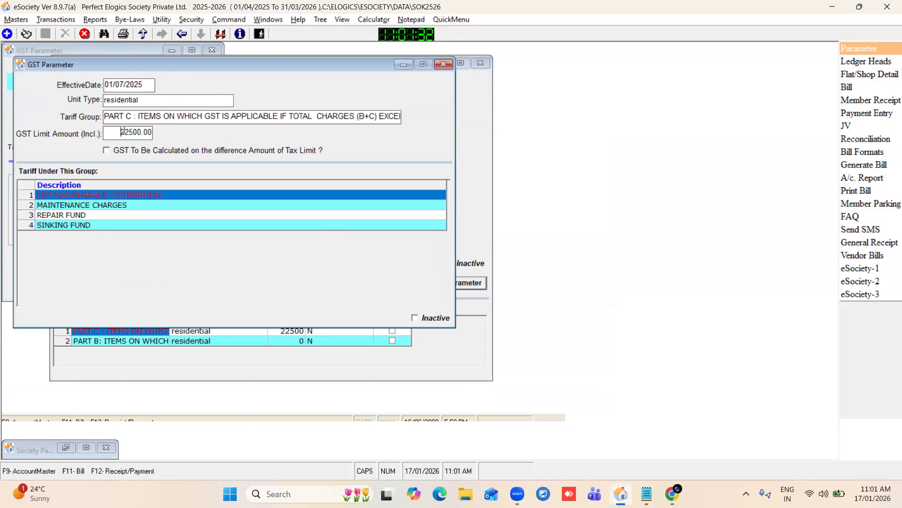
drag(123, 131, 174, 139)
click(442, 65)
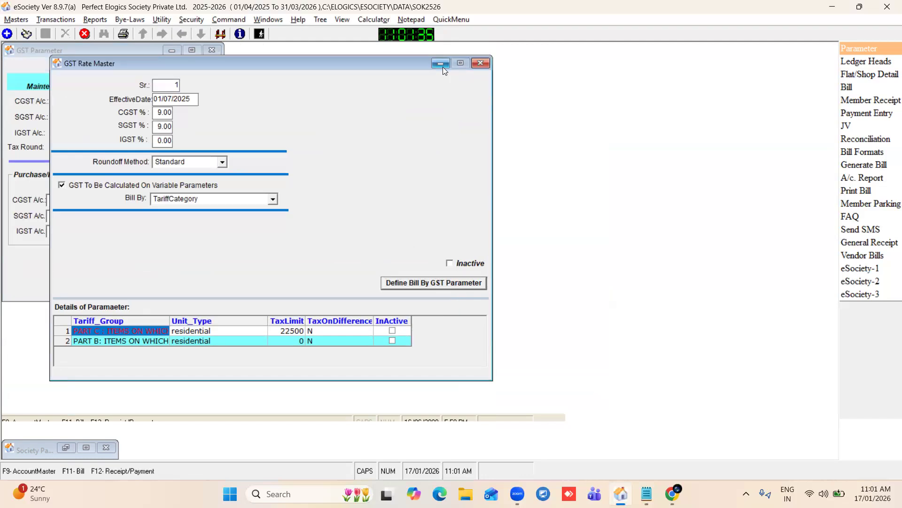
- Close the GST Rate Master, the GST account parameters and the Society Parameters
click(481, 64)
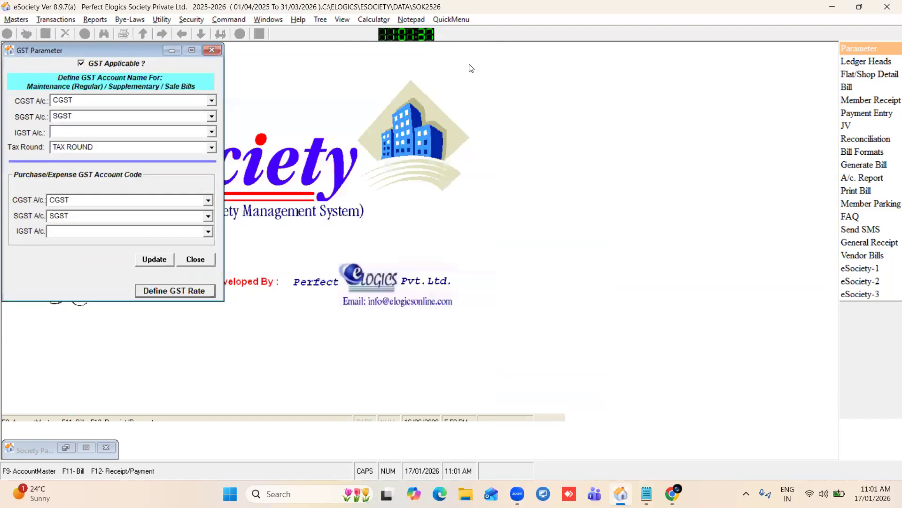
click(213, 51)
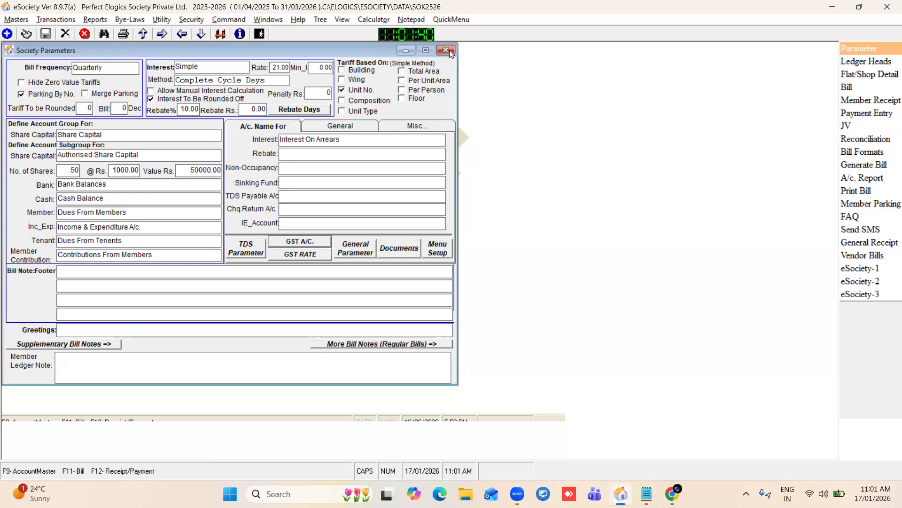
click(450, 50)
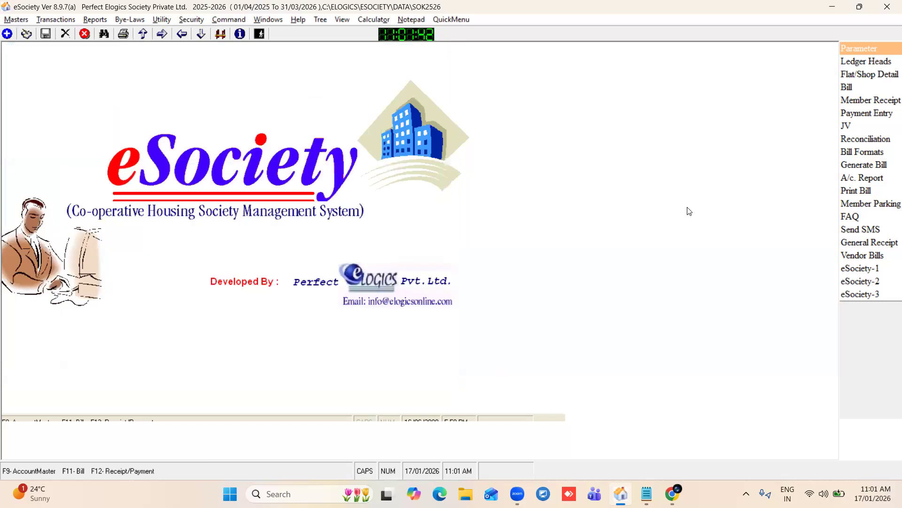